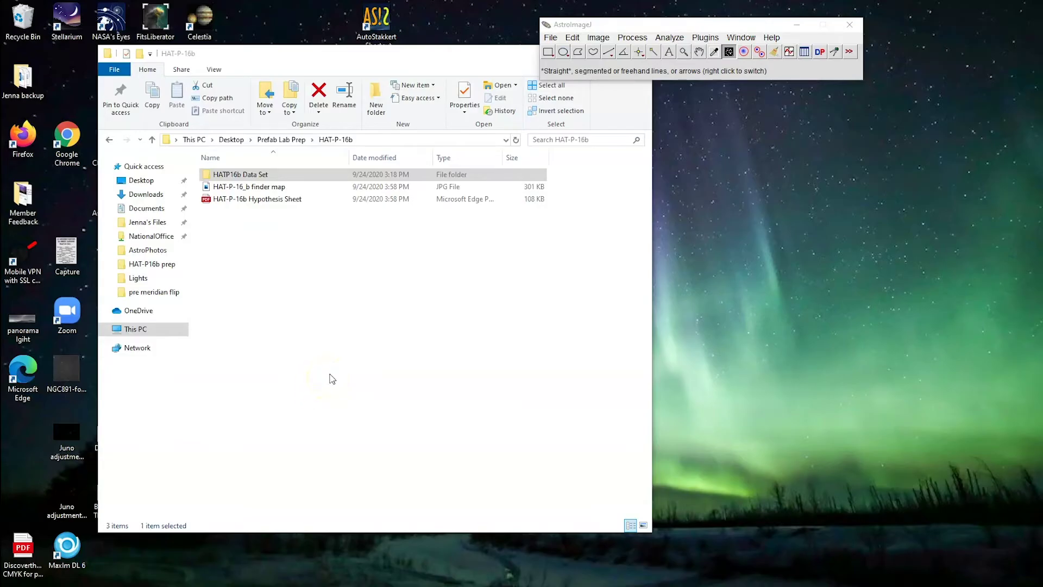
Bring AstroImageJ forward and show the File > Import submenu with Image Sequence...
{"action": "left_click", "coordinate": [592, 26]}
{"action": "left_click", "coordinate": [553, 38]}
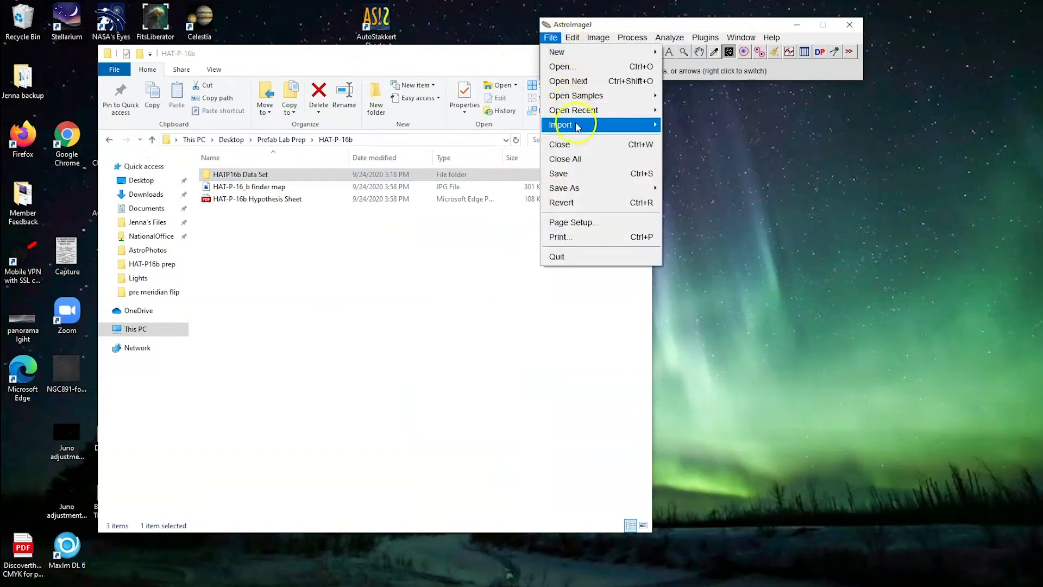
{"action": "mouse_move", "coordinate": [576, 110]}
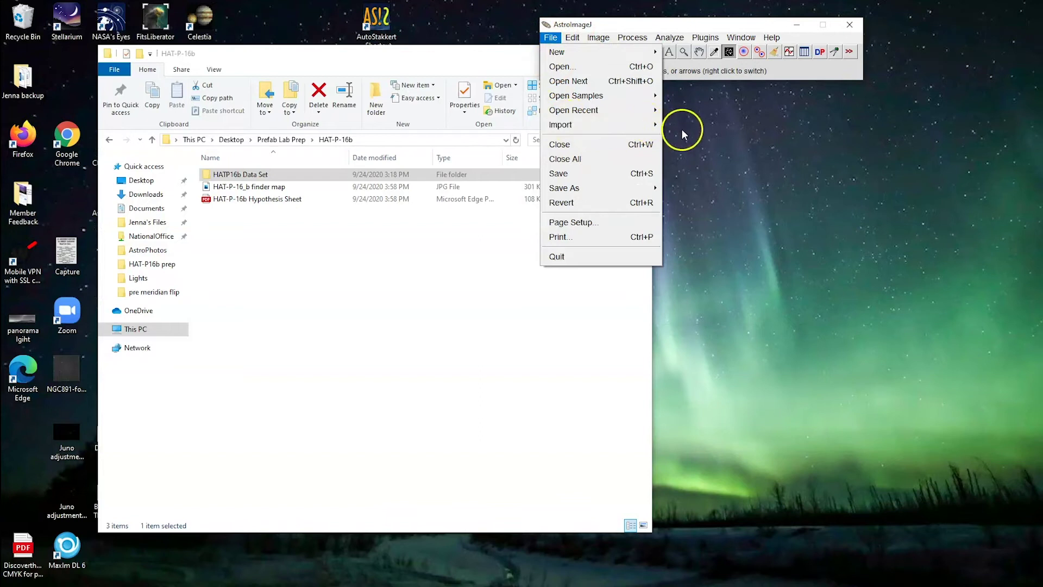
Import Desktop > Prefab Lab Prep > HAT-P-16b > HATP16b Data Set as a 480-image sequence.
{"action": "mouse_move", "coordinate": [655, 124]}
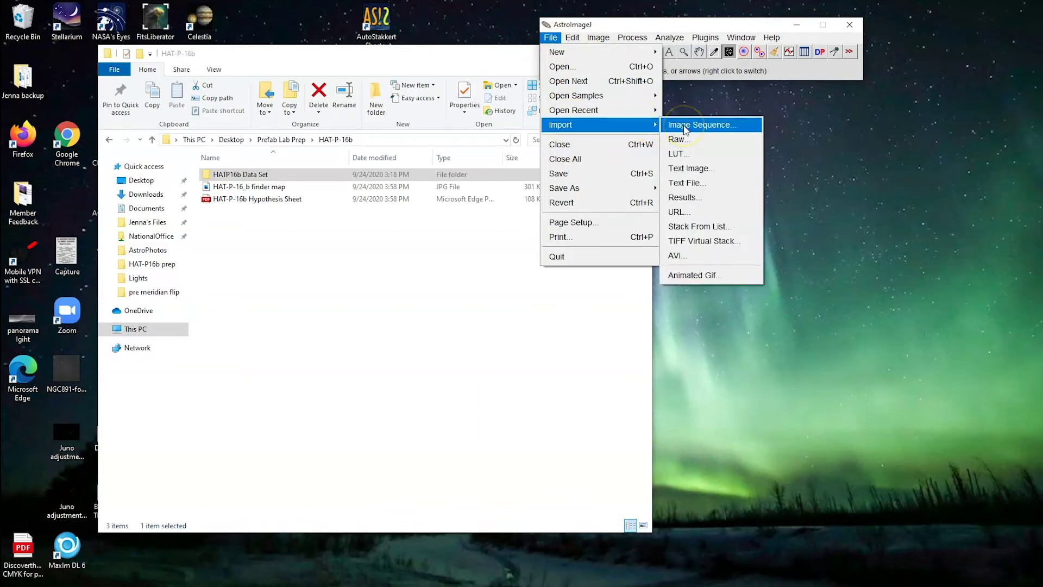
{"action": "left_click", "coordinate": [684, 126]}
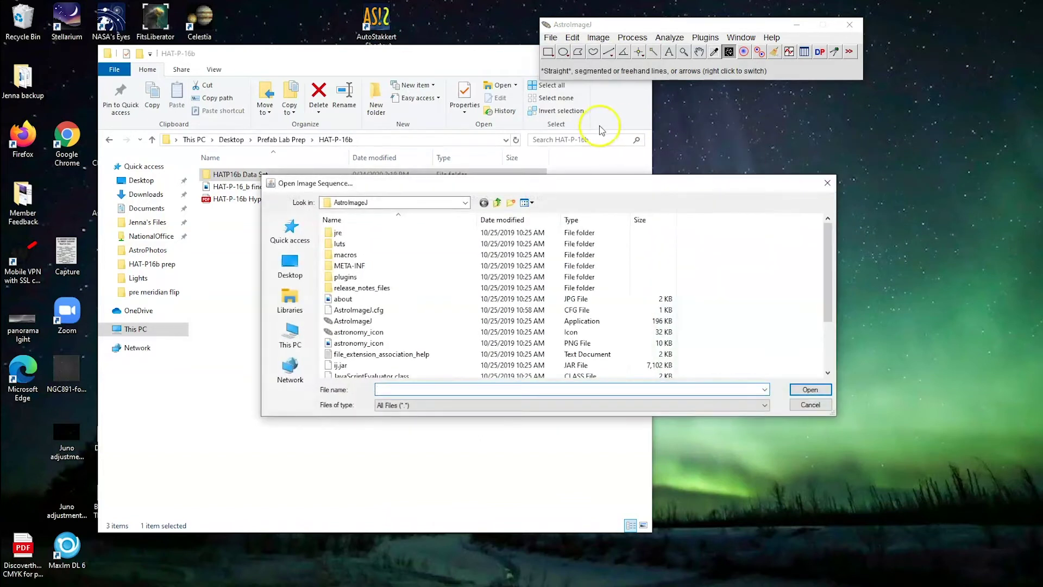
{"action": "left_click", "coordinate": [290, 266]}
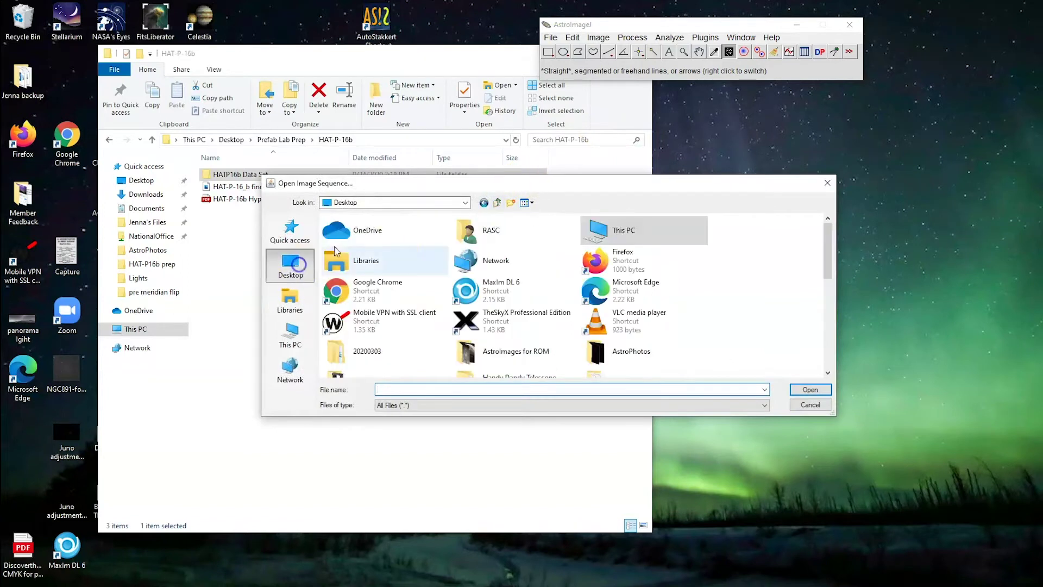
{"action": "scroll", "coordinate": [426, 326], "scroll_direction": "down", "scroll_amount": 5}
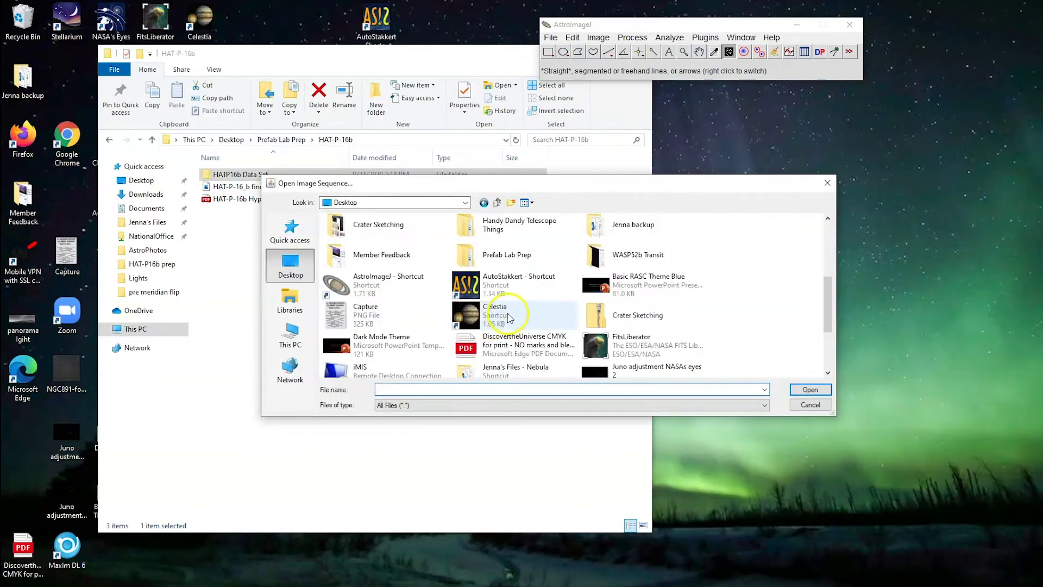
{"action": "scroll", "coordinate": [488, 309], "scroll_direction": "up", "scroll_amount": 3}
{"action": "double_click", "coordinate": [508, 331]}
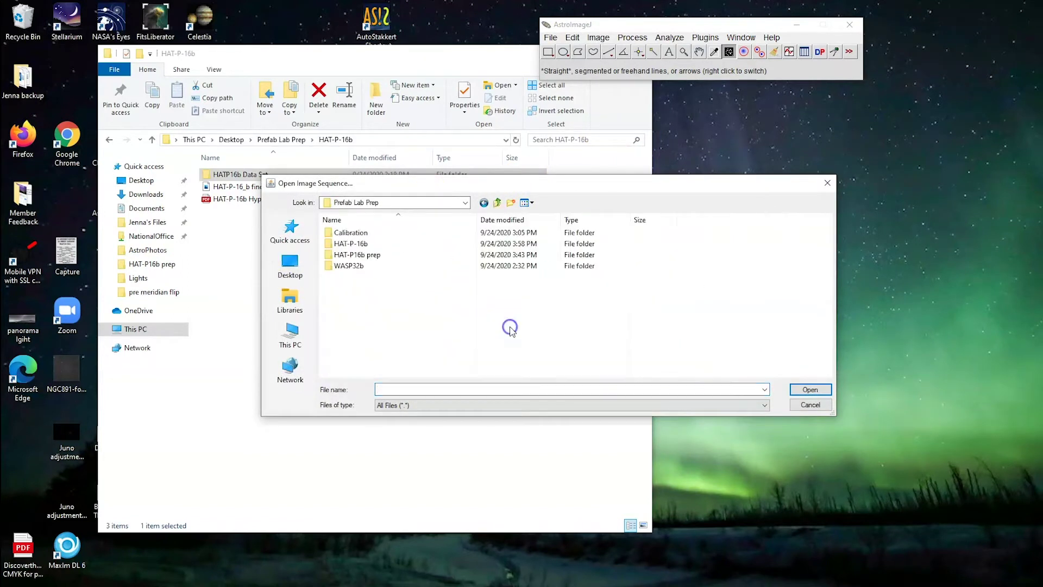
{"action": "double_click", "coordinate": [353, 248]}
{"action": "double_click", "coordinate": [364, 234]}
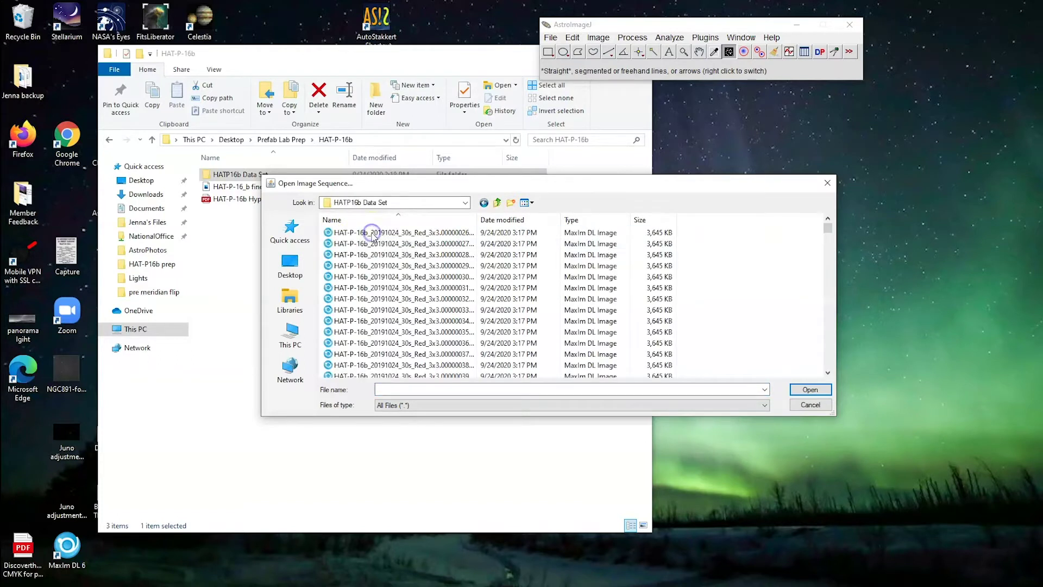
{"action": "left_click", "coordinate": [369, 233]}
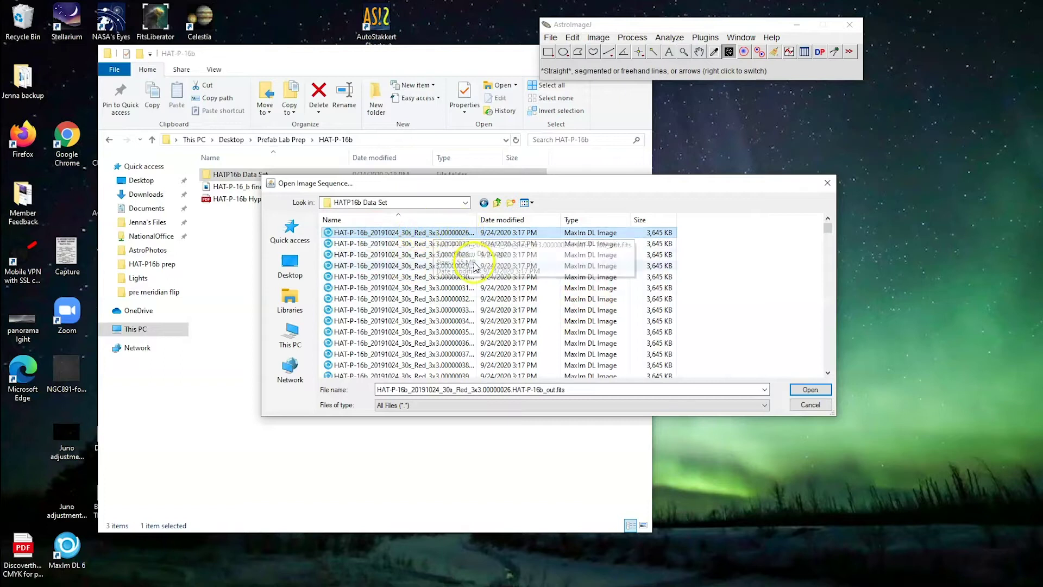
{"action": "left_click", "coordinate": [813, 391]}
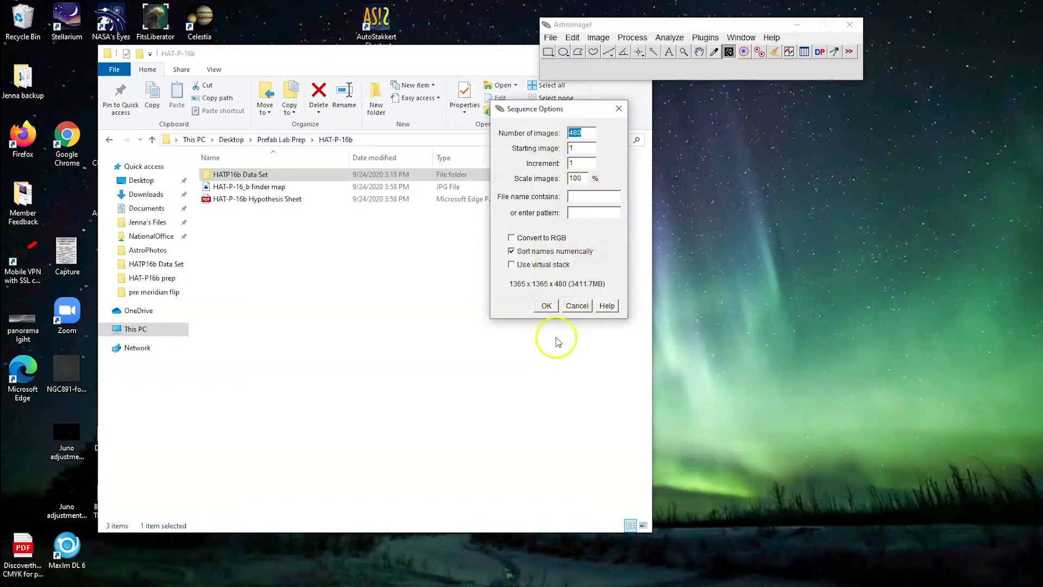
{"action": "left_click", "coordinate": [545, 305]}
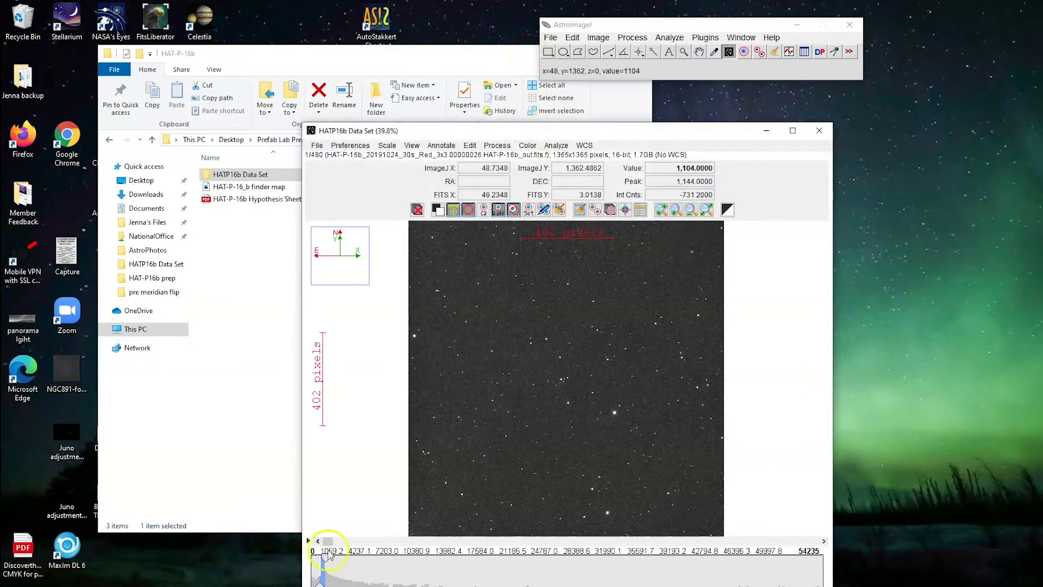
Scrub through the 480-frame star-field stack, then return to slice 1.
{"action": "left_click_drag", "start_coordinate": [326, 541], "coordinate": [525, 530]}
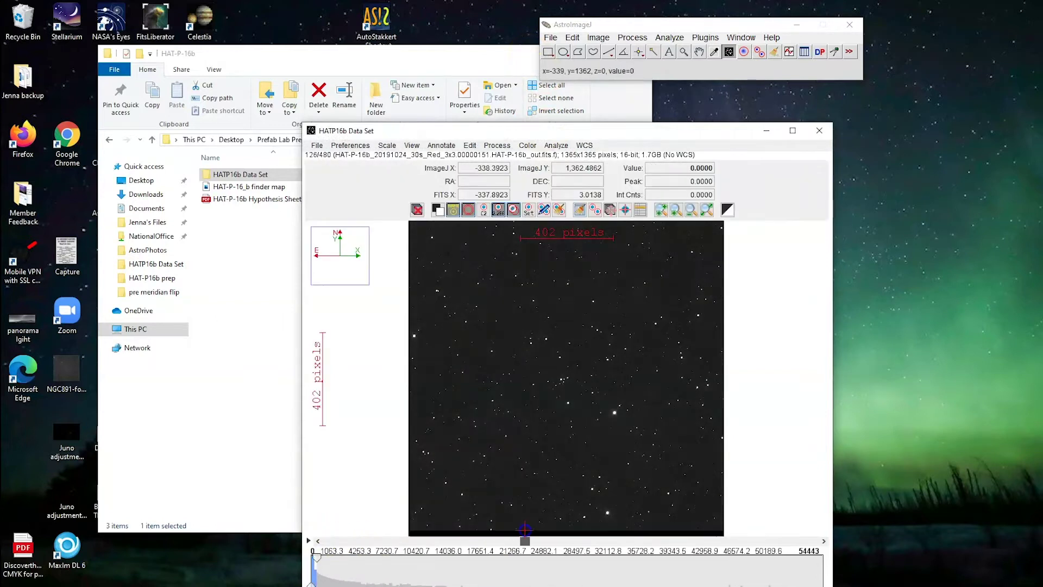
{"action": "left_click_drag", "start_coordinate": [650, 540], "coordinate": [384, 541]}
{"action": "left_click_drag", "start_coordinate": [477, 540], "coordinate": [716, 526]}
{"action": "left_click_drag", "start_coordinate": [651, 526], "coordinate": [740, 532]}
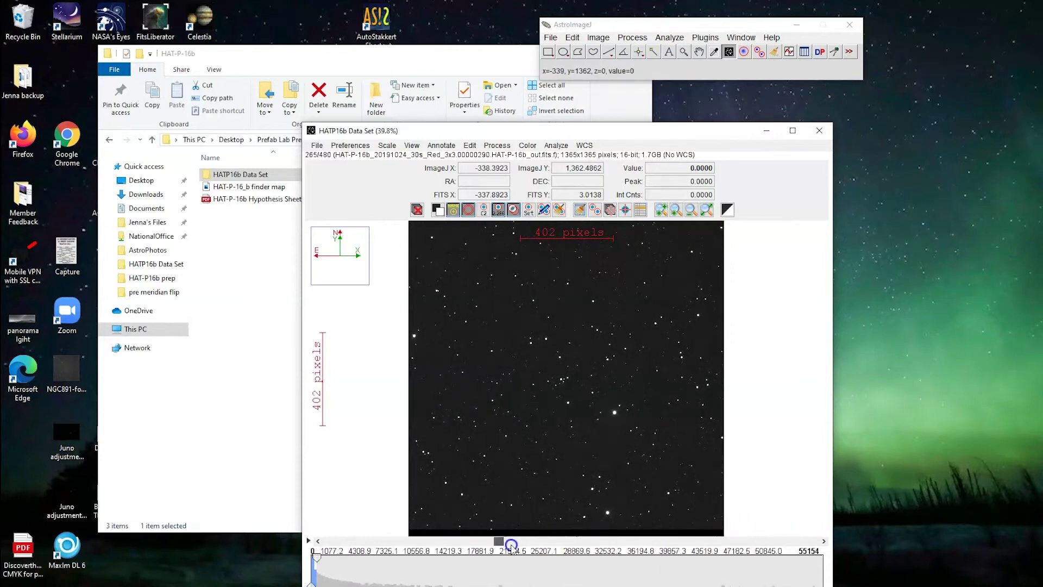
{"action": "left_click_drag", "start_coordinate": [438, 550], "coordinate": [328, 552]}
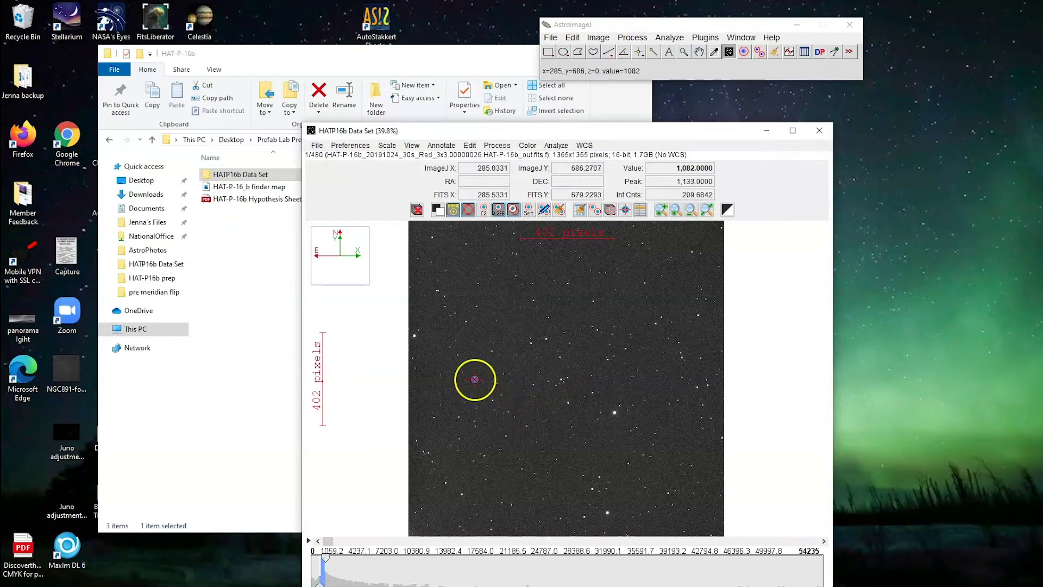
Open the HAT-P-16_b finder map in Photos and place it beside the AstroImageJ data frame.
{"action": "left_click", "coordinate": [250, 288]}
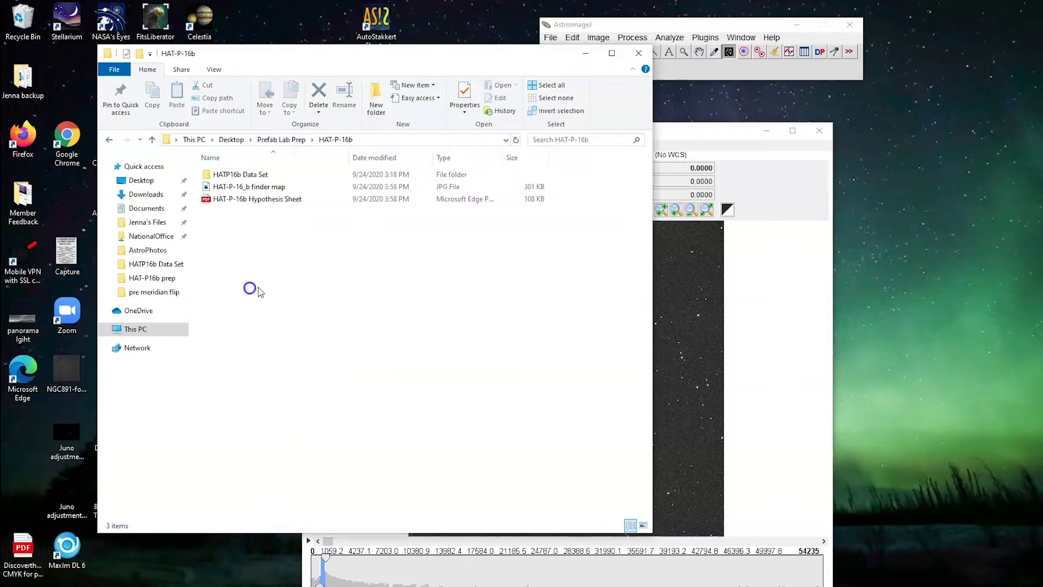
{"action": "double_click", "coordinate": [271, 188]}
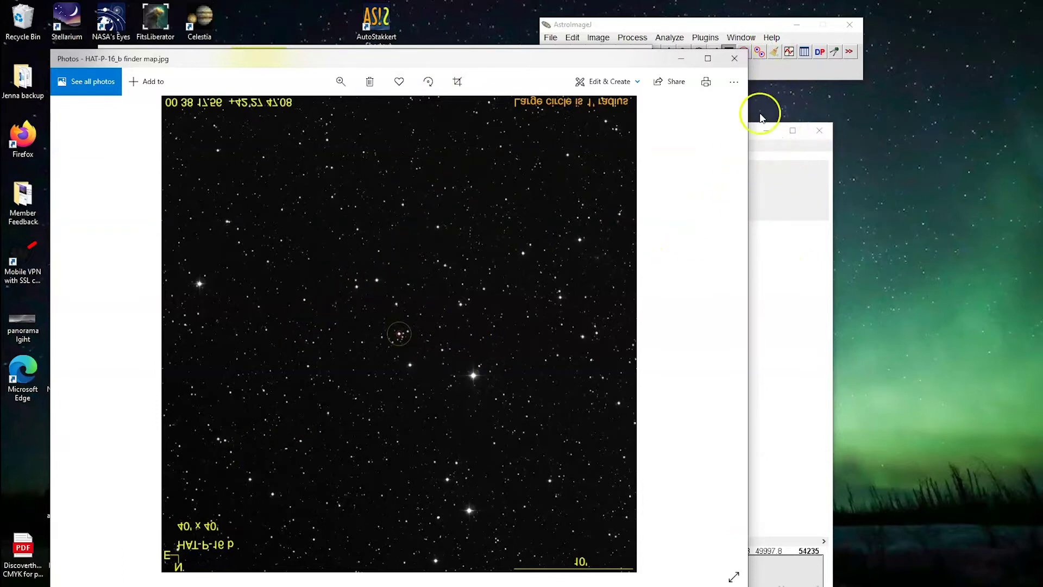
{"action": "left_click_drag", "start_coordinate": [624, 63], "coordinate": [526, 53]}
{"action": "left_click_drag", "start_coordinate": [715, 121], "coordinate": [950, 64]}
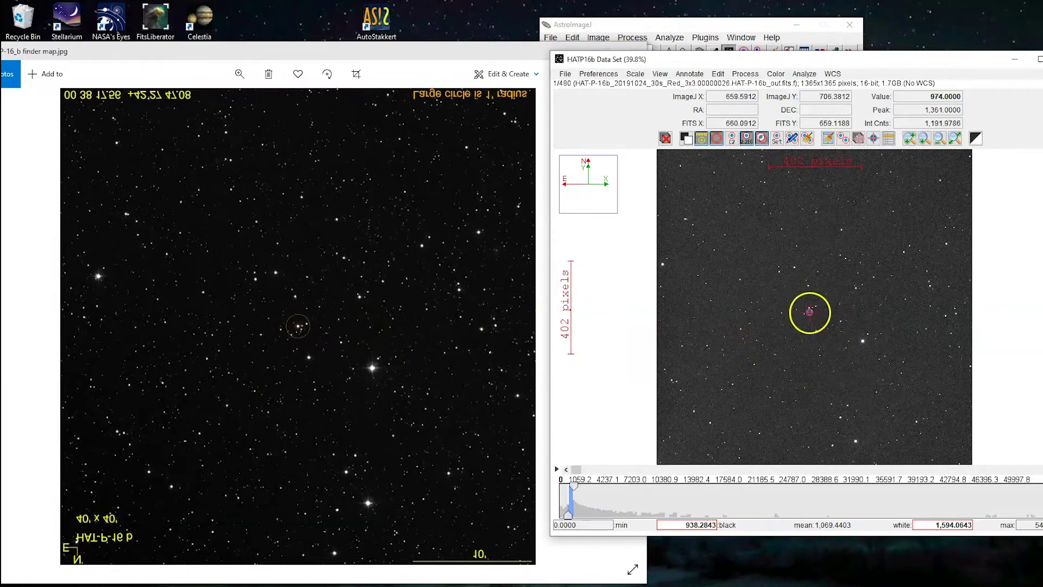
{"action": "scroll", "coordinate": [809, 313], "scroll_direction": "up", "scroll_amount": 6}
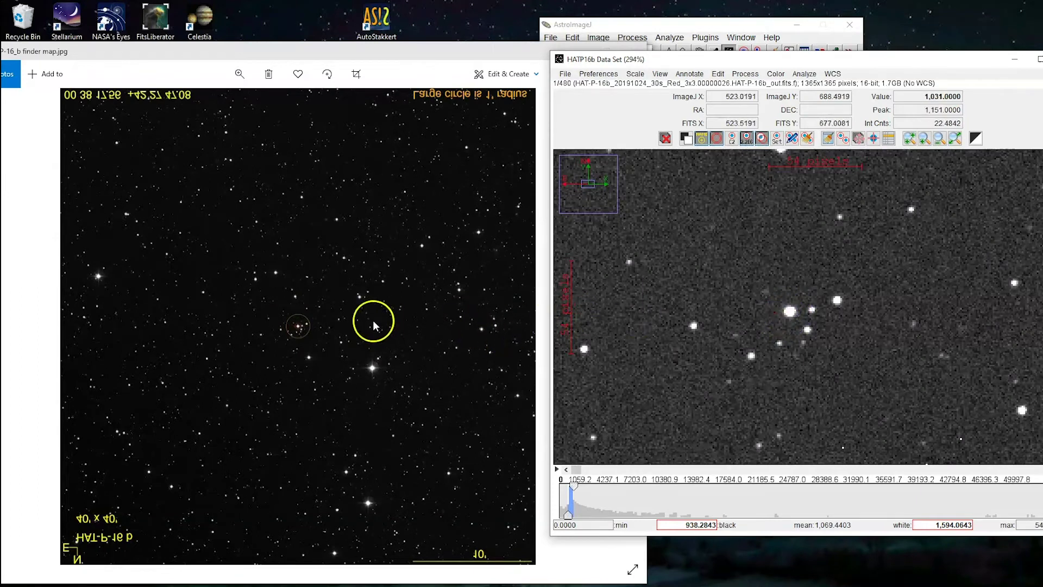
Zoom the finder map in on the circled target star and compare it with the data frame.
{"action": "left_click", "coordinate": [345, 52]}
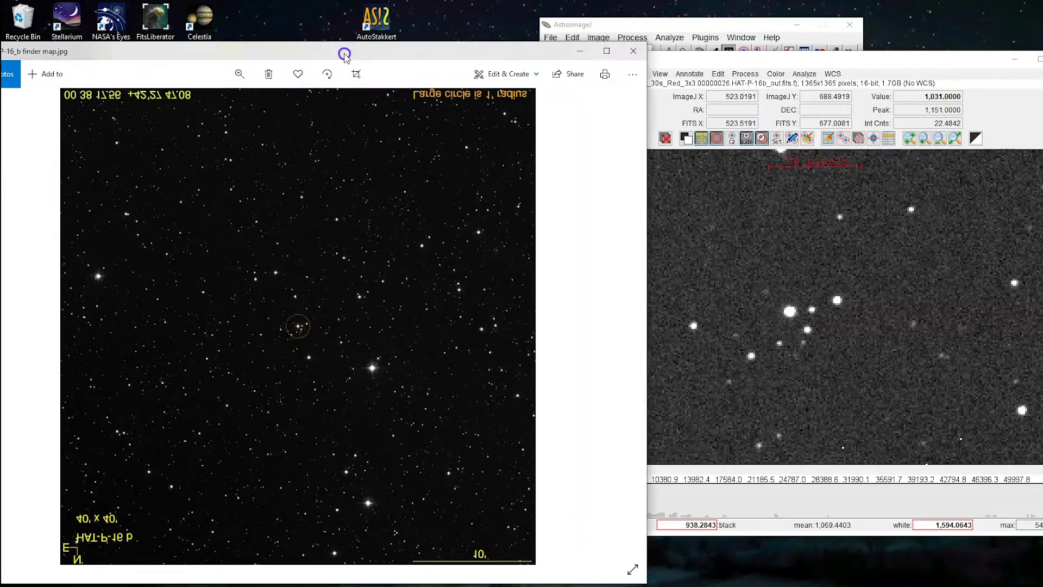
{"action": "left_click", "coordinate": [239, 75]}
{"action": "left_click_drag", "start_coordinate": [186, 104], "coordinate": [226, 105]}
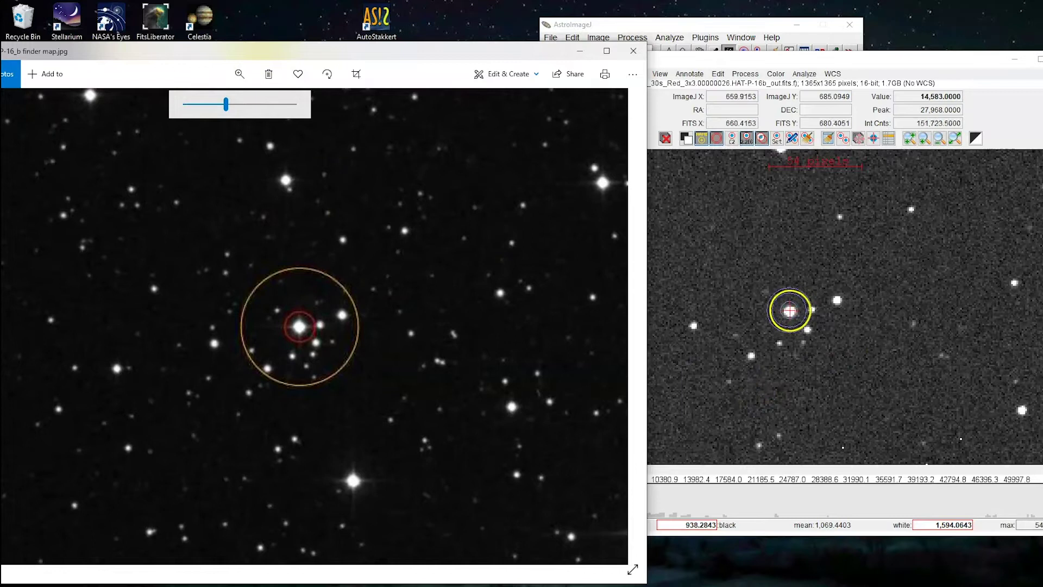
{"action": "left_click", "coordinate": [826, 57]}
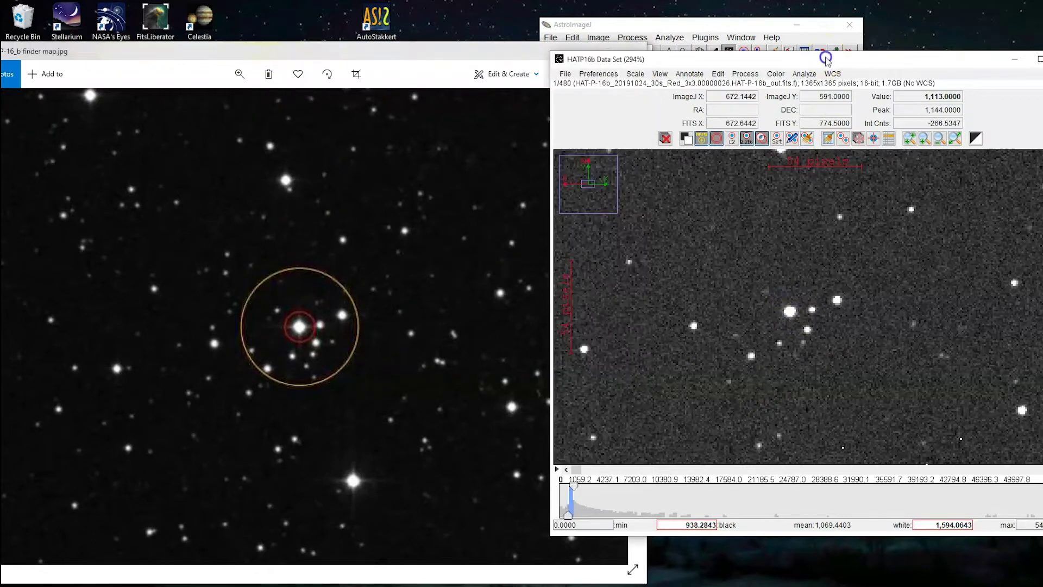
{"action": "left_click", "coordinate": [374, 55]}
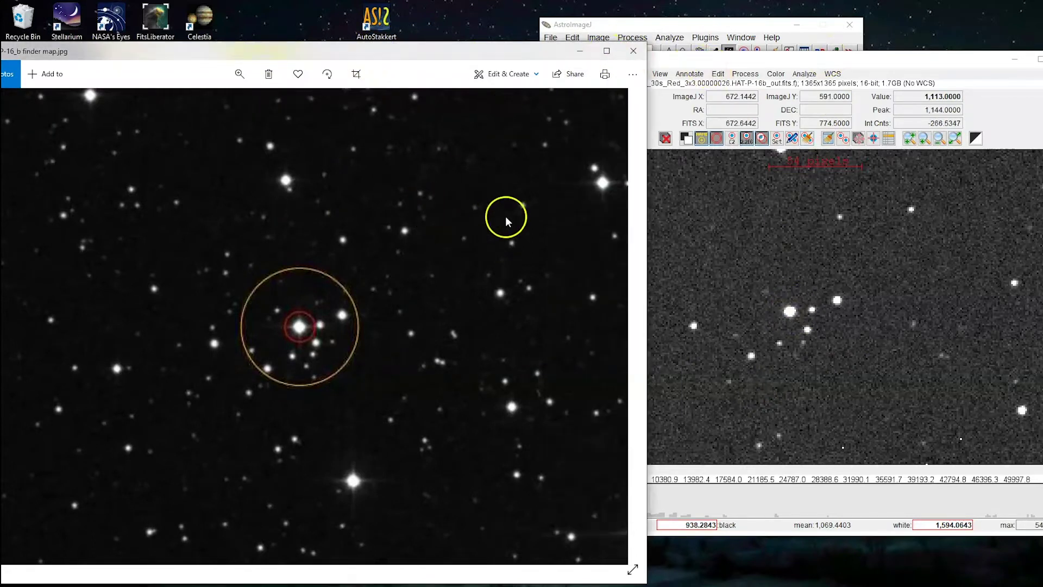
Close the finder map and open Multi-Aperture settings with slices 1–480 and radii 5, 10, 13.
{"action": "left_click", "coordinate": [633, 50]}
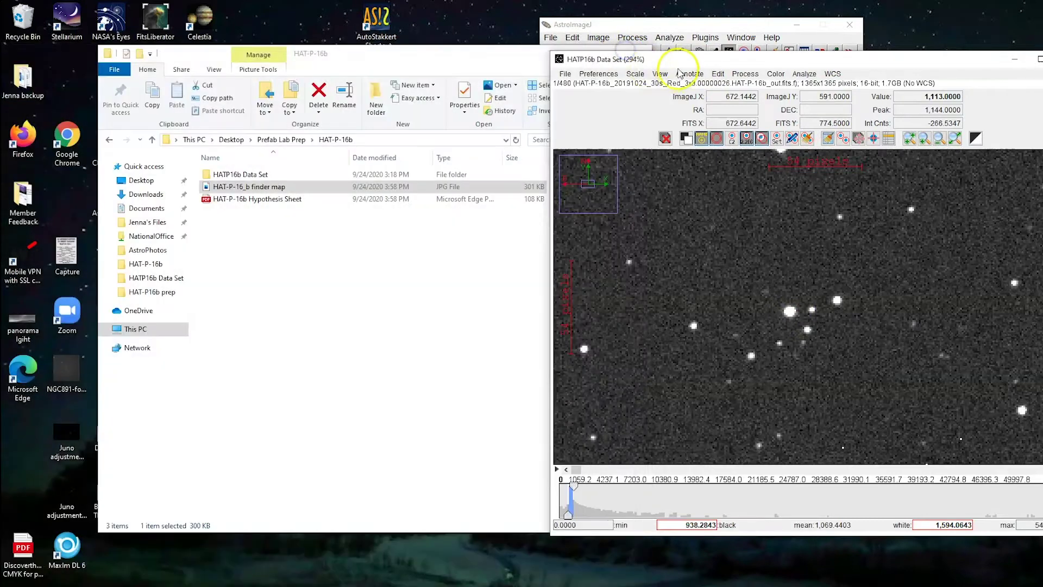
{"action": "left_click_drag", "start_coordinate": [679, 60], "coordinate": [497, 54]}
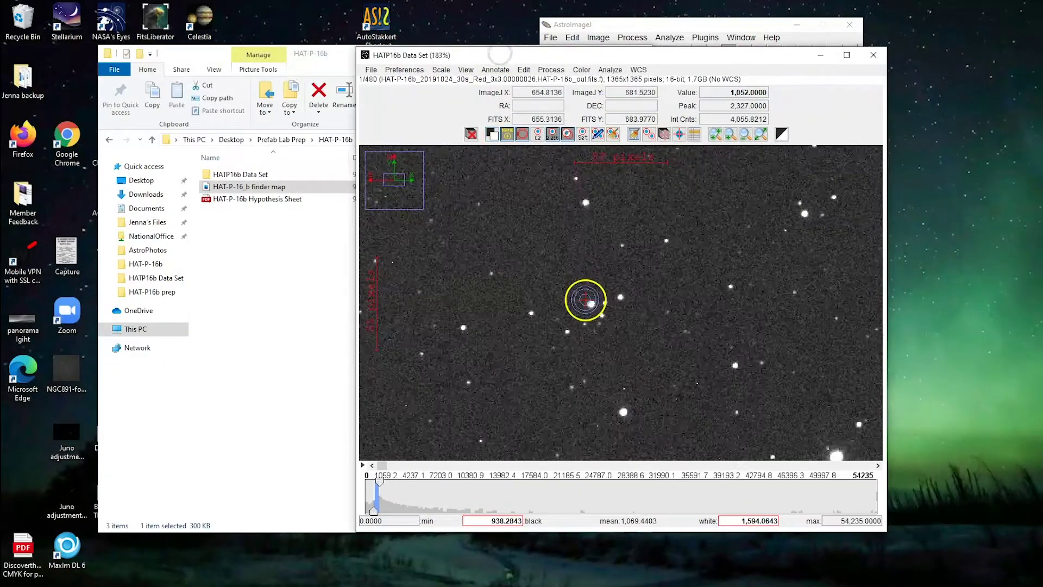
{"action": "left_click", "coordinate": [649, 134]}
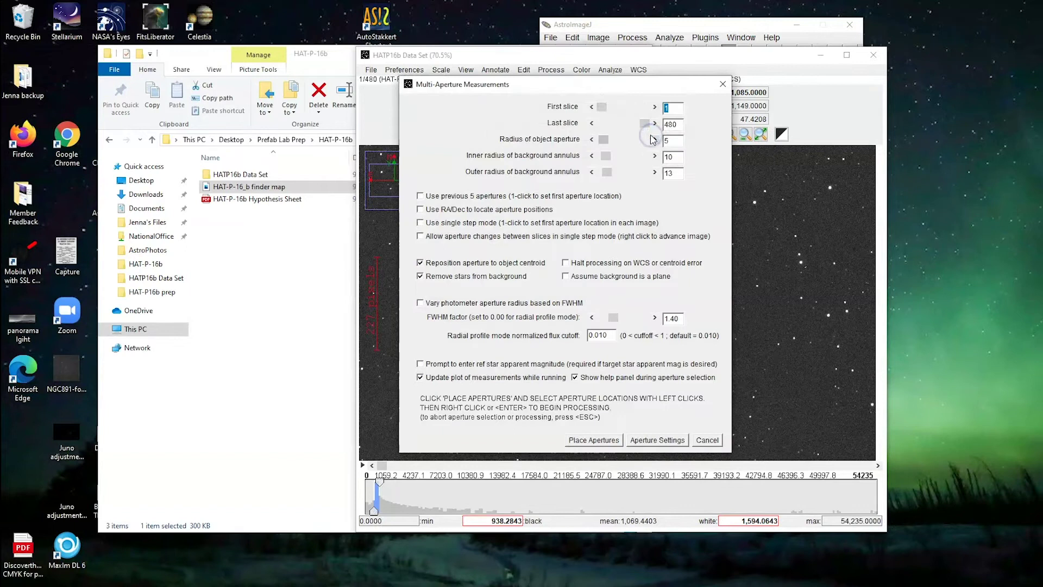
{"action": "left_click", "coordinate": [722, 84]}
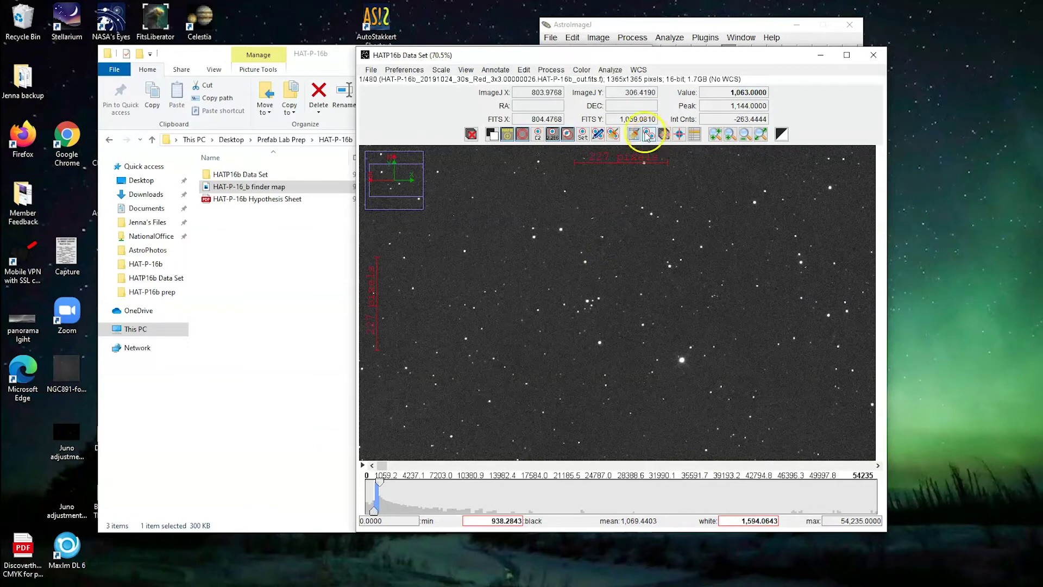
{"action": "left_click", "coordinate": [648, 135]}
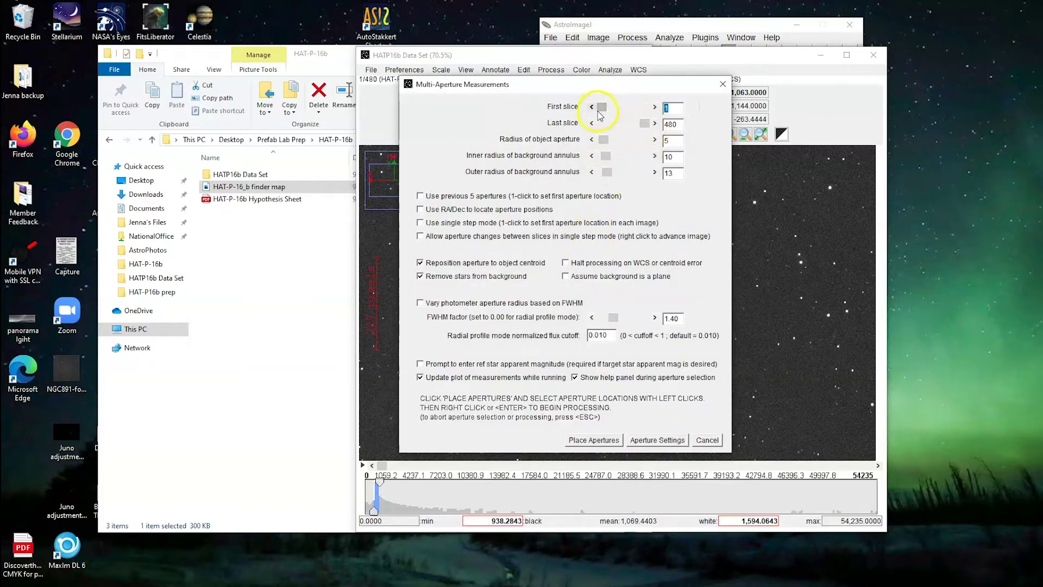
{"action": "left_click", "coordinate": [587, 107]}
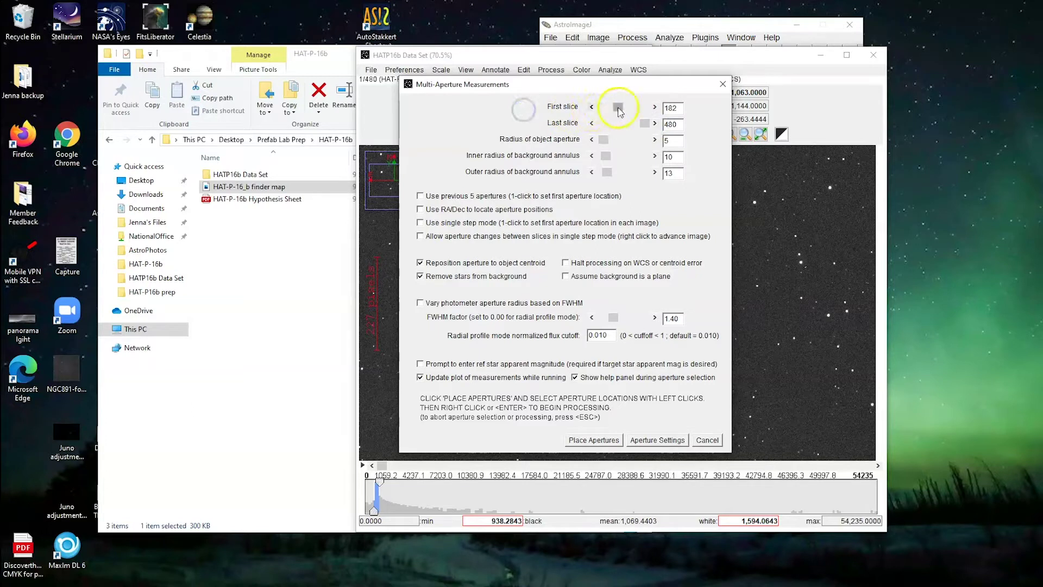
{"action": "left_click_drag", "start_coordinate": [618, 107], "coordinate": [591, 108]}
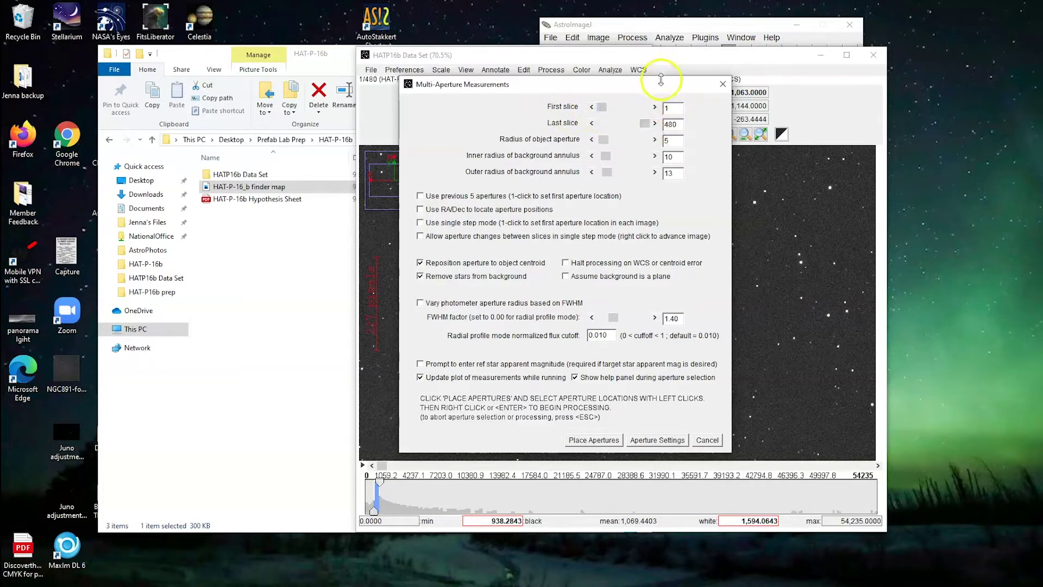
{"action": "left_click_drag", "start_coordinate": [666, 77], "coordinate": [417, 37]}
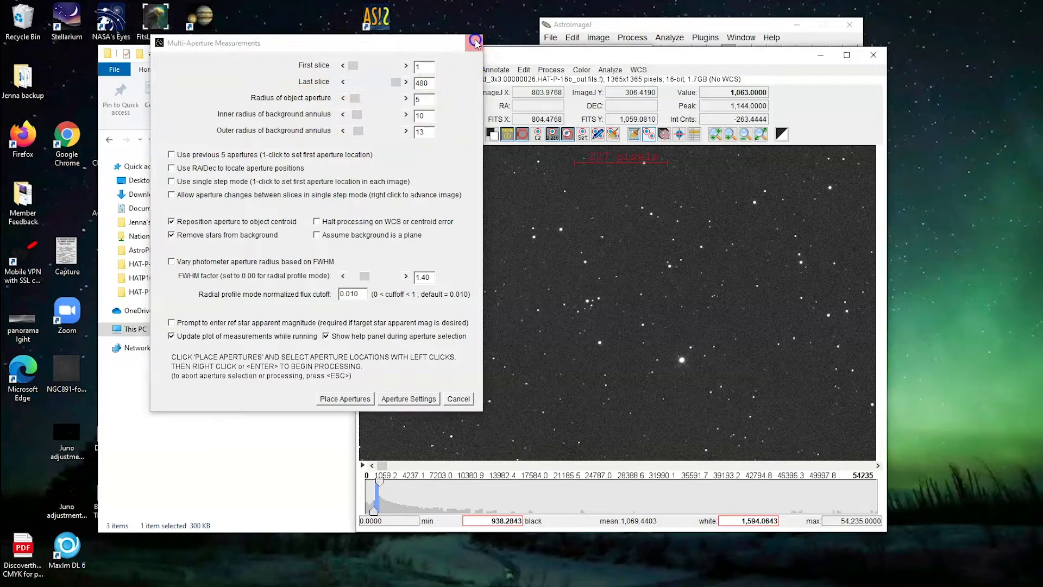
{"action": "key", "text": "Return"}
{"action": "scroll", "coordinate": [538, 391], "scroll_direction": "up", "scroll_amount": 5}
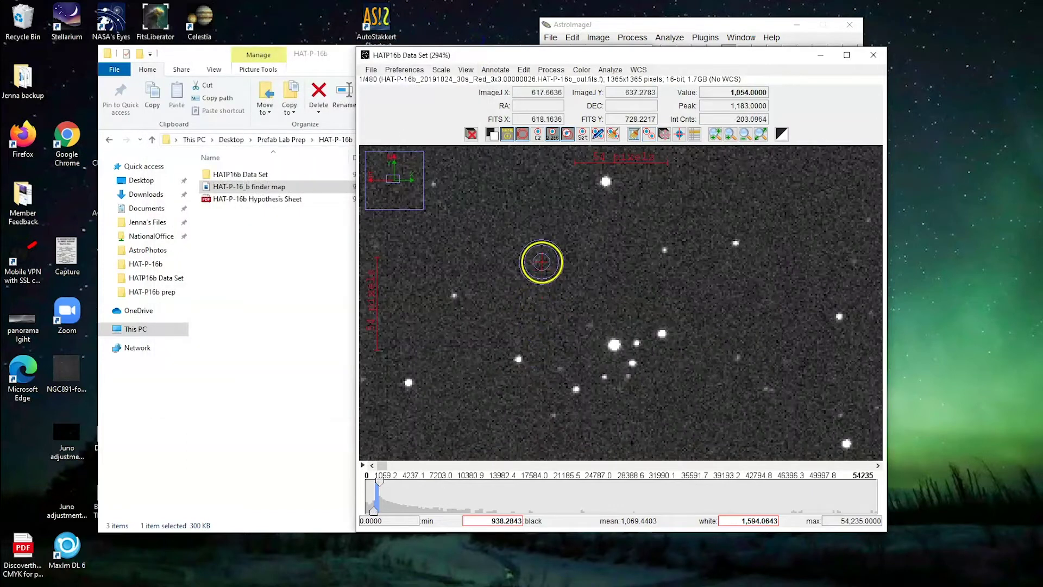
{"action": "scroll", "coordinate": [539, 263], "scroll_direction": "down", "scroll_amount": 1}
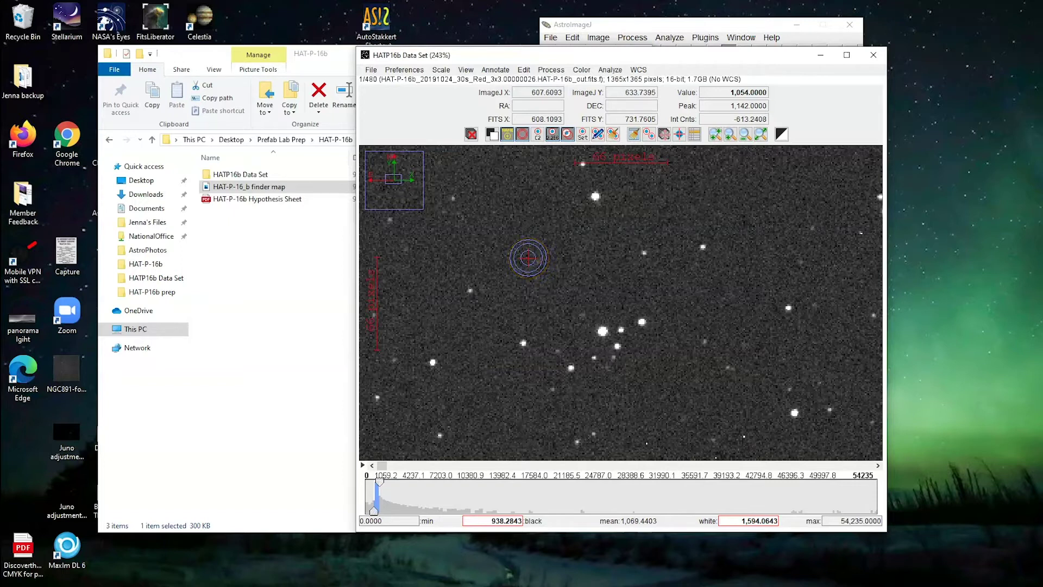
{"action": "scroll", "coordinate": [528, 258], "scroll_direction": "down", "scroll_amount": 4}
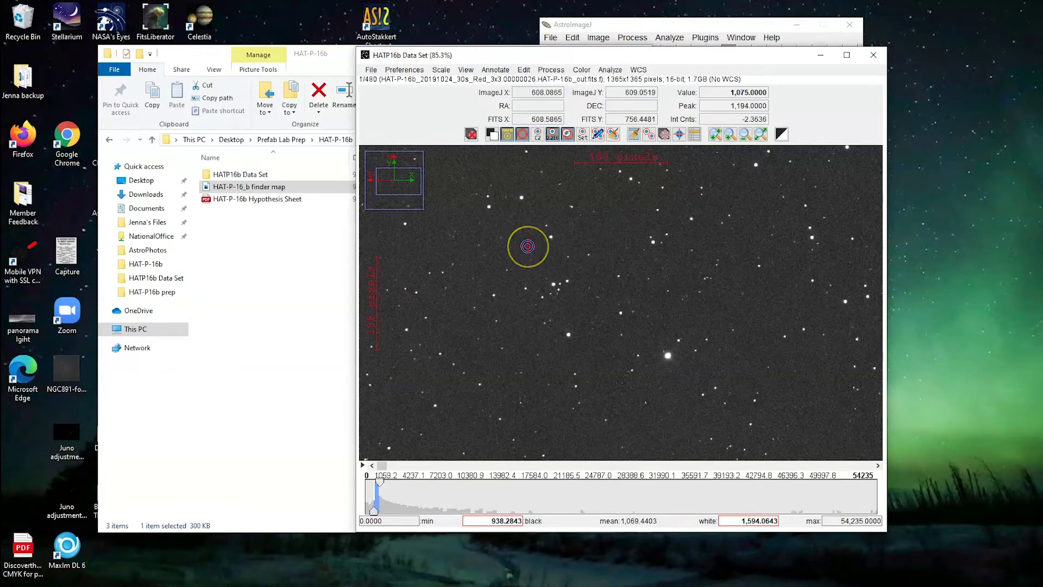
{"action": "scroll", "coordinate": [577, 233], "scroll_direction": "up", "scroll_amount": 5}
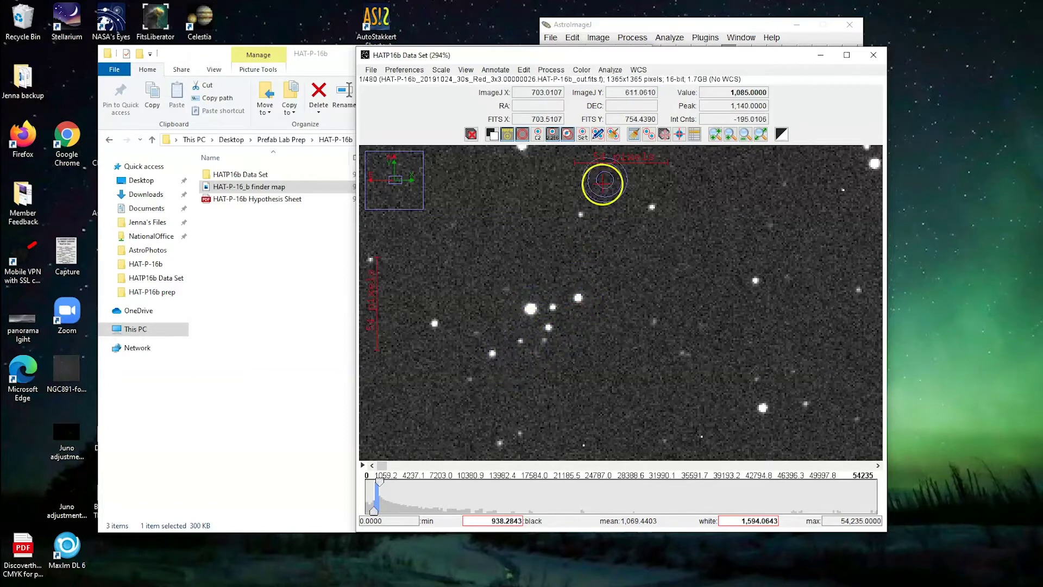
{"action": "left_click", "coordinate": [649, 137]}
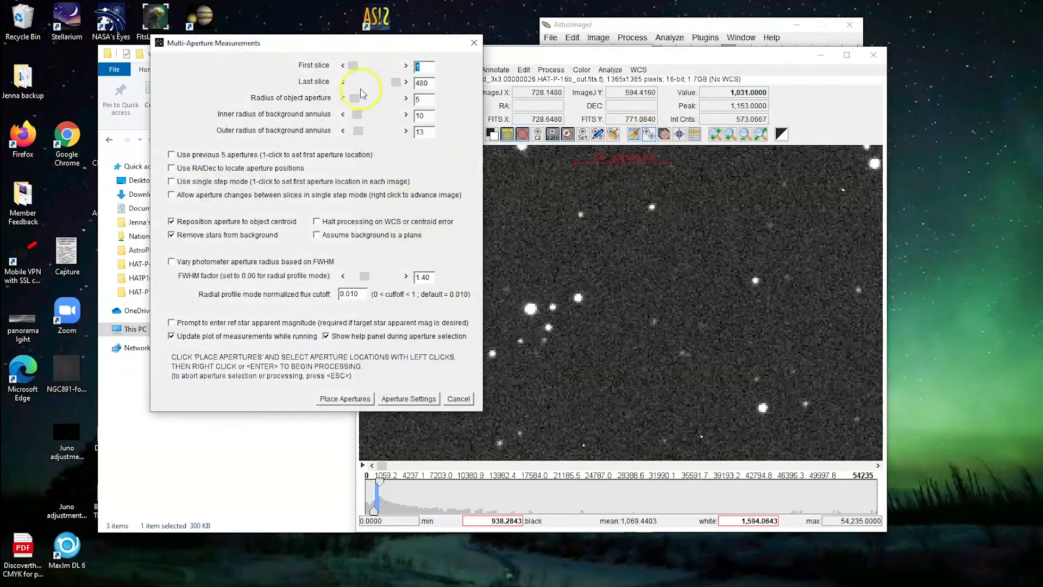
{"action": "left_click", "coordinate": [406, 115]}
{"action": "left_click", "coordinate": [406, 114]}
{"action": "left_click", "coordinate": [361, 399]}
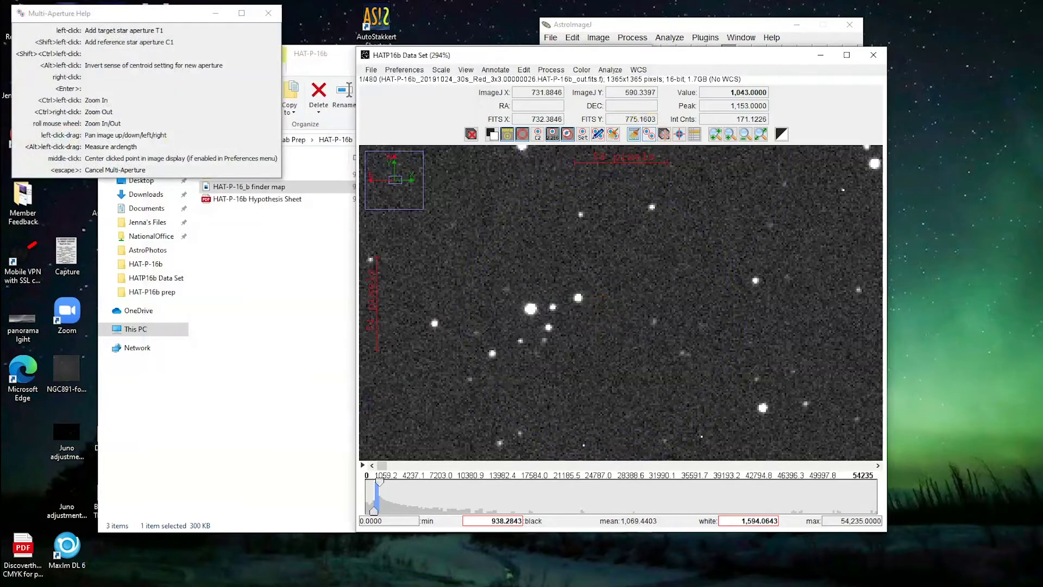
{"action": "left_click", "coordinate": [352, 42]}
{"action": "left_click", "coordinate": [648, 134]}
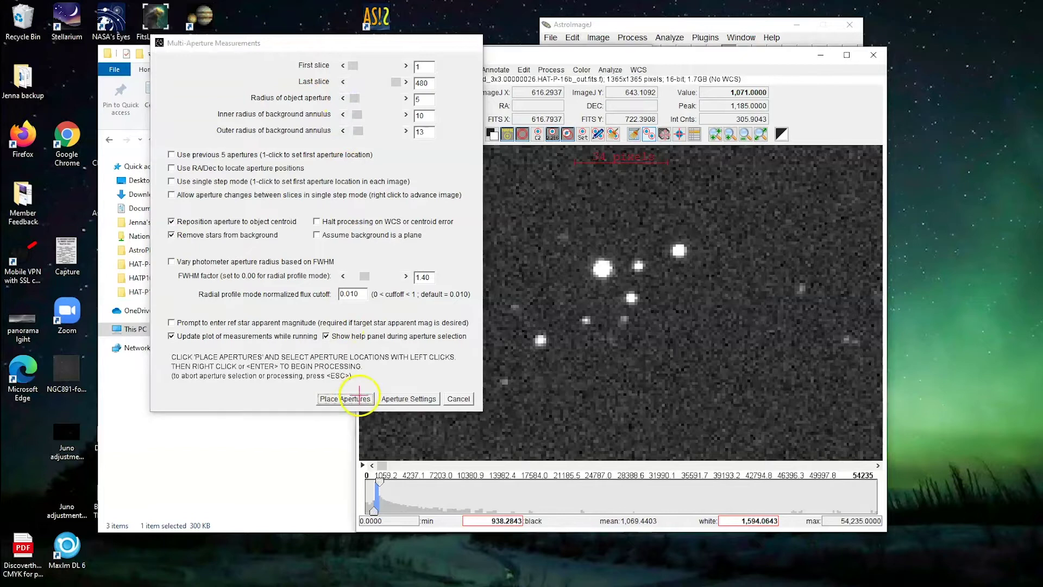
Start aperture placement and mark the bright target star as aperture T1.
{"action": "left_click", "coordinate": [358, 398]}
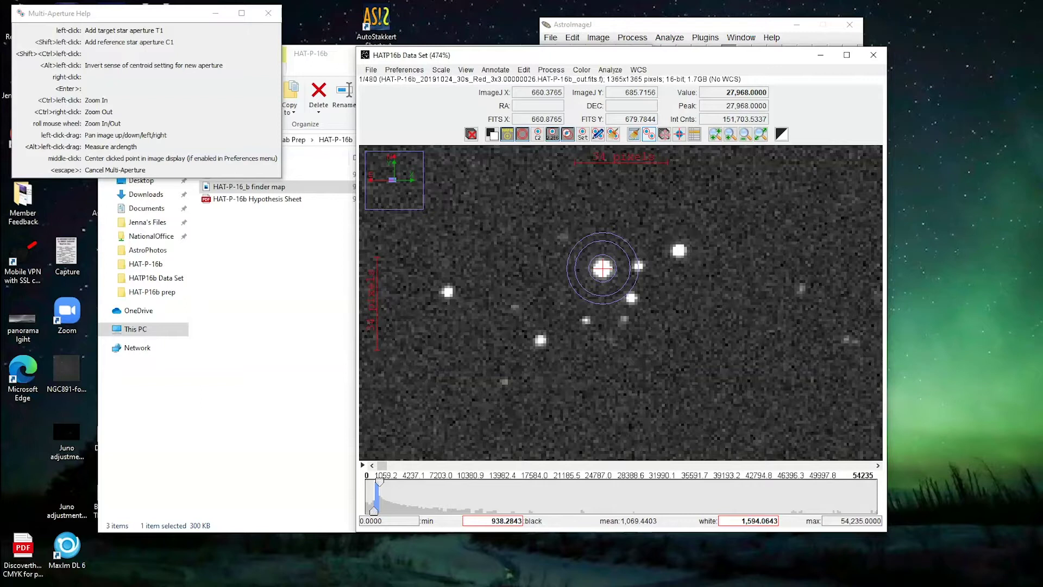
{"action": "left_click", "coordinate": [602, 268]}
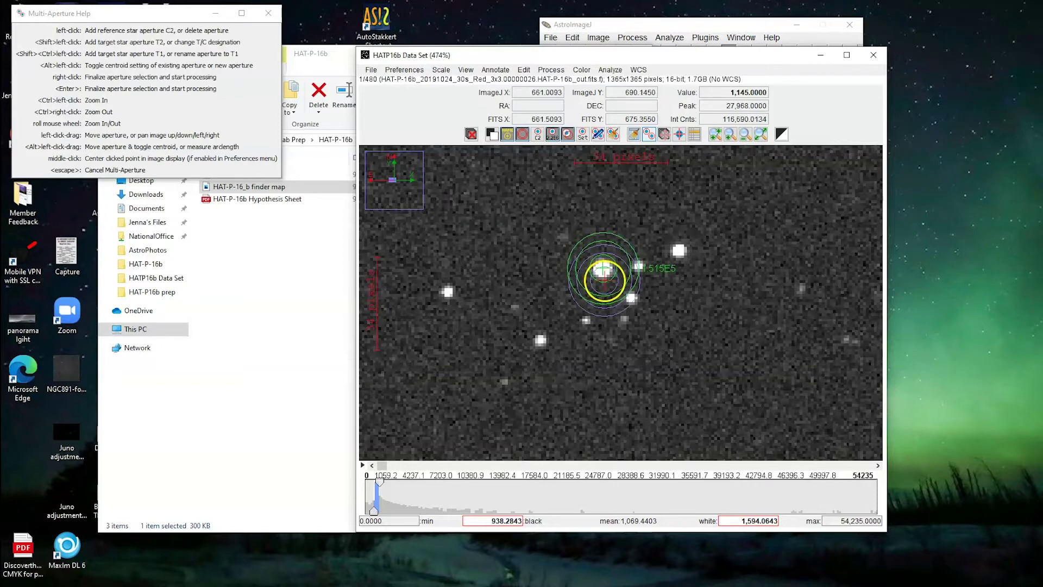
{"action": "scroll", "coordinate": [601, 282], "scroll_direction": "down", "scroll_amount": 6}
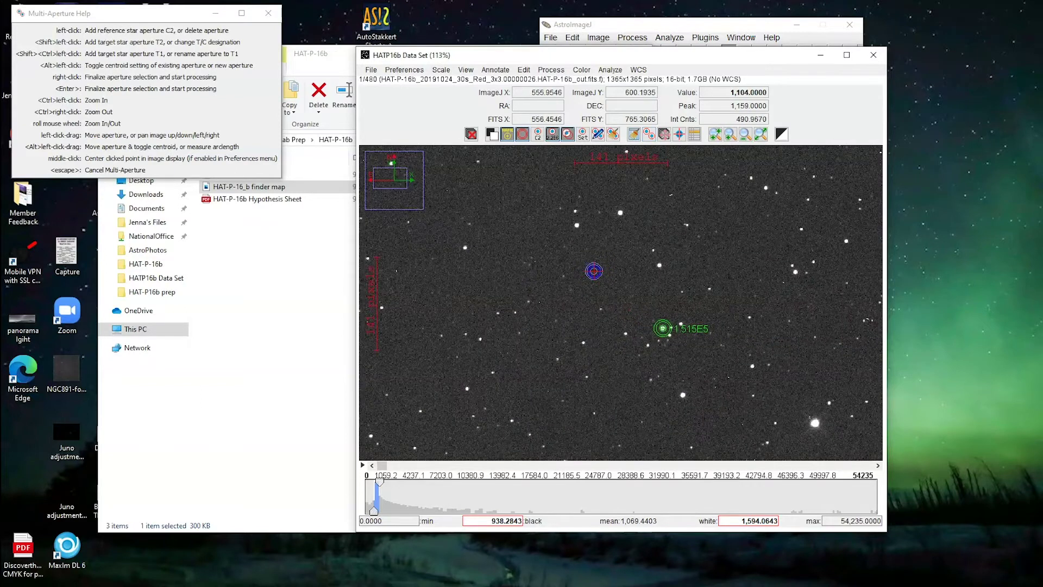
{"action": "scroll", "coordinate": [538, 277], "scroll_direction": "down", "scroll_amount": 3}
{"action": "left_click_drag", "start_coordinate": [572, 307], "coordinate": [560, 320]}
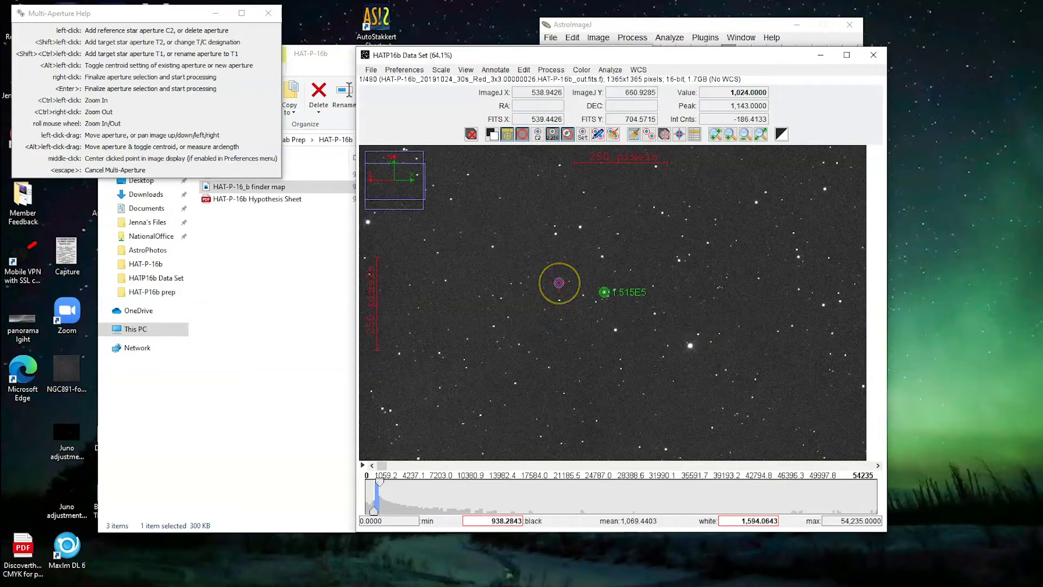
{"action": "left_click_drag", "start_coordinate": [560, 274], "coordinate": [599, 221]}
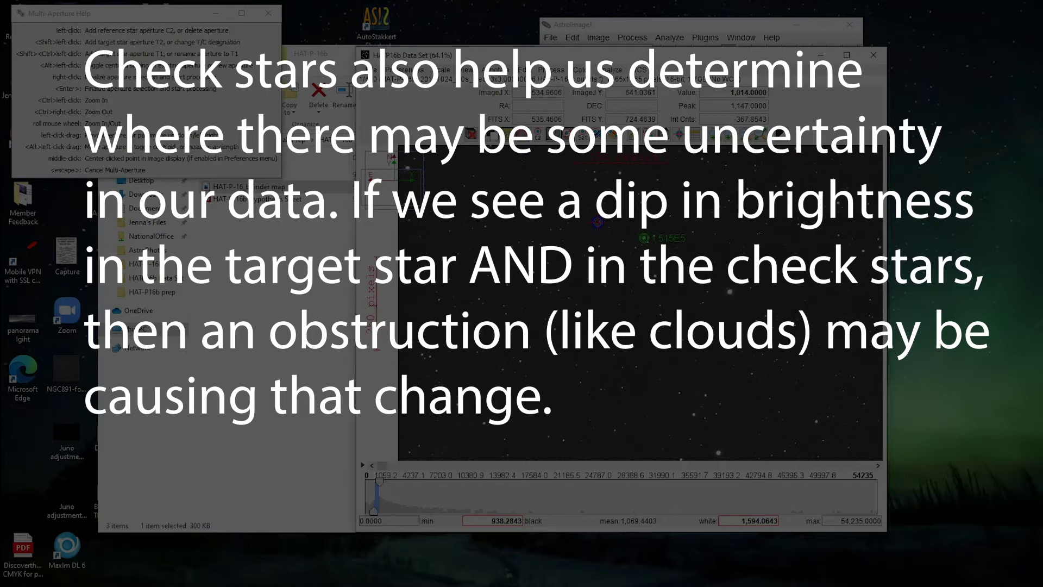
{"action": "left_click_drag", "start_coordinate": [644, 238], "coordinate": [647, 198]}
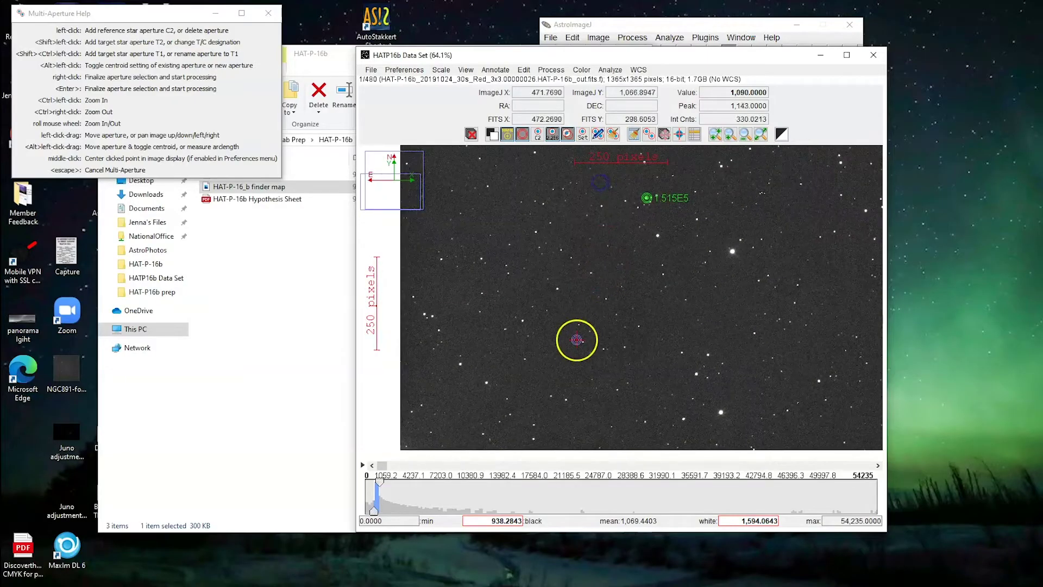
{"action": "scroll", "coordinate": [615, 326], "scroll_direction": "up", "scroll_amount": 4}
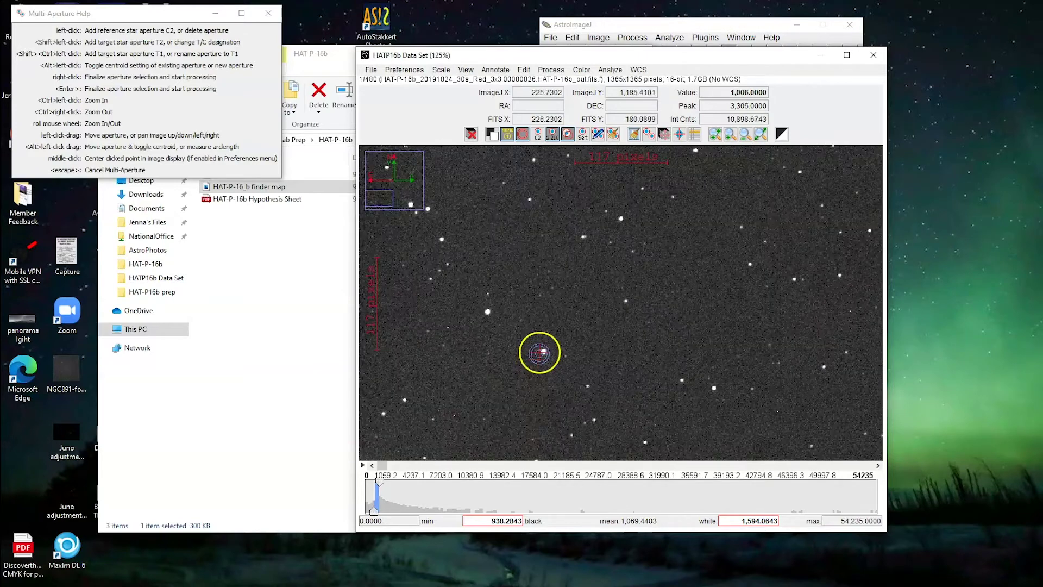
{"action": "scroll", "coordinate": [540, 353], "scroll_direction": "up", "scroll_amount": 2}
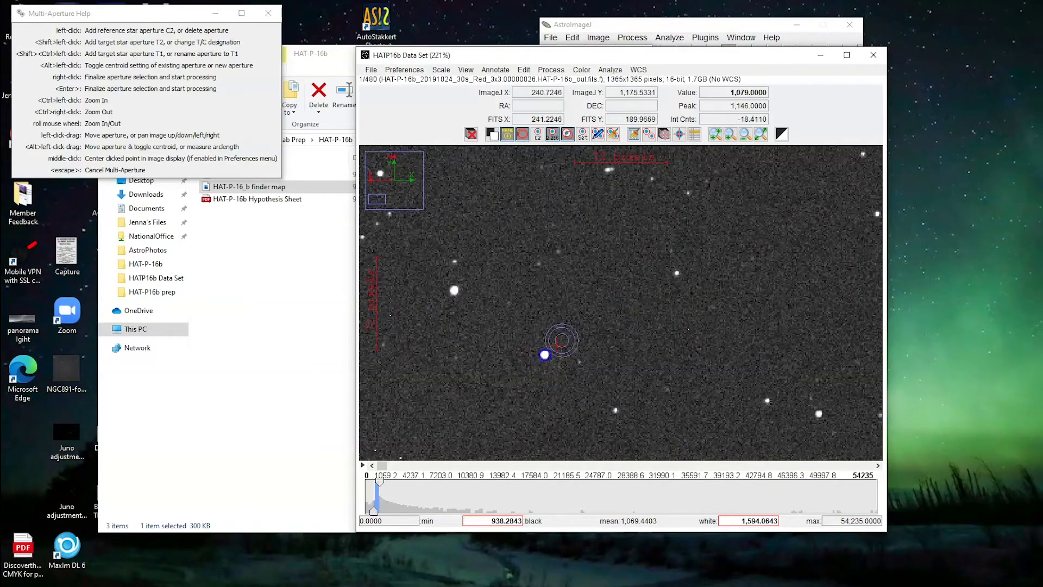
{"action": "scroll", "coordinate": [562, 341], "scroll_direction": "down", "scroll_amount": 4}
Place comparison-star apertures on nearby stars, giving C2 through C6.
{"action": "left_click", "coordinate": [663, 240]}
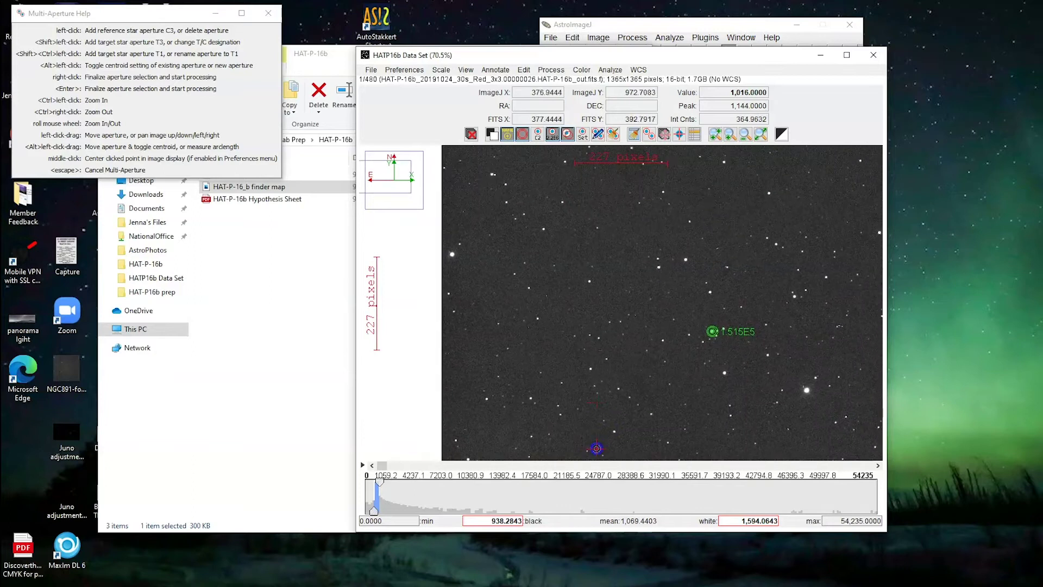
{"action": "scroll", "coordinate": [597, 322], "scroll_direction": "up", "scroll_amount": 4}
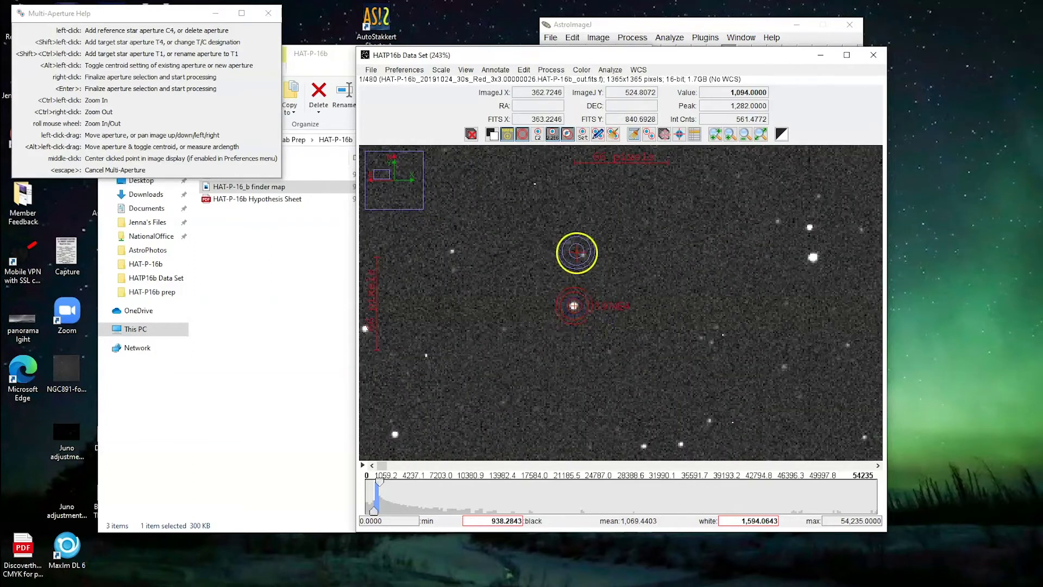
{"action": "scroll", "coordinate": [577, 253], "scroll_direction": "down", "scroll_amount": 3}
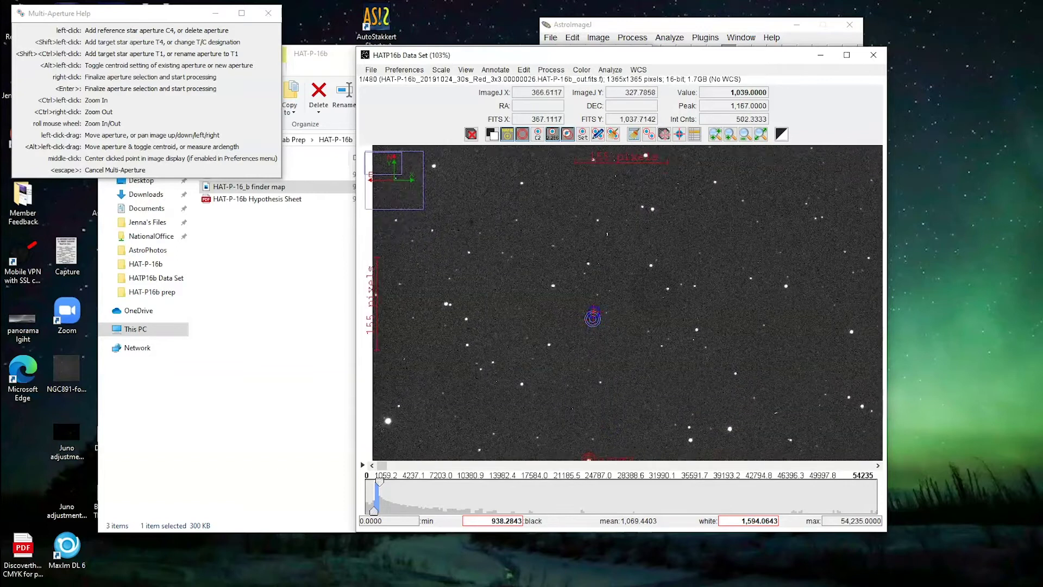
{"action": "scroll", "coordinate": [549, 307], "scroll_direction": "up", "scroll_amount": 2}
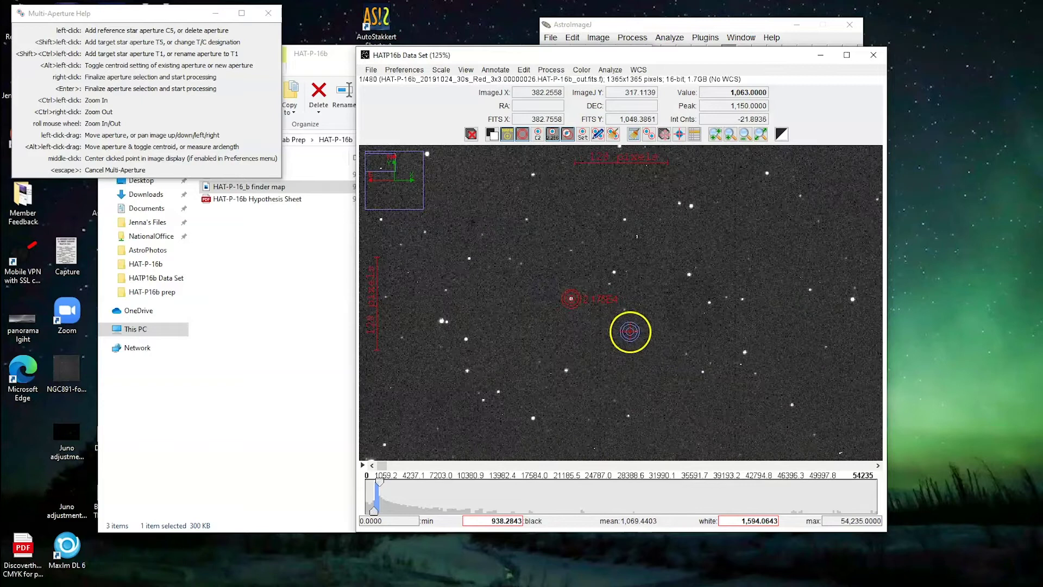
{"action": "scroll", "coordinate": [623, 325], "scroll_direction": "down", "scroll_amount": 3}
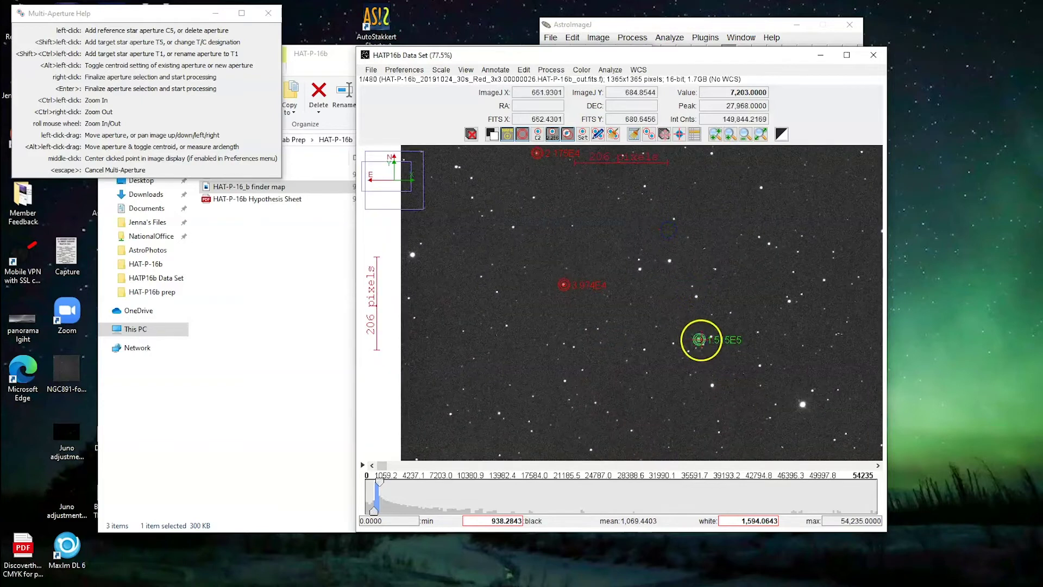
{"action": "scroll", "coordinate": [703, 259], "scroll_direction": "up", "scroll_amount": 2}
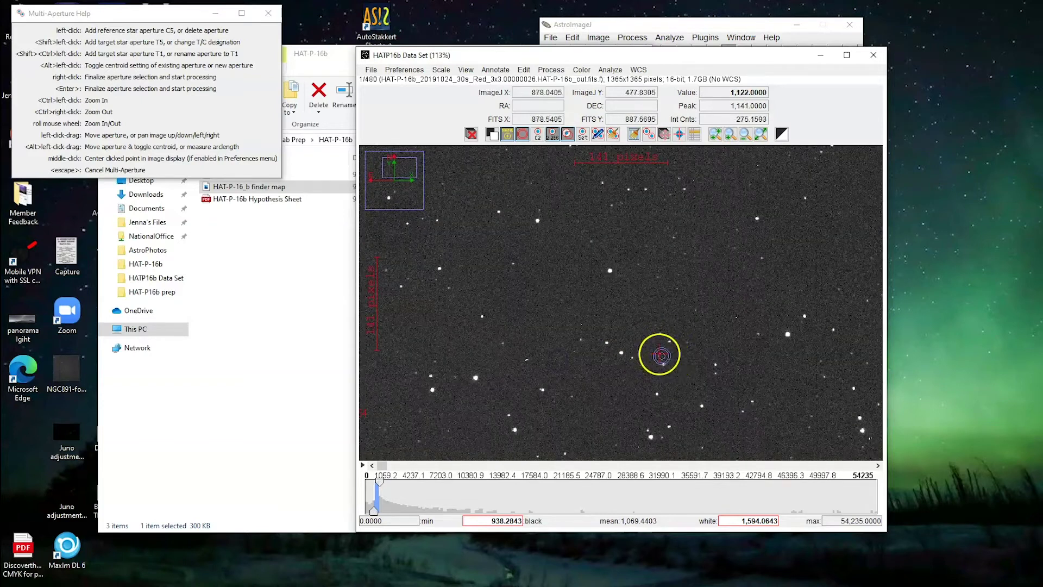
{"action": "scroll", "coordinate": [801, 324], "scroll_direction": "up", "scroll_amount": 1}
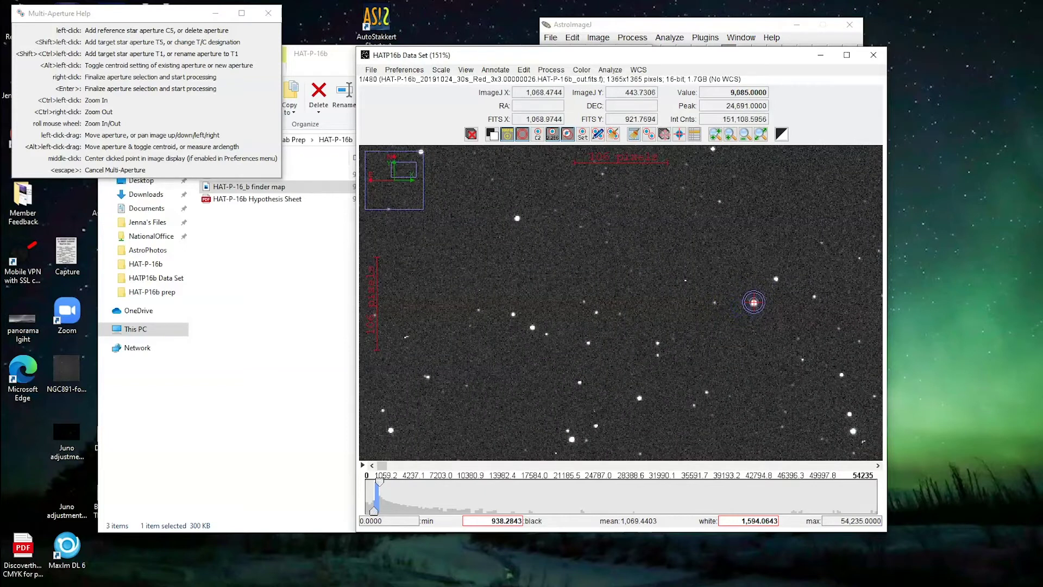
{"action": "left_click", "coordinate": [753, 302]}
{"action": "scroll", "coordinate": [693, 283], "scroll_direction": "down", "scroll_amount": 3}
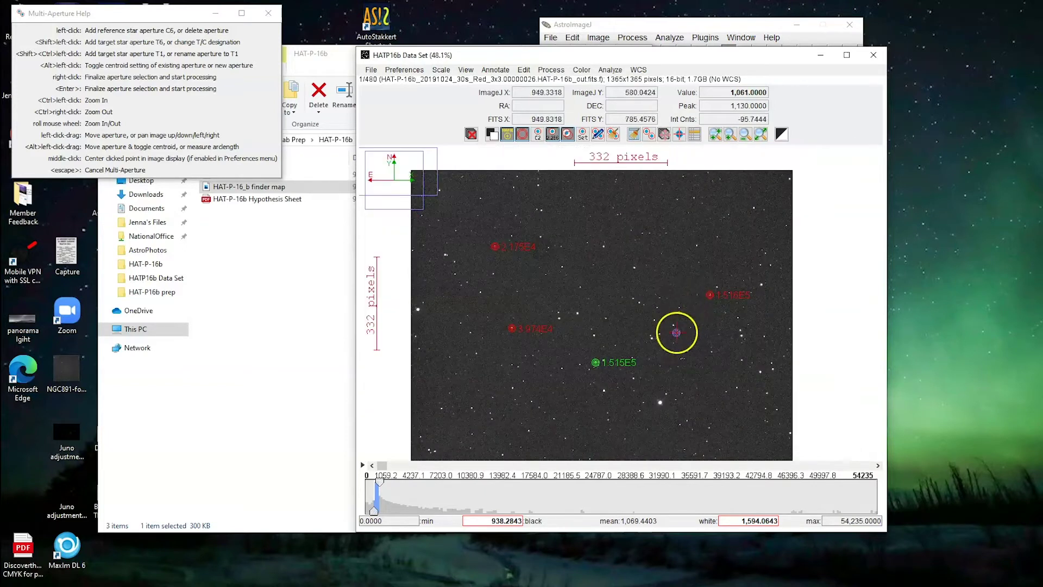
{"action": "scroll", "coordinate": [678, 238], "scroll_direction": "down", "scroll_amount": 1}
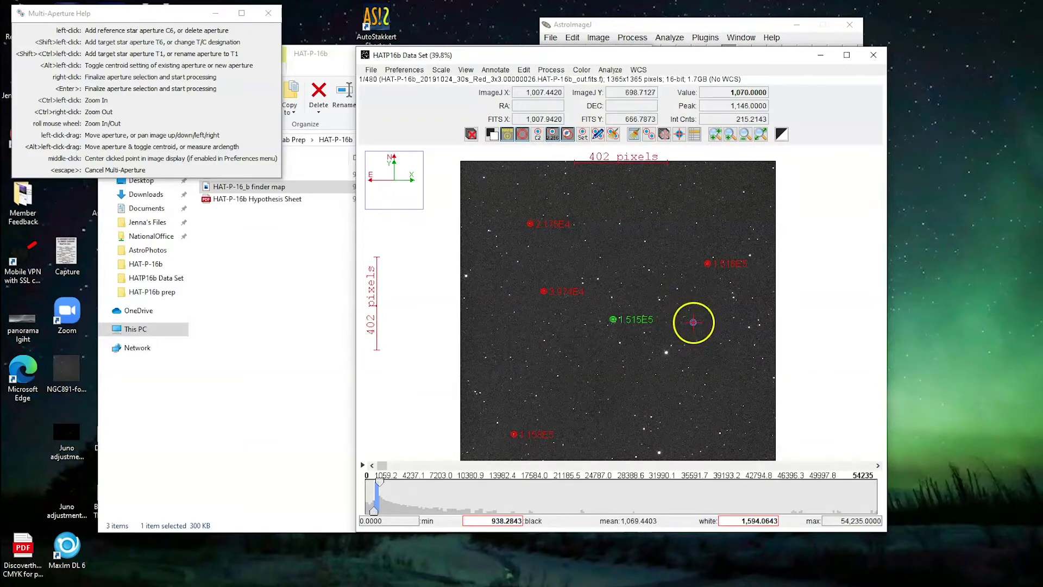
{"action": "scroll", "coordinate": [744, 362], "scroll_direction": "up", "scroll_amount": 2}
{"action": "scroll", "coordinate": [744, 362], "scroll_direction": "down", "scroll_amount": 1}
{"action": "left_click", "coordinate": [606, 274]}
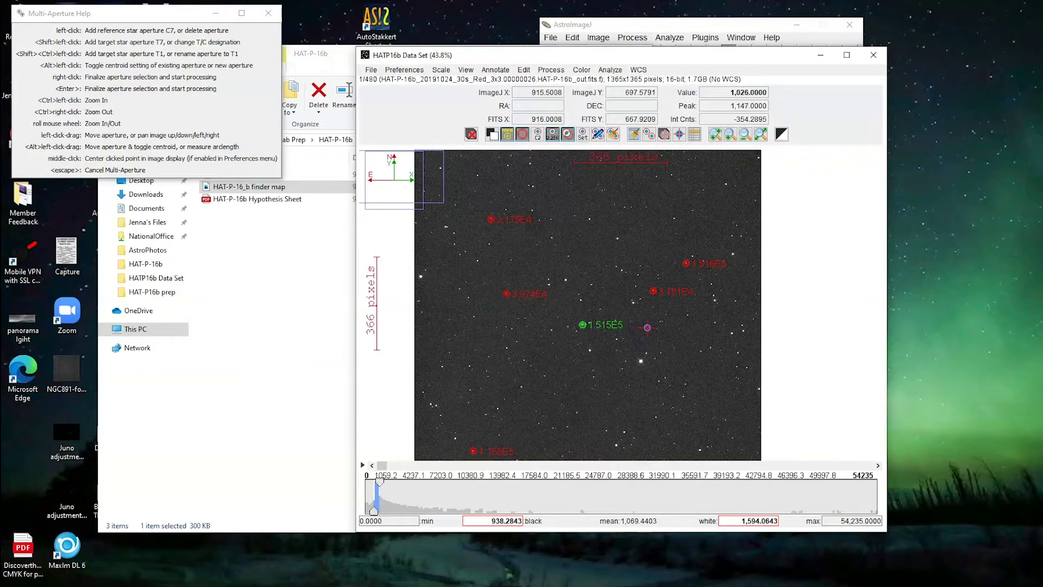
Run the photometry and hide data sets 2, 3 and 4 from the plot.
{"action": "right_click", "coordinate": [688, 345]}
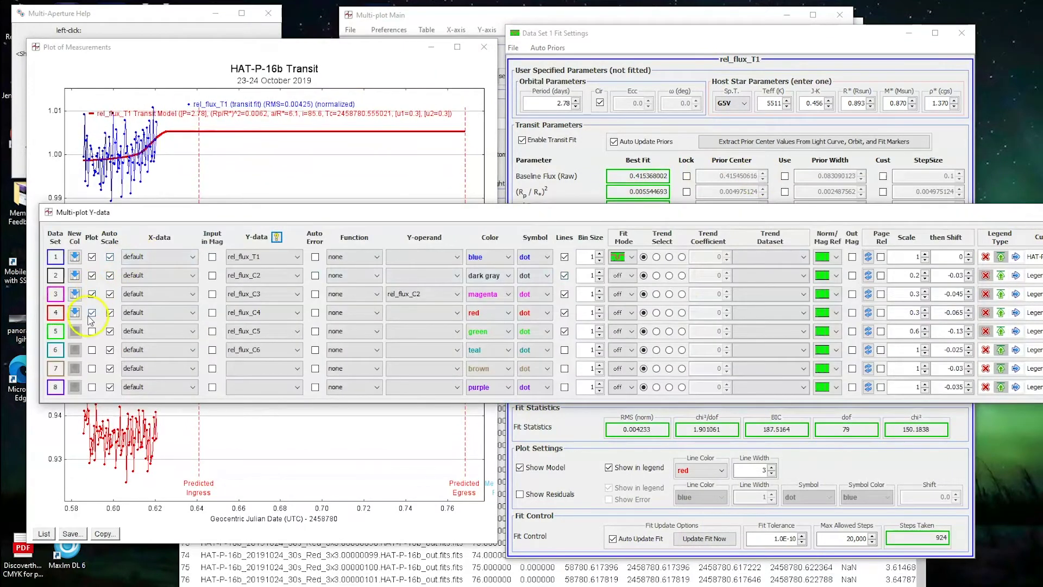
{"action": "left_click", "coordinate": [92, 312]}
{"action": "left_click", "coordinate": [92, 294]}
{"action": "left_click", "coordinate": [91, 276]}
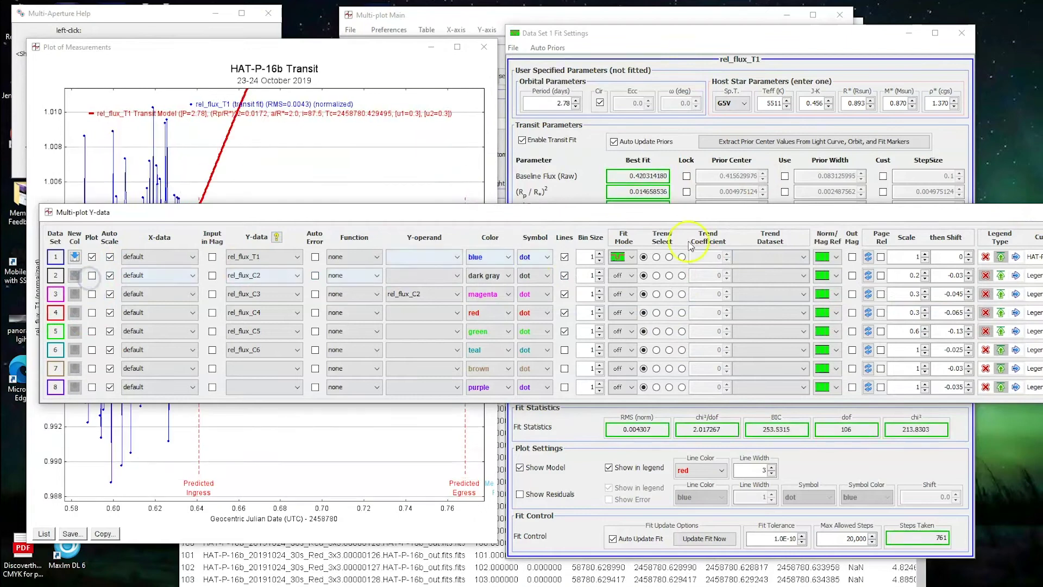
Turn off the transit fit for data set 1 and recompute with C2–C6 as references.
{"action": "left_click", "coordinate": [625, 256]}
{"action": "left_click", "coordinate": [617, 270]}
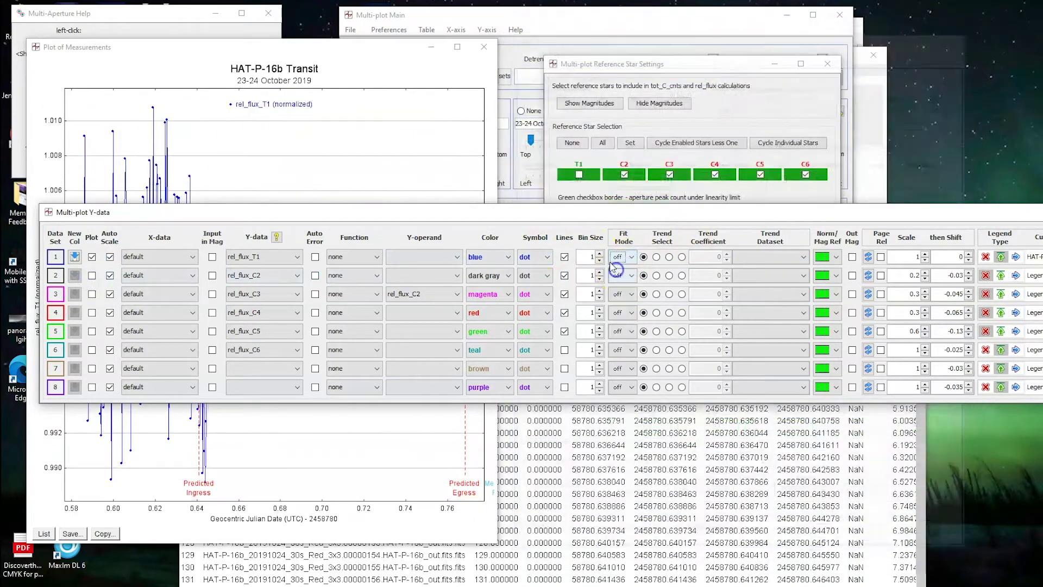
{"action": "left_click", "coordinate": [351, 54]}
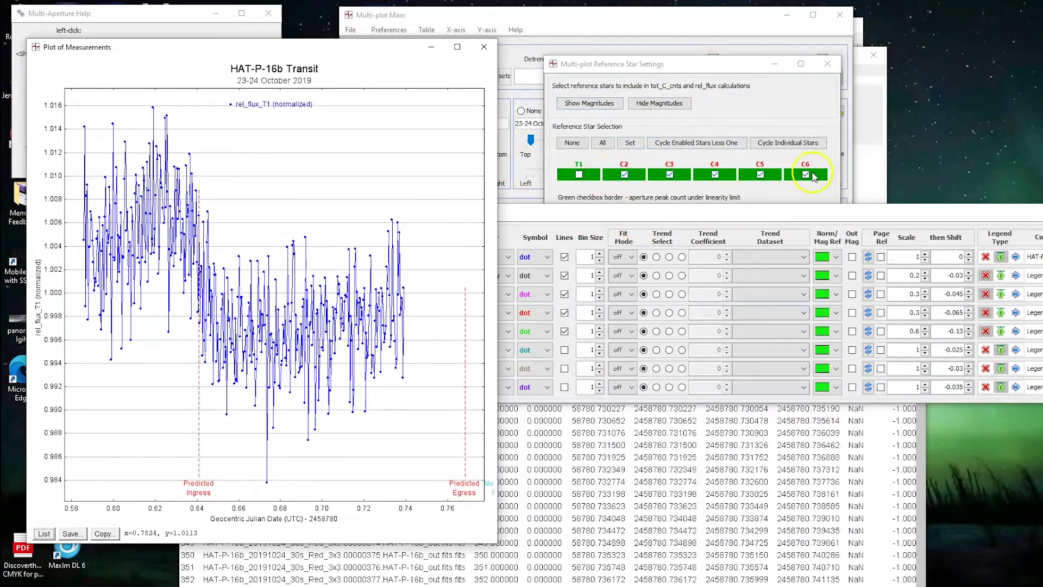
{"action": "left_click", "coordinate": [705, 59]}
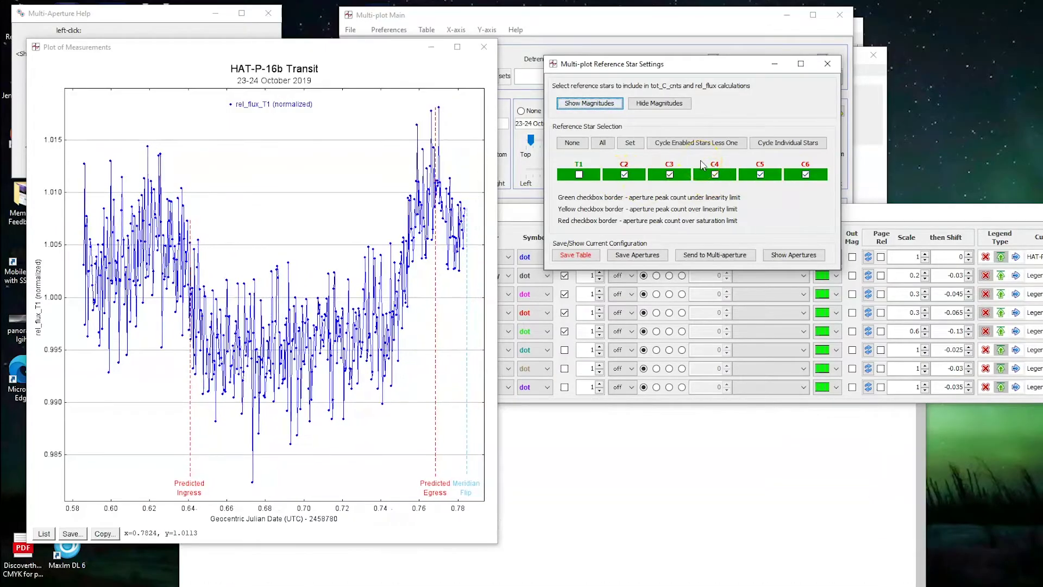
{"action": "left_click", "coordinate": [666, 143]}
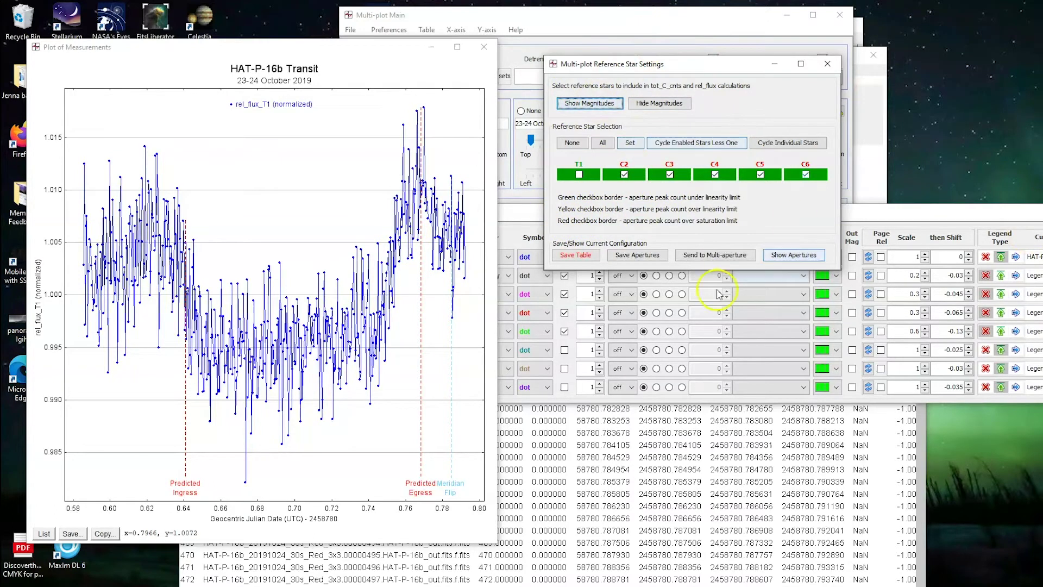
Bring the star image window forward and move it to the left.
{"action": "left_click", "coordinate": [678, 104]}
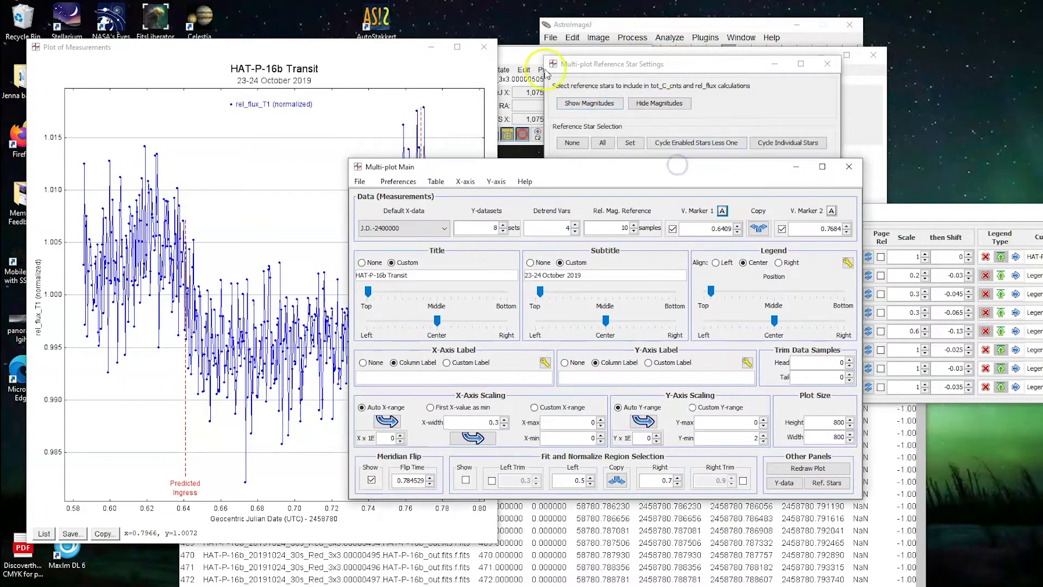
{"action": "left_click", "coordinate": [523, 53]}
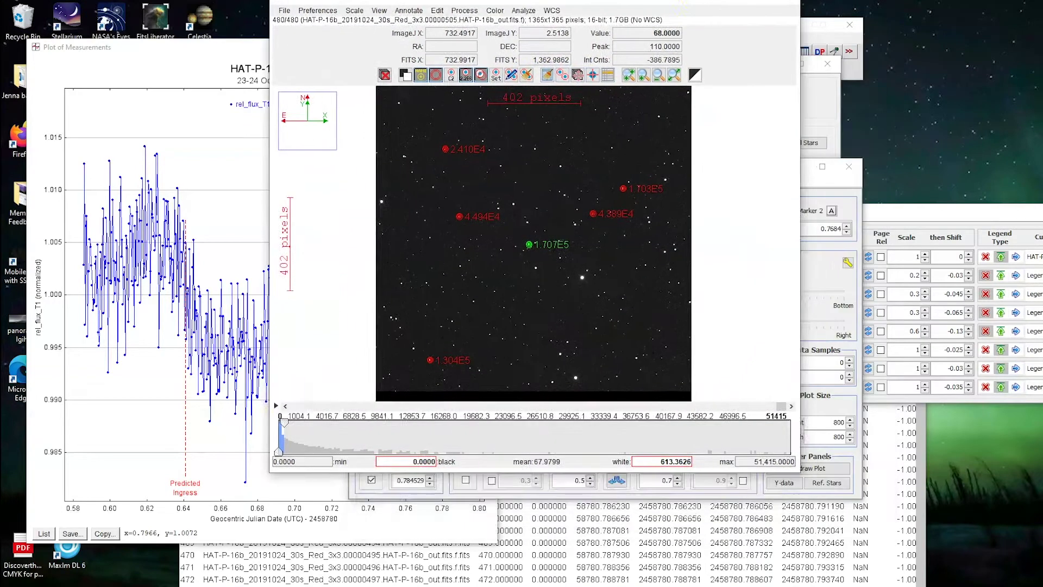
{"action": "left_click_drag", "start_coordinate": [785, 56], "coordinate": [675, 48]}
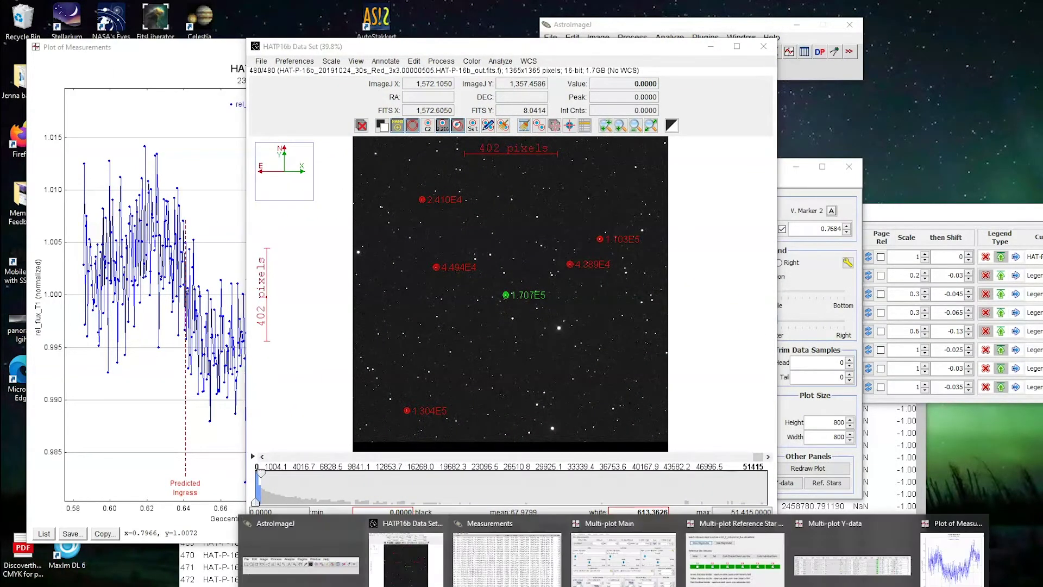
Close the reference star, plot setup, plot and measurements windows, then clear all apertures.
{"action": "left_click", "coordinate": [734, 554]}
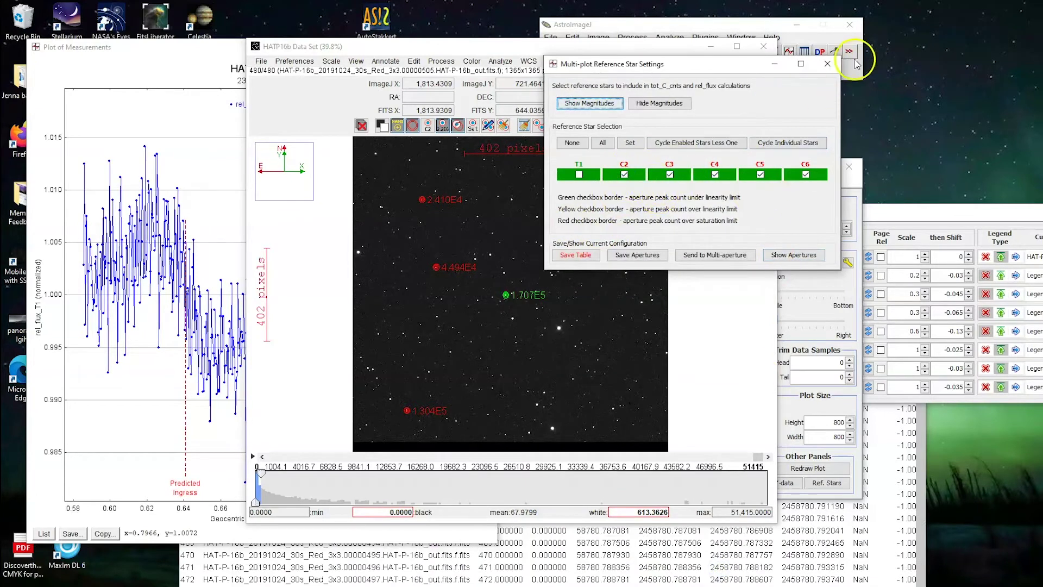
{"action": "left_click", "coordinate": [828, 64]}
{"action": "left_click", "coordinate": [849, 166]}
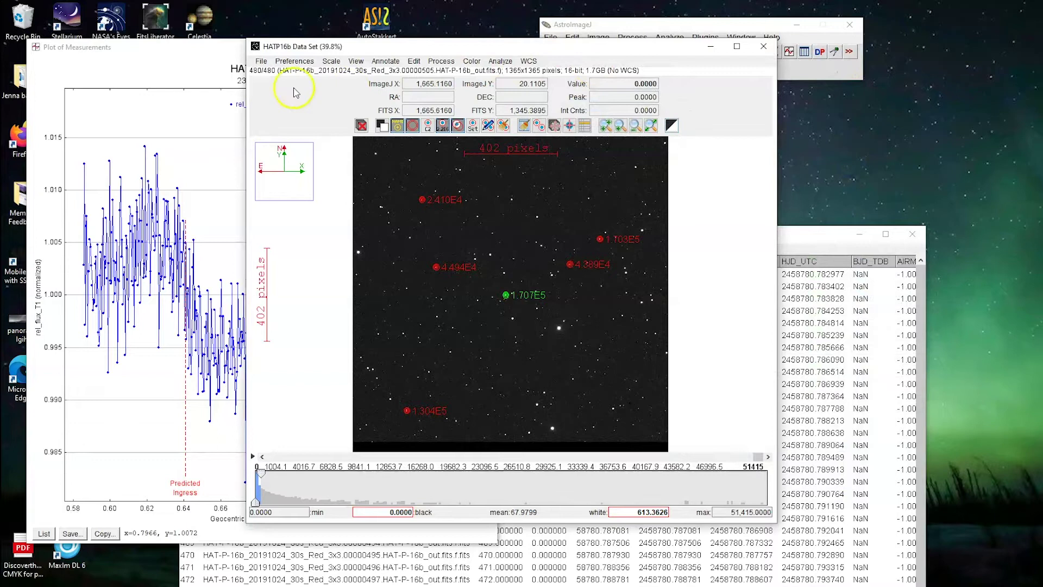
{"action": "left_click", "coordinate": [487, 48]}
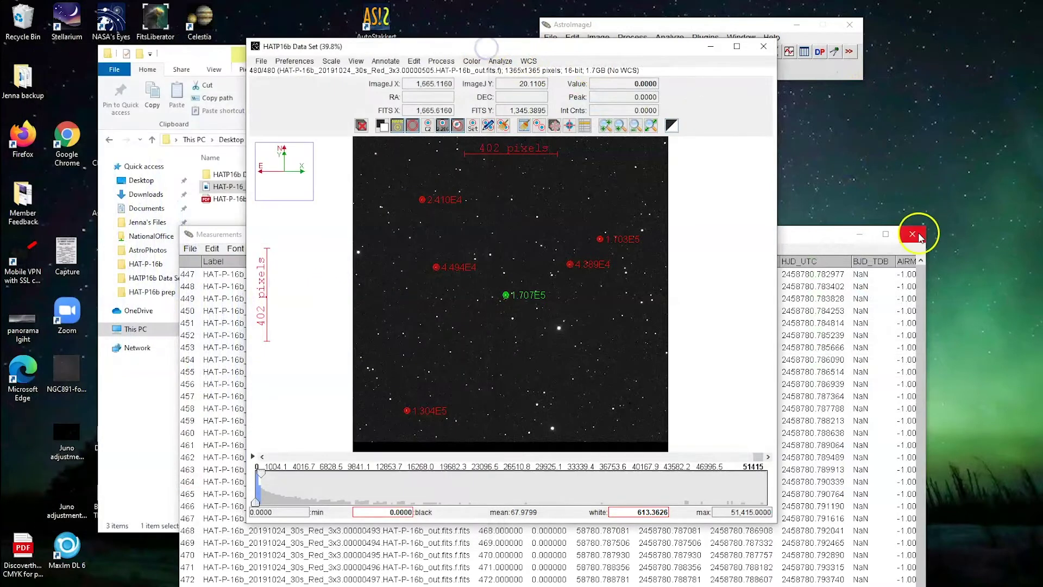
{"action": "left_click", "coordinate": [913, 234]}
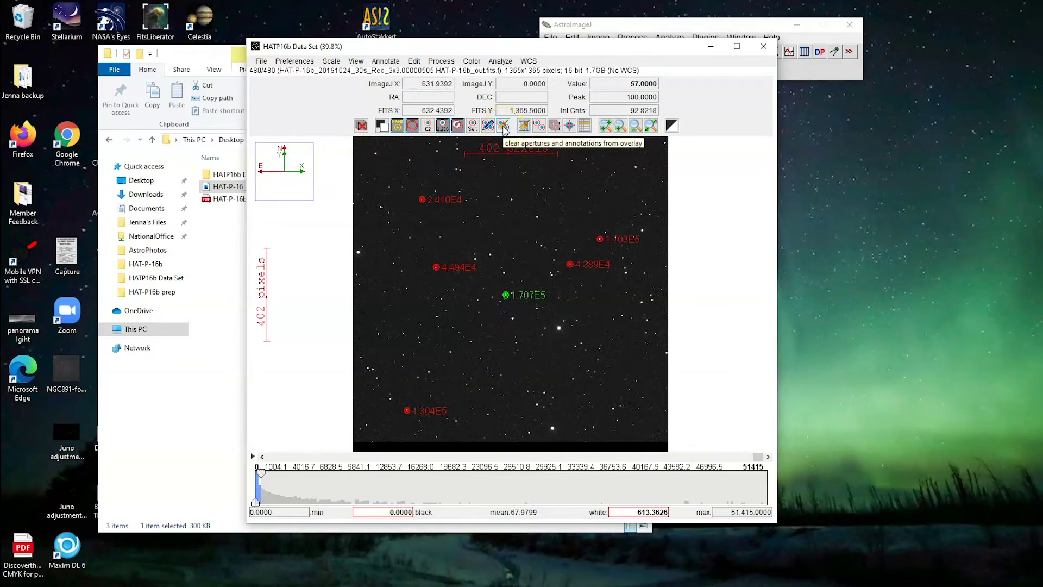
{"action": "left_click", "coordinate": [503, 127]}
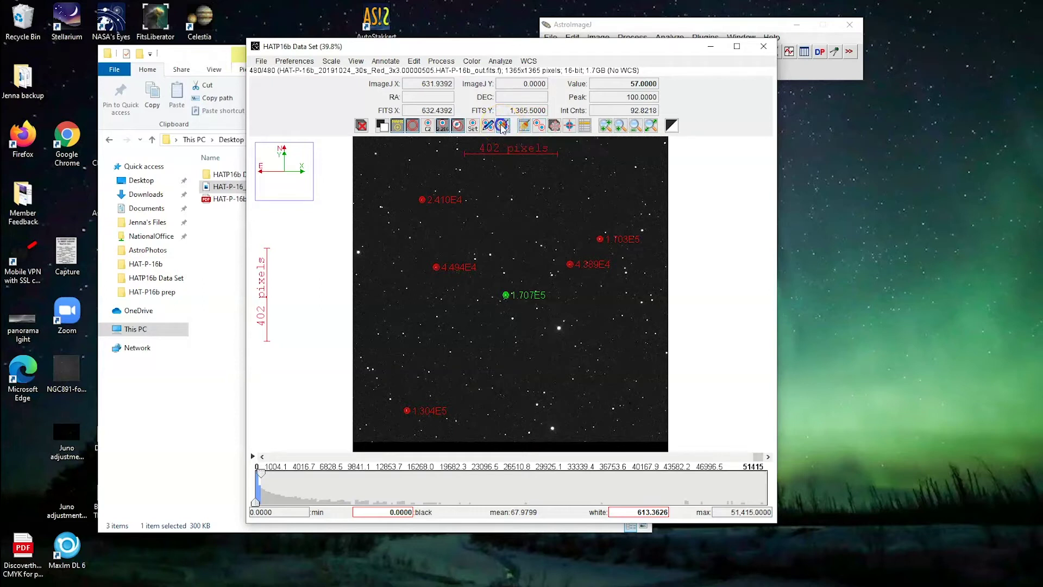
{"action": "left_click", "coordinate": [503, 127]}
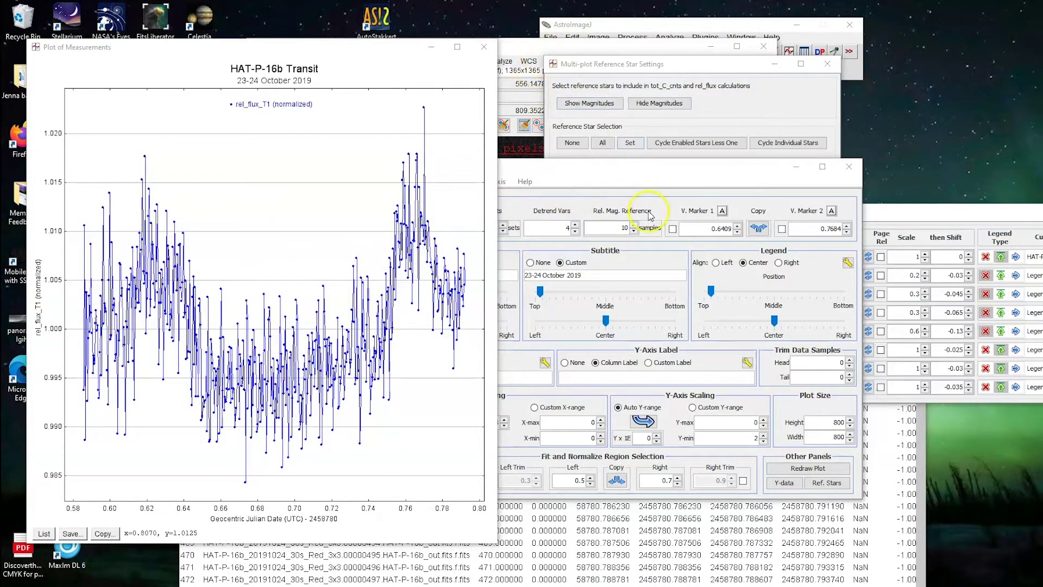
Raise the Reference Star Settings and move the transit plot window up and right.
{"action": "left_click", "coordinate": [663, 64]}
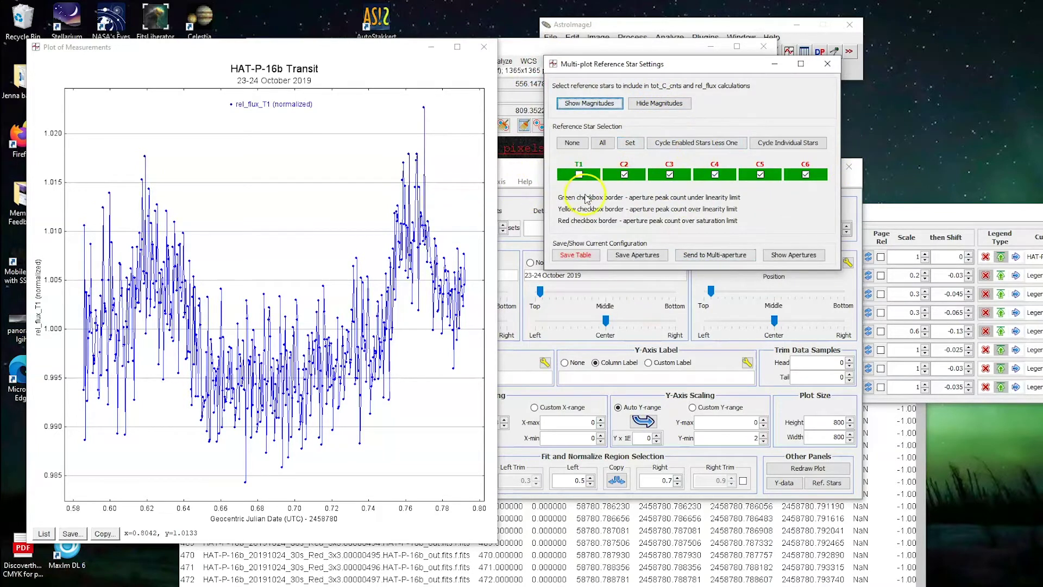
{"action": "left_click_drag", "start_coordinate": [384, 49], "coordinate": [414, 18]}
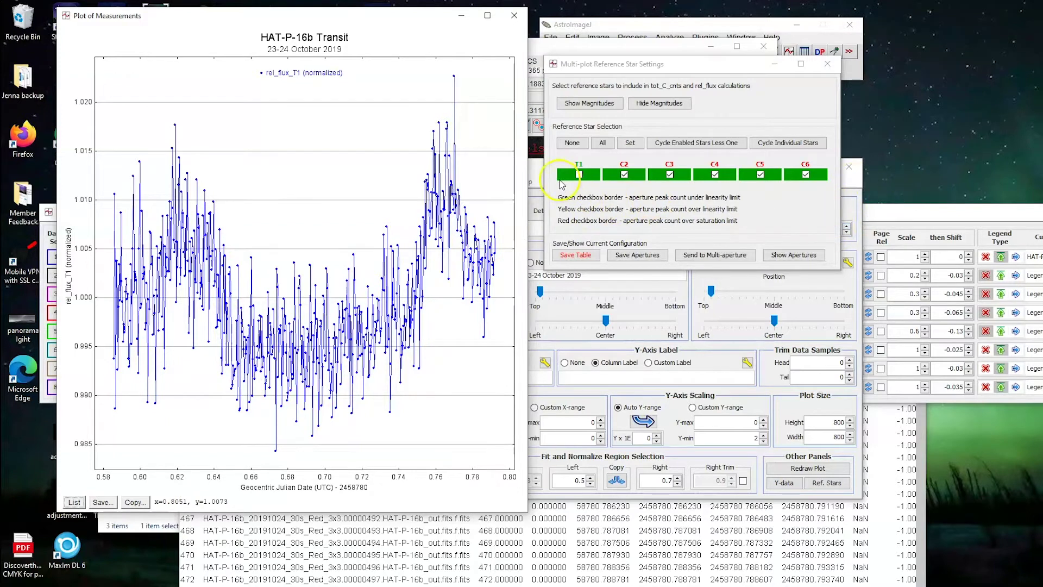
Plot the C2–C5 comparison curves with C6 left off, then move the Y-data window down.
{"action": "left_click", "coordinate": [930, 213]}
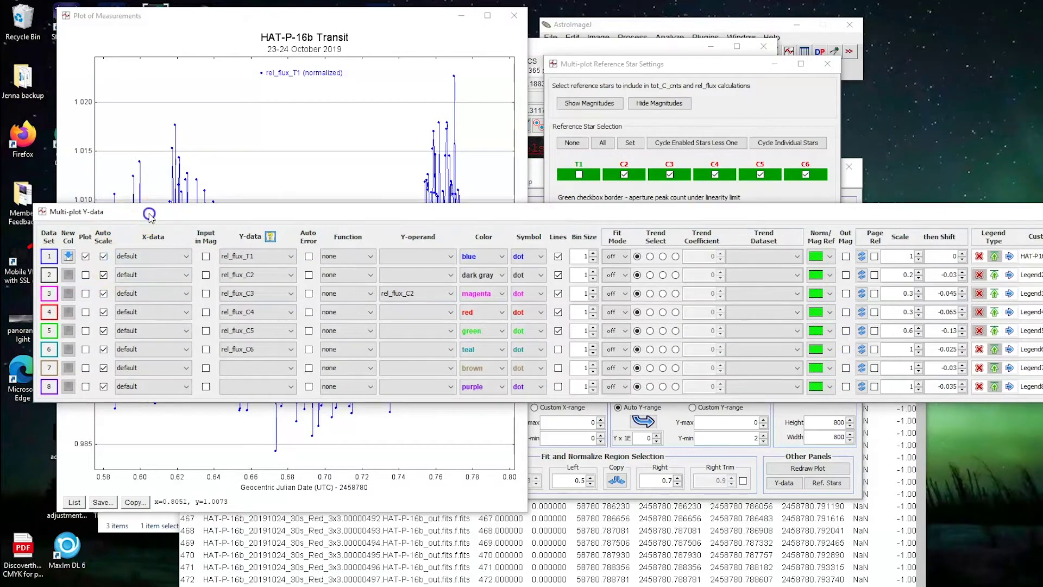
{"action": "left_click_drag", "start_coordinate": [133, 212], "coordinate": [106, 210]}
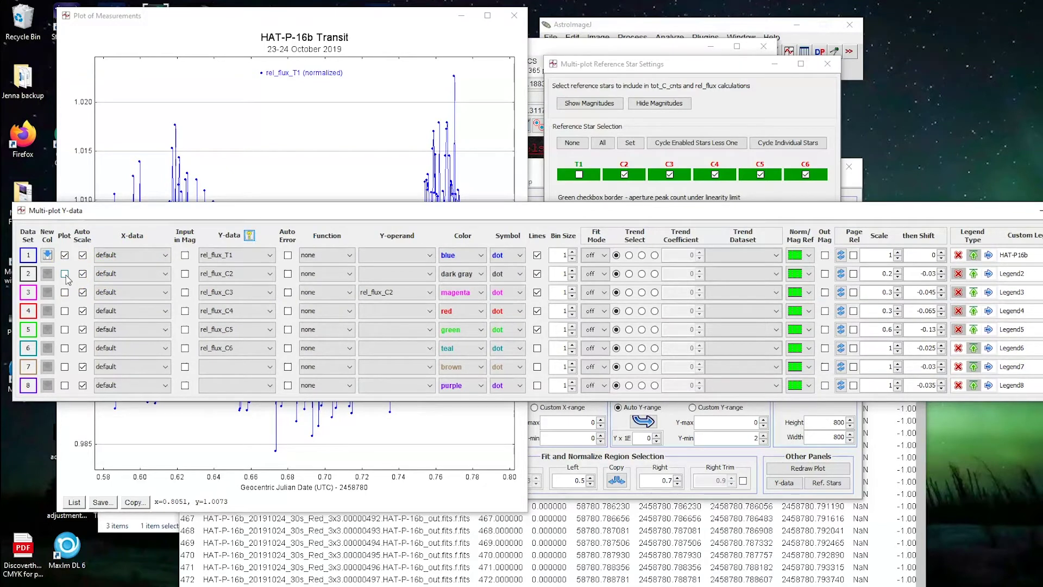
{"action": "left_click", "coordinate": [65, 276]}
{"action": "left_click", "coordinate": [65, 292]}
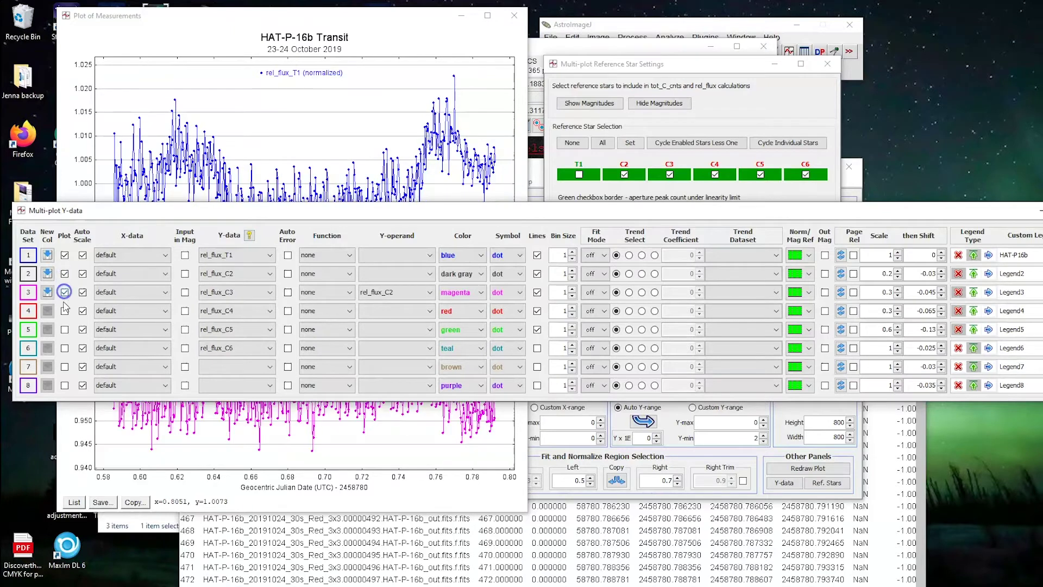
{"action": "left_click", "coordinate": [65, 311]}
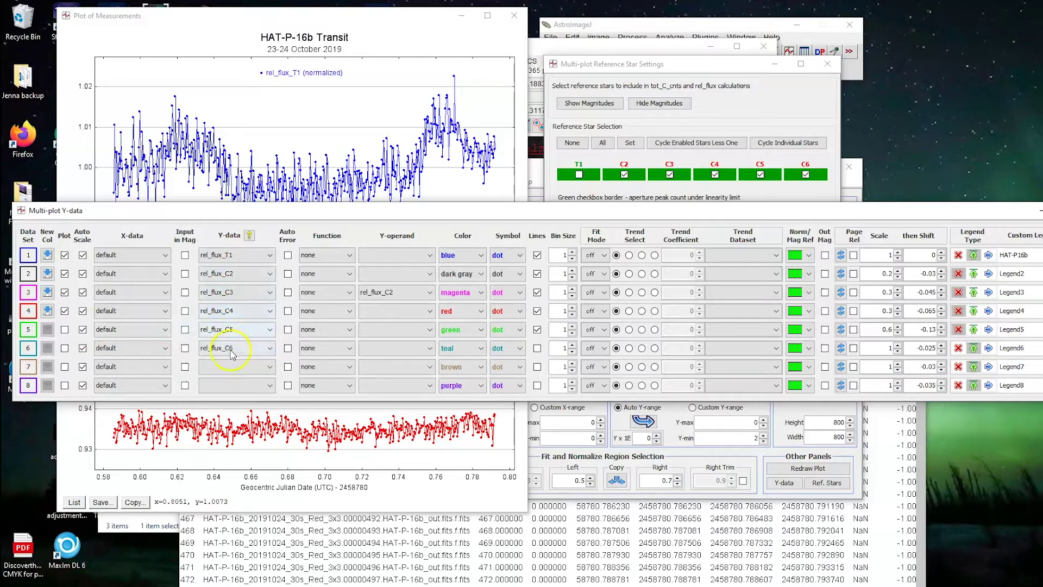
{"action": "left_click", "coordinate": [65, 329]}
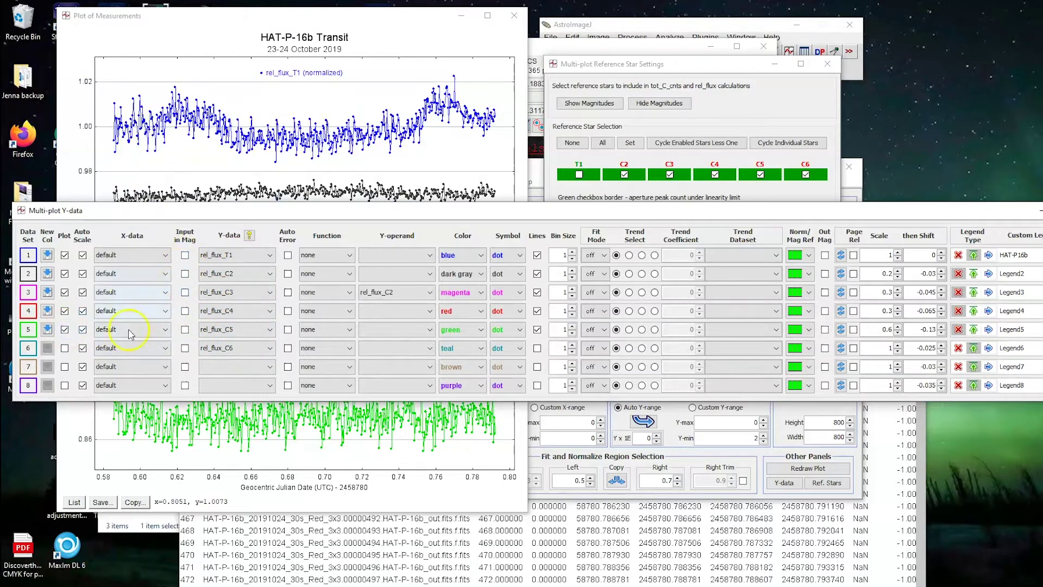
{"action": "left_click", "coordinate": [65, 348]}
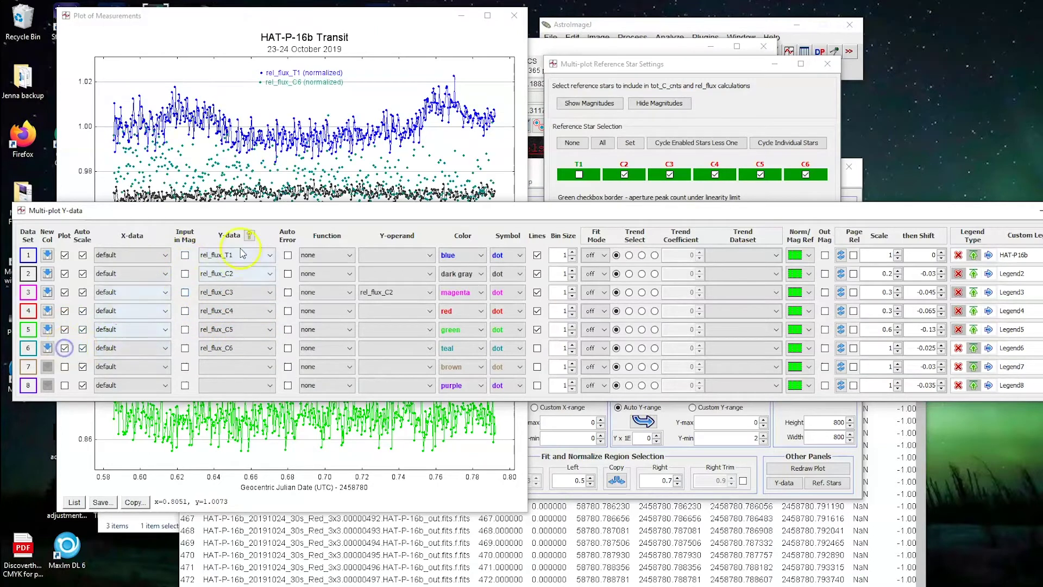
{"action": "left_click", "coordinate": [65, 348]}
{"action": "left_click_drag", "start_coordinate": [367, 211], "coordinate": [357, 390]}
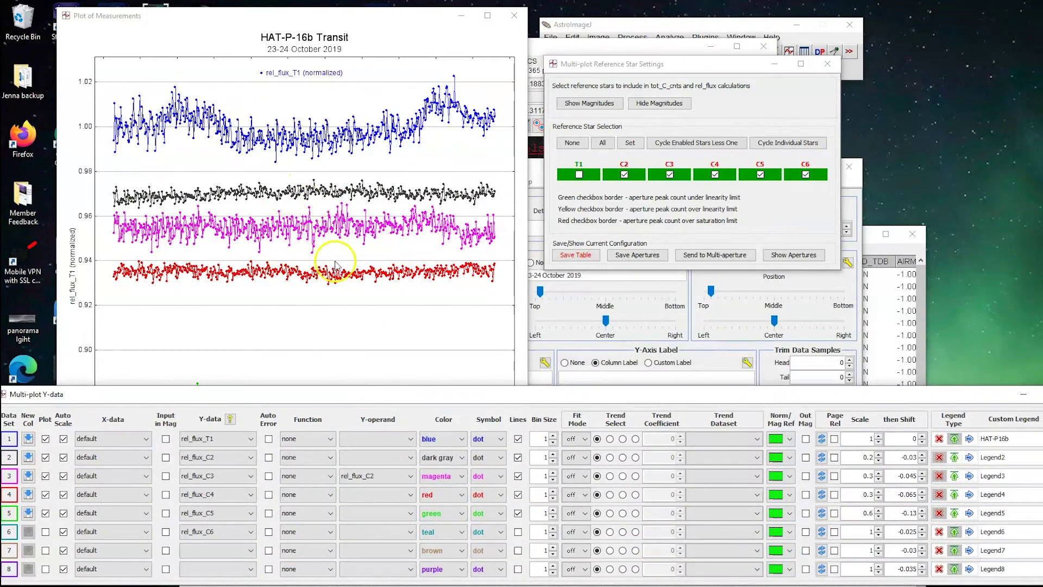
{"action": "left_click_drag", "start_coordinate": [492, 395], "coordinate": [503, 350]}
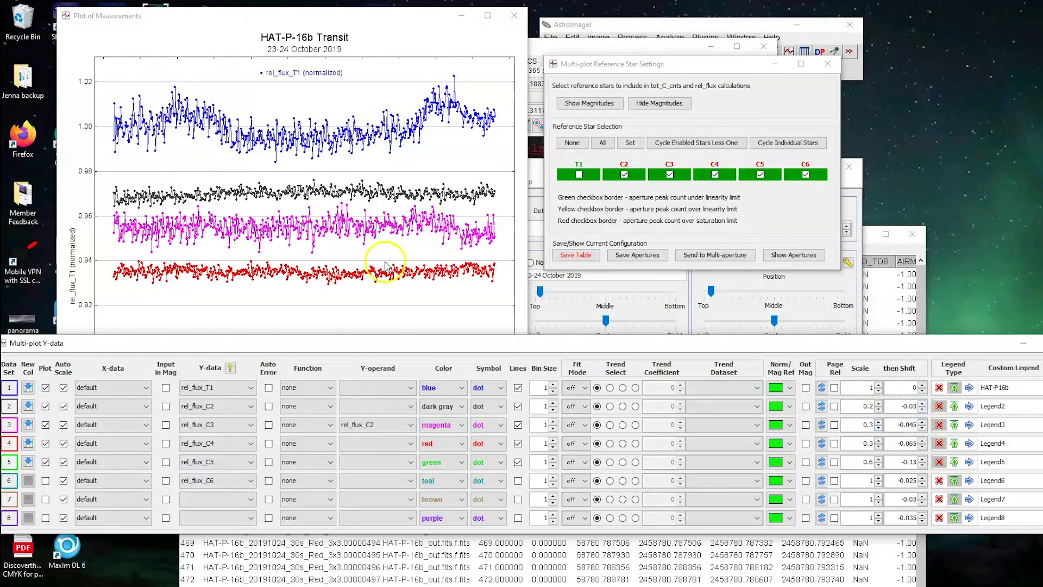
Set the C5 curve's scale to 0.3 and its shift to -0.08 in row 5.
{"action": "left_click_drag", "start_coordinate": [533, 347], "coordinate": [567, 58]}
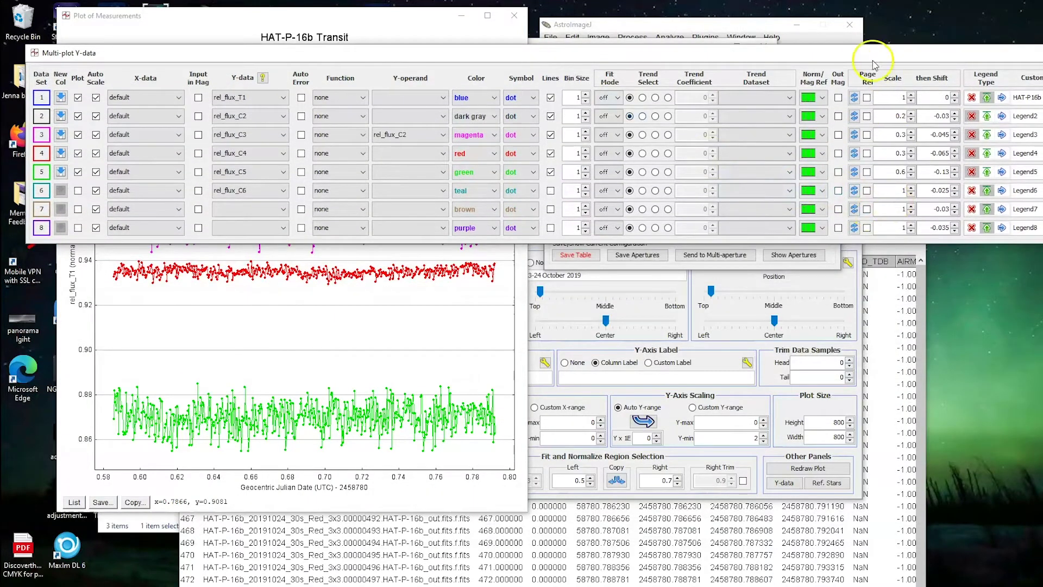
{"action": "left_click_drag", "start_coordinate": [862, 58], "coordinate": [820, 54]}
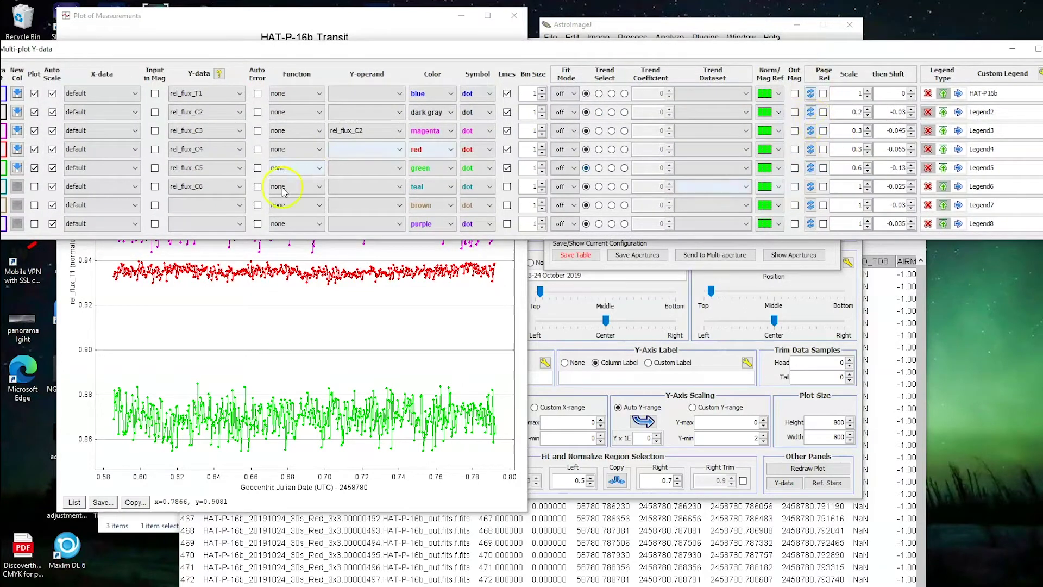
{"action": "left_click", "coordinate": [868, 171]}
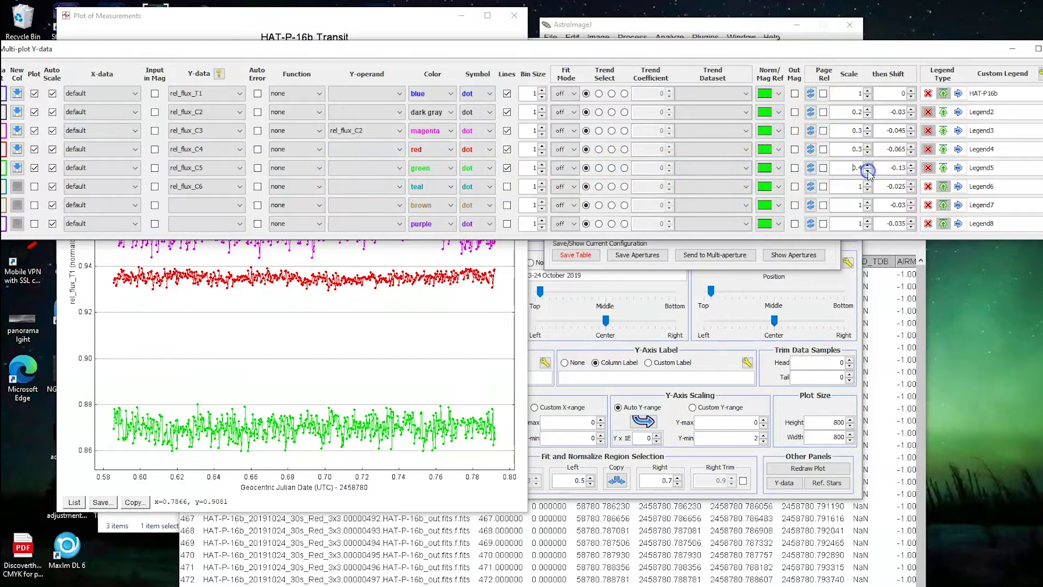
{"action": "left_click", "coordinate": [868, 171]}
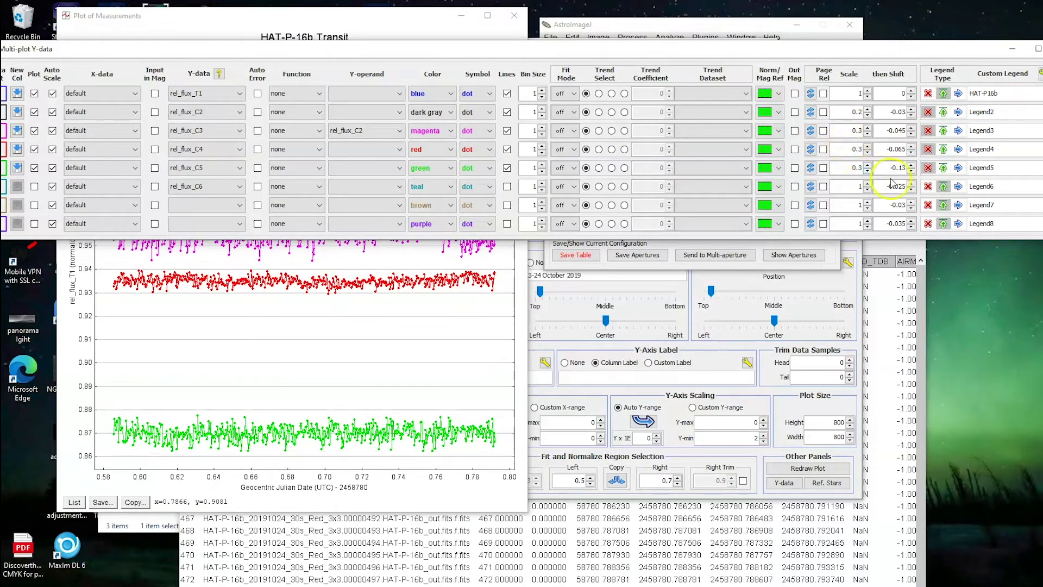
{"action": "left_click", "coordinate": [912, 166]}
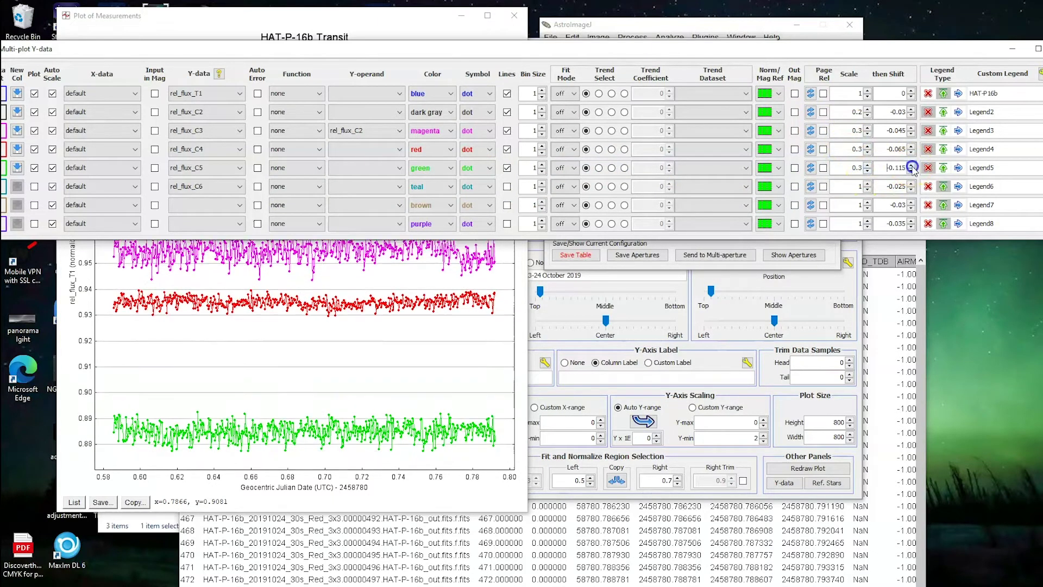
{"action": "left_click", "coordinate": [912, 166]}
{"action": "left_click", "coordinate": [912, 166]}
{"action": "left_click", "coordinate": [912, 166]}
{"action": "left_click", "coordinate": [912, 166]}
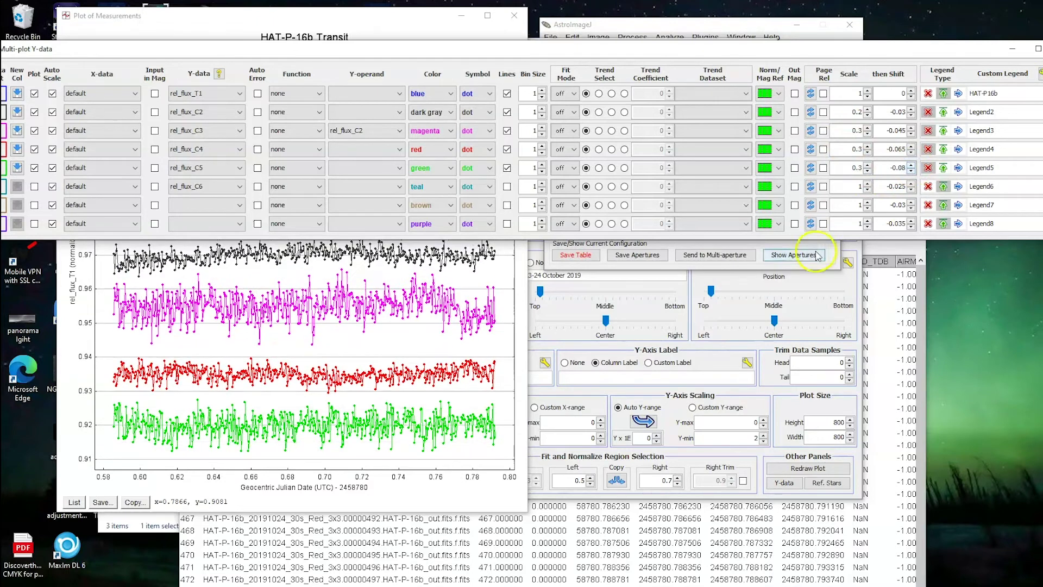
Check the shifted C5 curve on the plot, then minimize Reference Star Settings.
{"action": "left_click", "coordinate": [423, 21]}
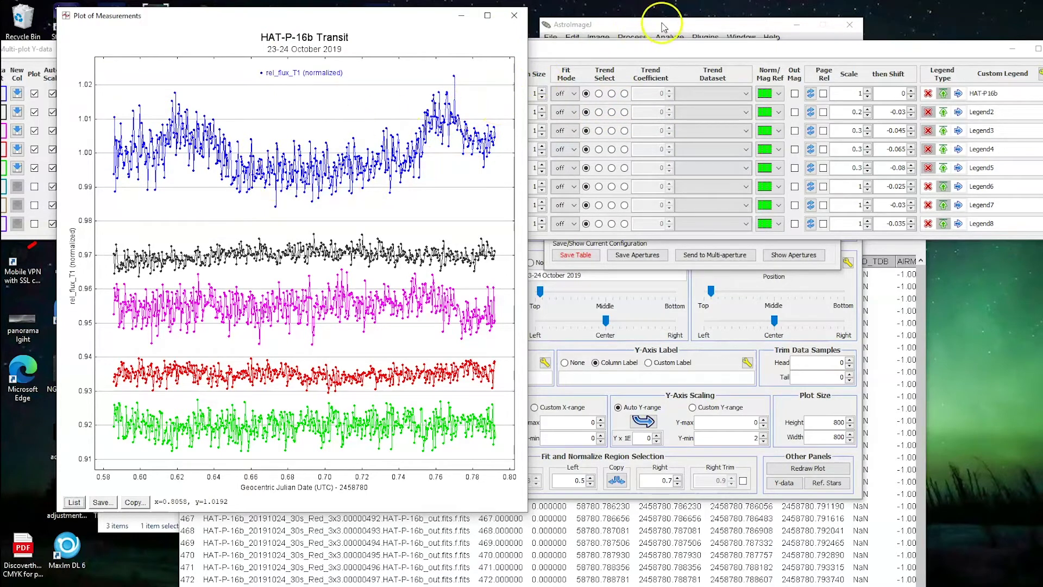
{"action": "left_click_drag", "start_coordinate": [666, 49], "coordinate": [678, 218]}
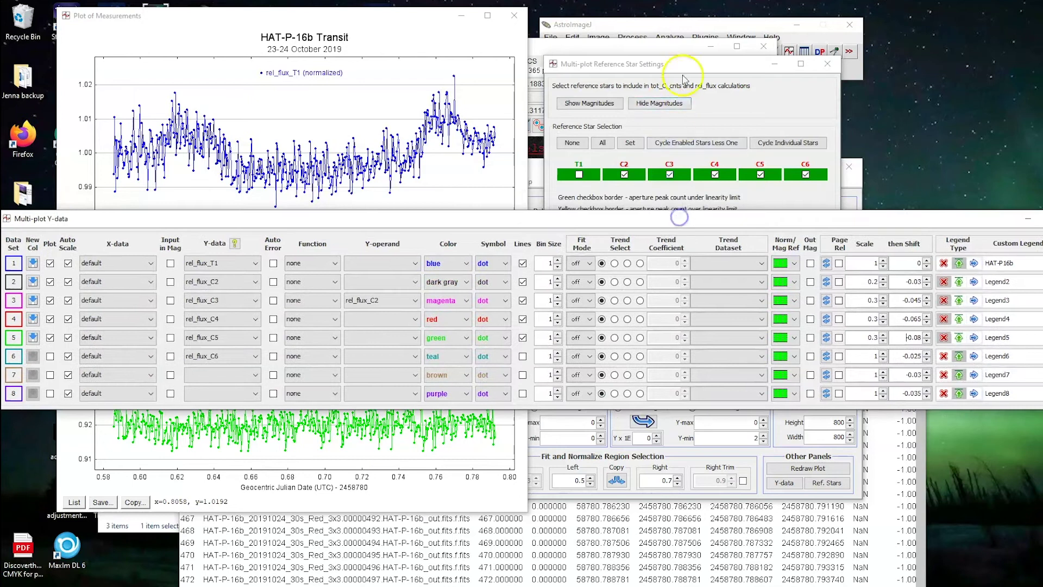
{"action": "left_click", "coordinate": [775, 65]}
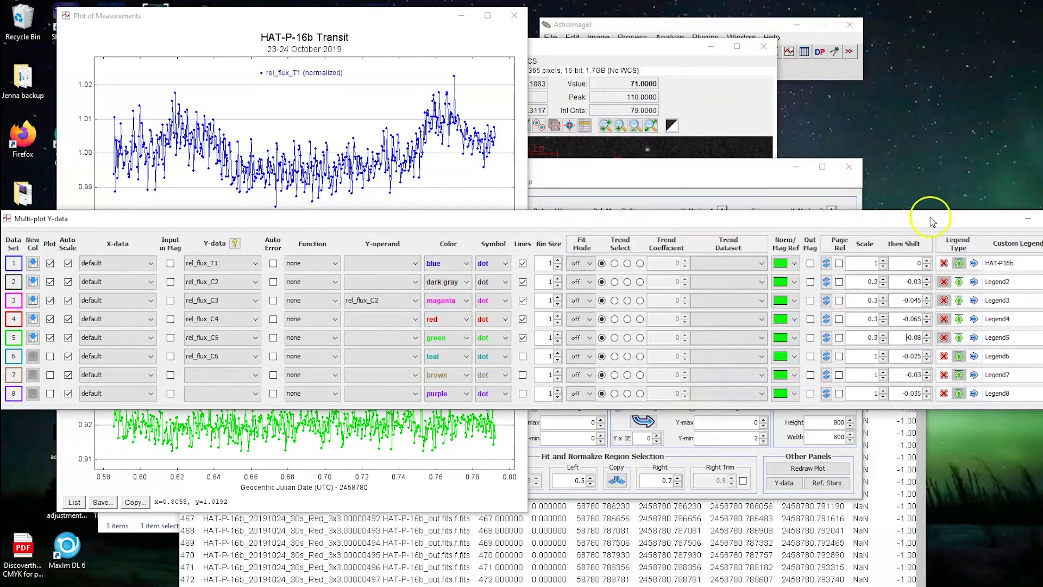
Move Y-data settings to the screen bottom and Main settings to the upper right.
{"action": "left_click", "coordinate": [634, 169]}
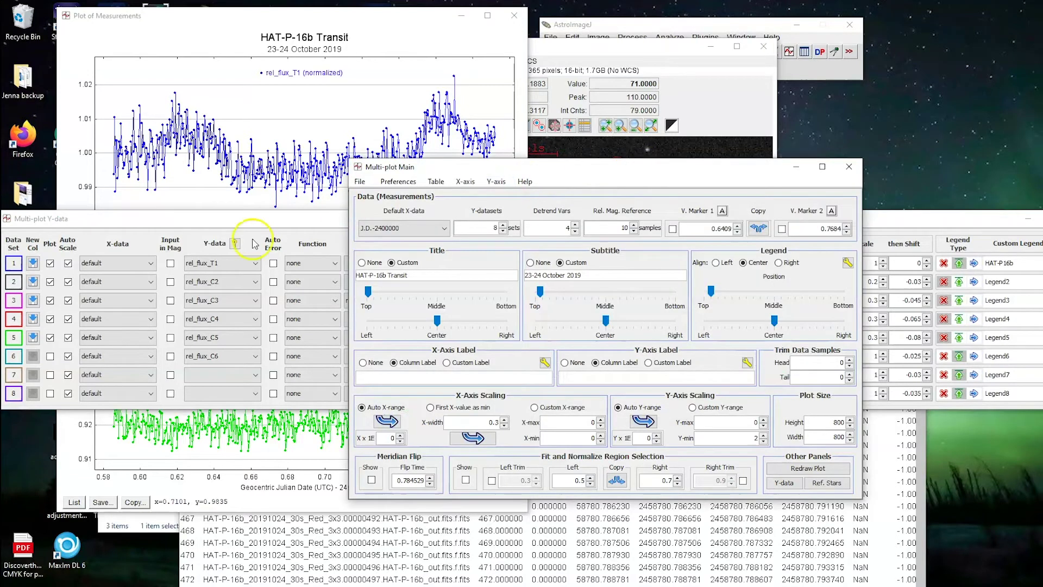
{"action": "left_click_drag", "start_coordinate": [267, 219], "coordinate": [266, 510]}
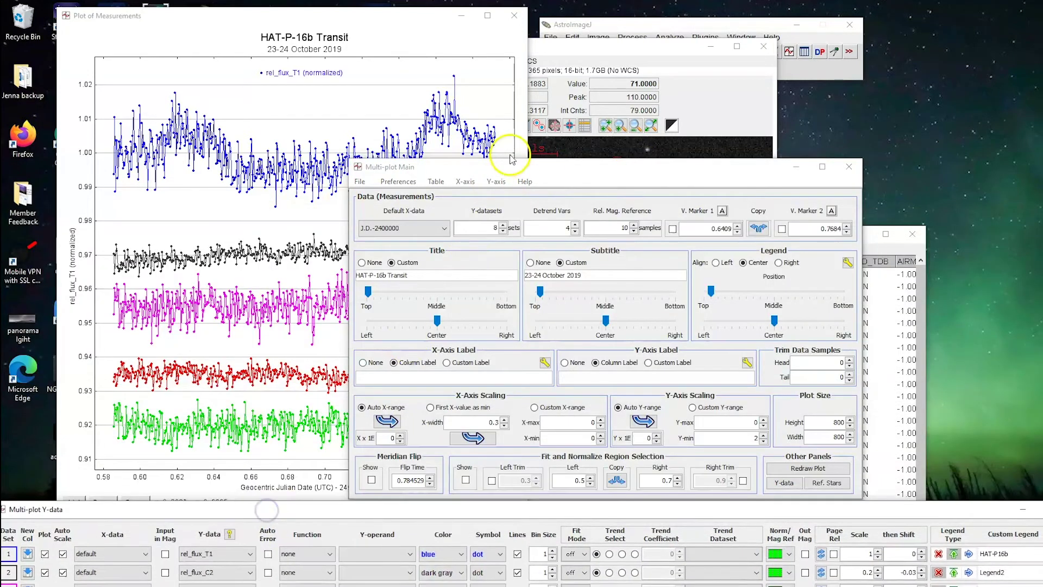
{"action": "left_click_drag", "start_coordinate": [513, 170], "coordinate": [690, 23]}
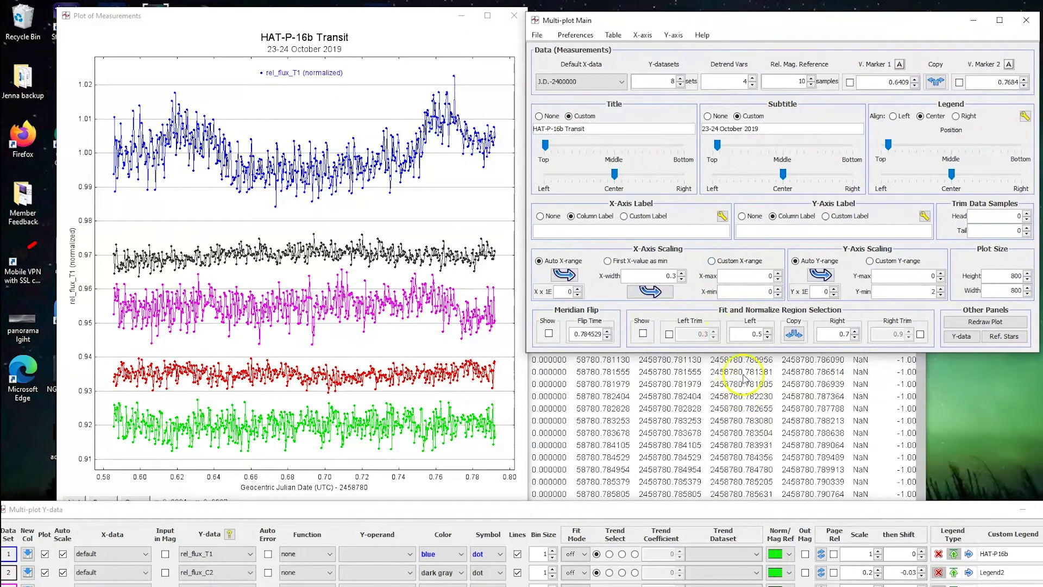
{"action": "left_click_drag", "start_coordinate": [933, 512], "coordinate": [923, 577]}
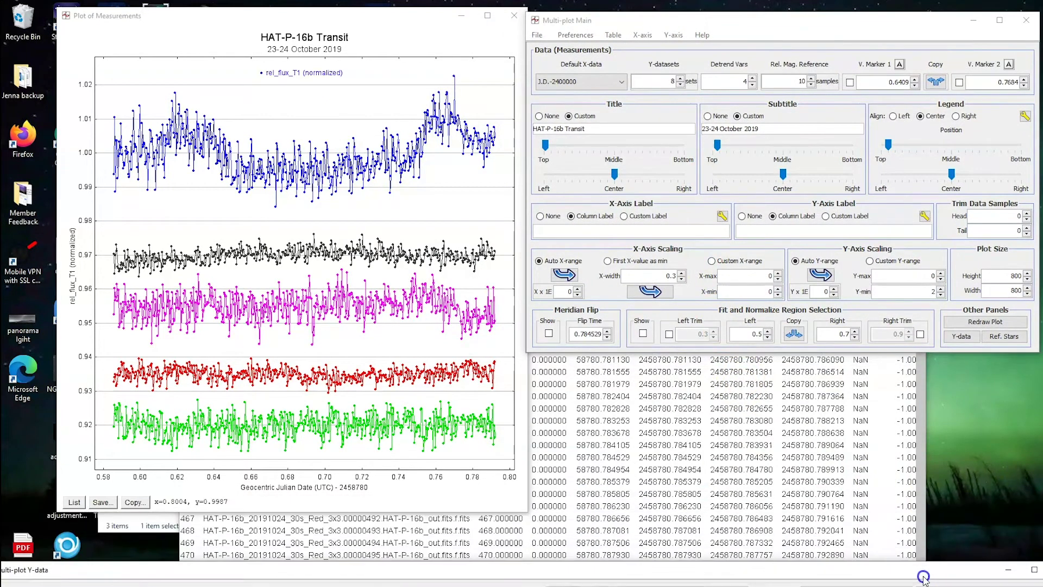
{"action": "left_click", "coordinate": [697, 22]}
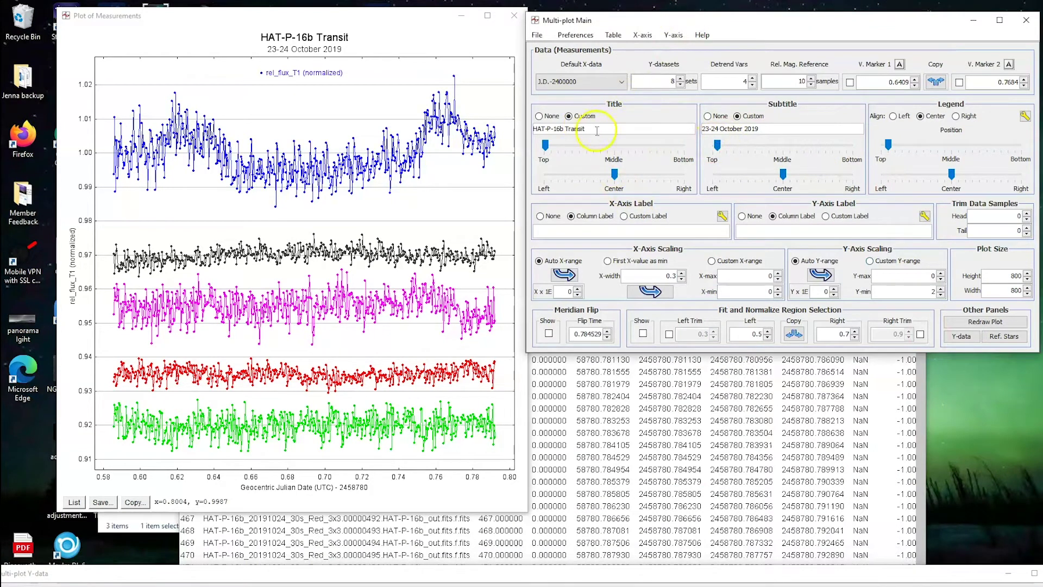
Toggle title and subtitle to None and back to Custom, keeping 'HAT-P-16b Transit' and '23-24 October 2019'.
{"action": "left_click_drag", "start_coordinate": [590, 129], "coordinate": [505, 129]}
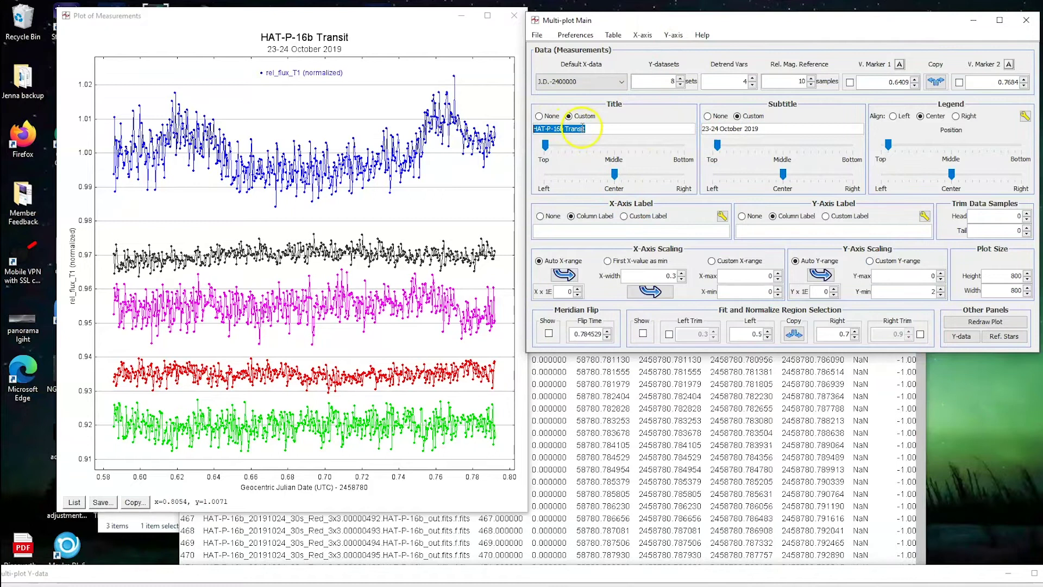
{"action": "left_click", "coordinate": [540, 117]}
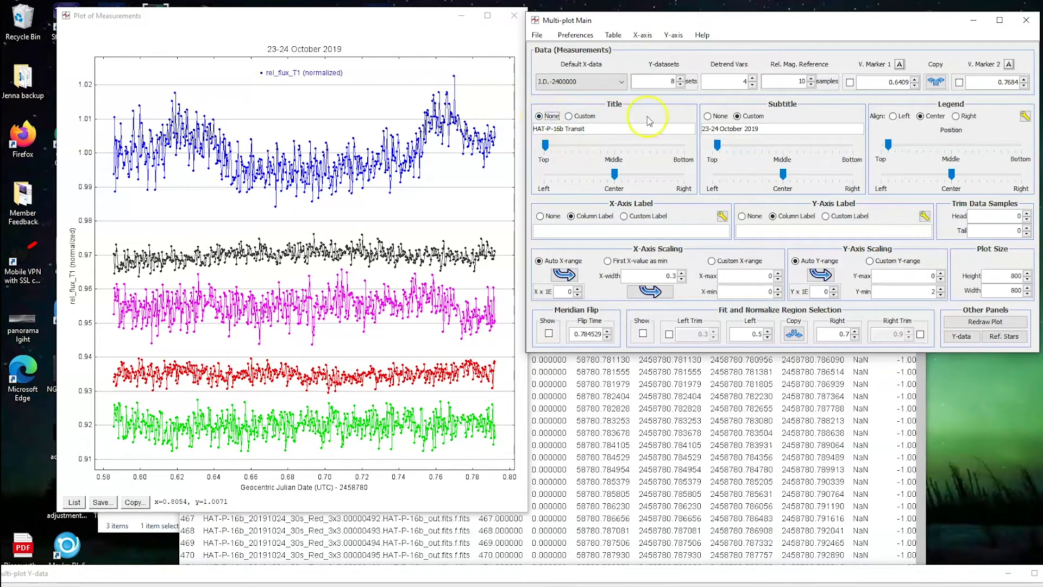
{"action": "left_click", "coordinate": [707, 116]}
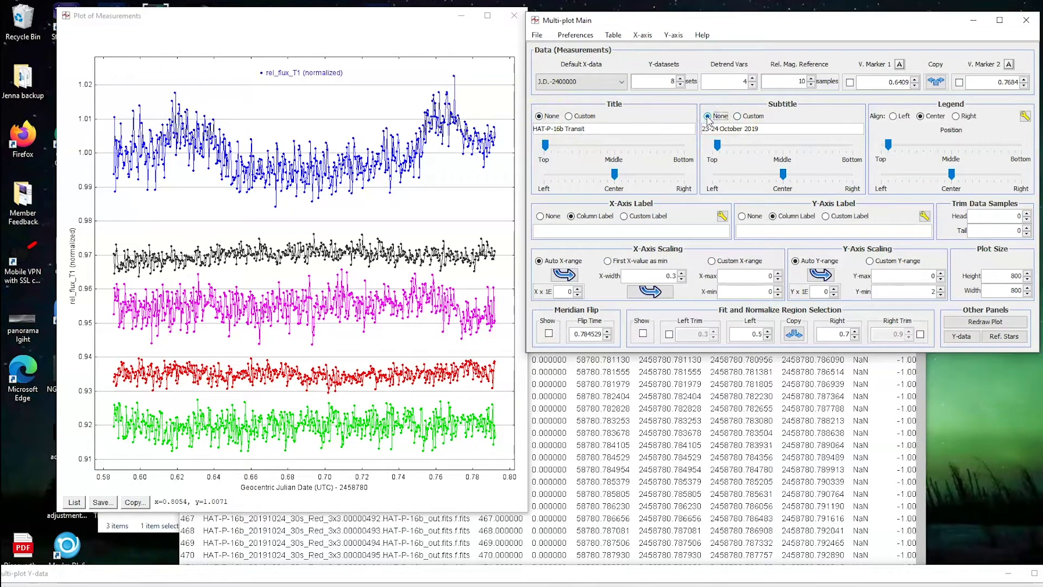
{"action": "left_click", "coordinate": [625, 116]}
{"action": "left_click", "coordinate": [737, 116]}
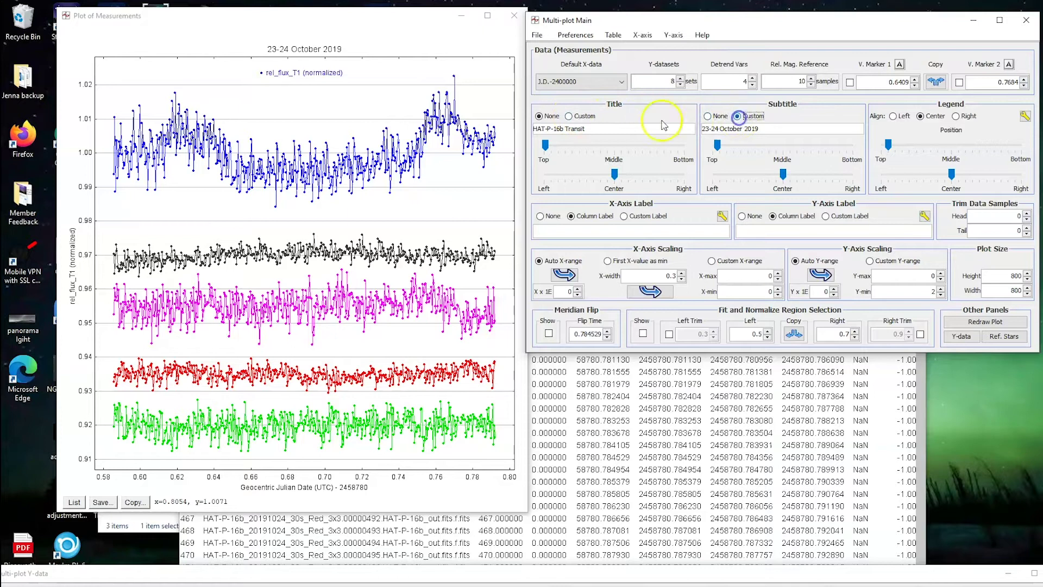
{"action": "left_click", "coordinate": [569, 116]}
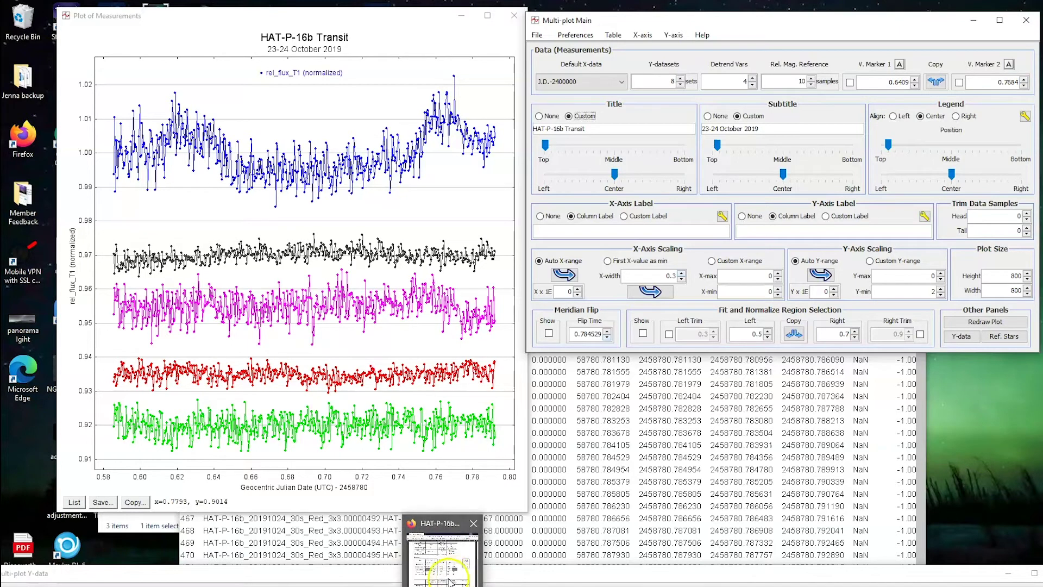
Bring up the HAT-P-16b hypothesis sheet PDF and inspect its UTC 8780 reference.
{"action": "left_click", "coordinate": [449, 577]}
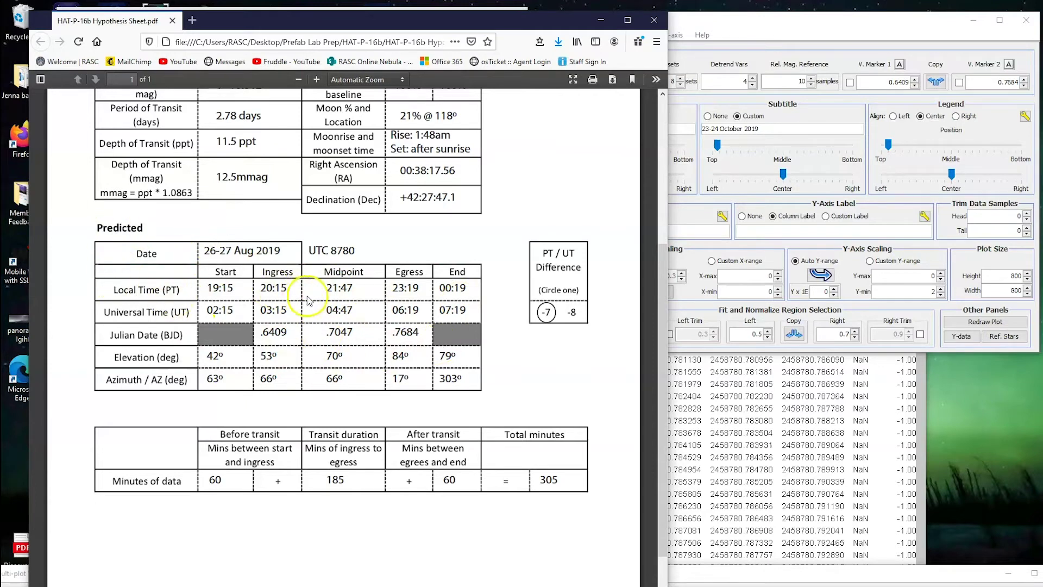
{"action": "left_click_drag", "start_coordinate": [343, 19], "coordinate": [845, 13]}
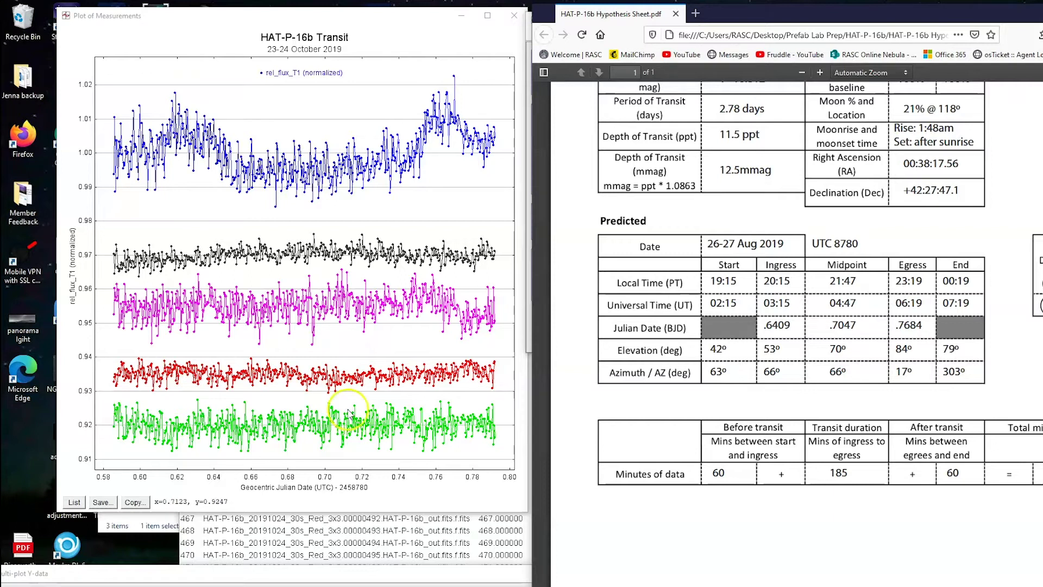
{"action": "left_click", "coordinate": [826, 243]}
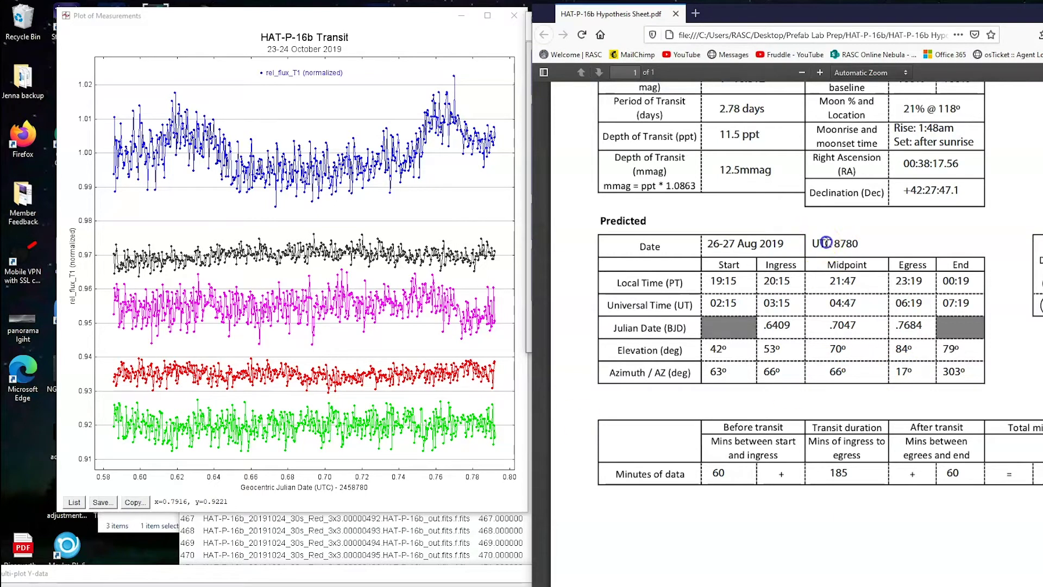
{"action": "triple_click", "coordinate": [826, 242]}
{"action": "left_click", "coordinate": [821, 240]}
Snap the PDF to the right half, then place it over the plot's side.
{"action": "left_click_drag", "start_coordinate": [874, 12], "coordinate": [491, 15]}
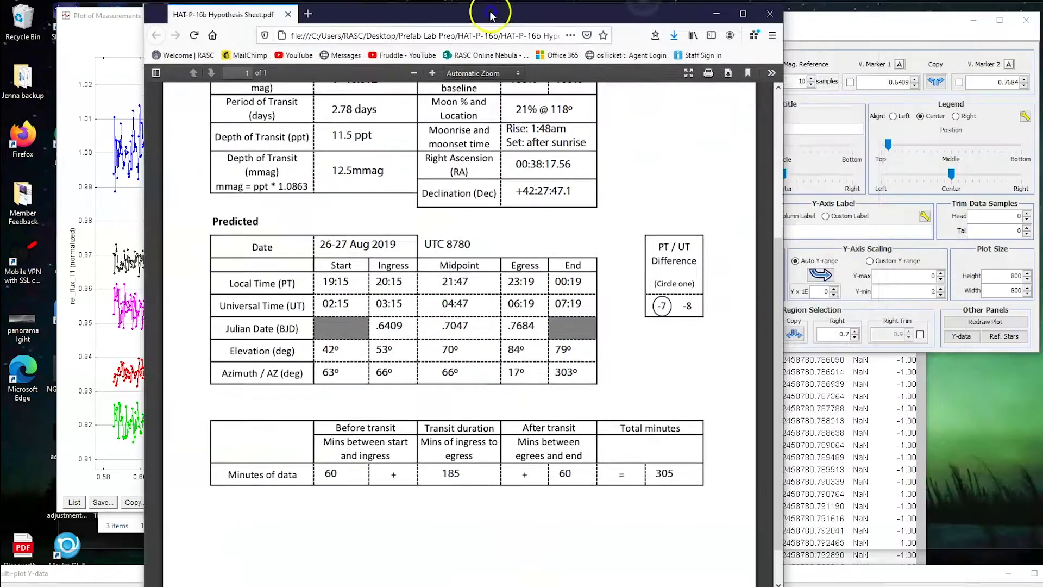
{"action": "key", "text": "super+Left"}
{"action": "key", "text": "super+Right"}
{"action": "key", "text": "super+Right"}
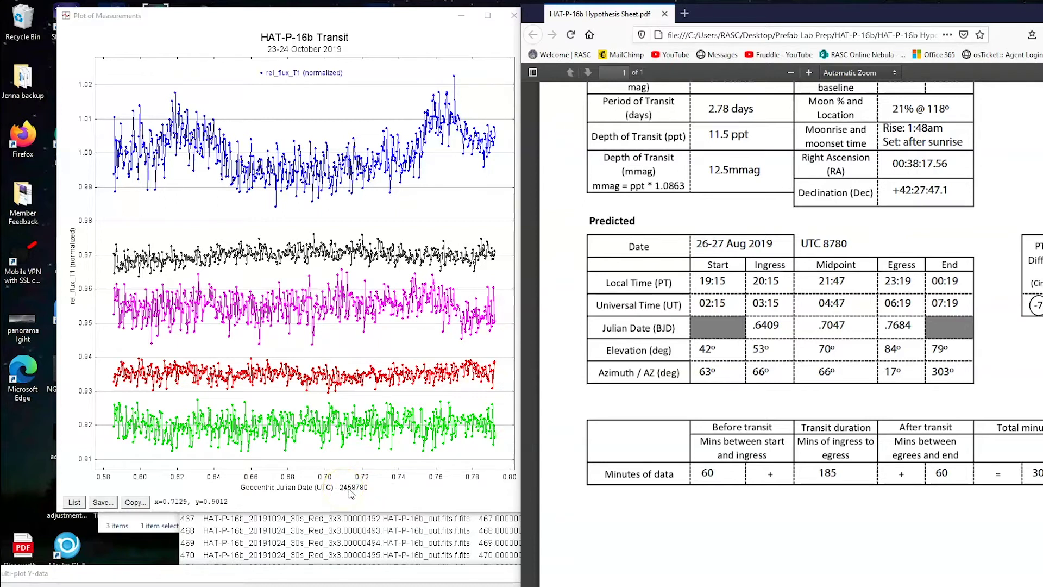
{"action": "left_click", "coordinate": [349, 492]}
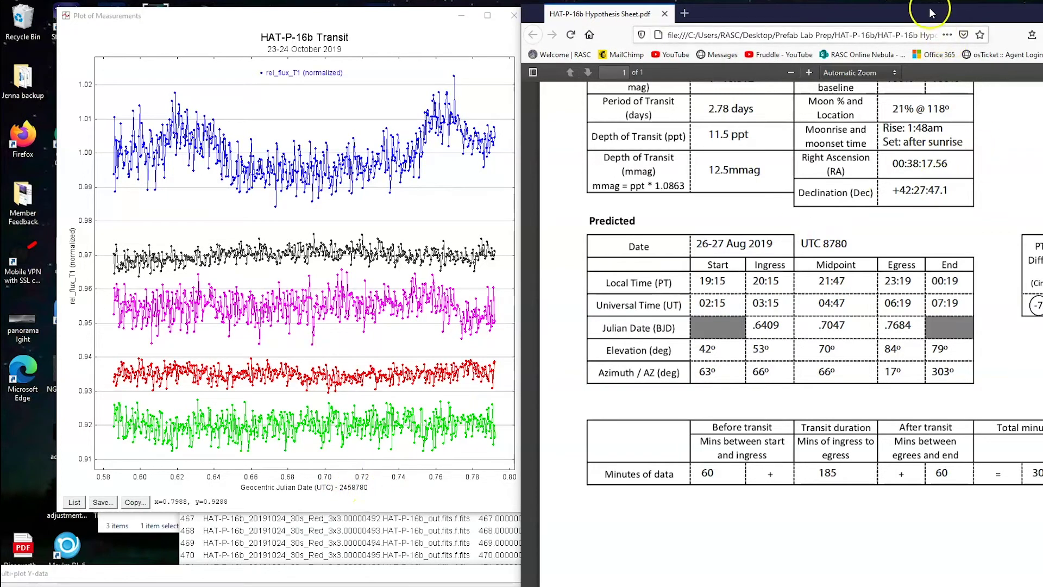
{"action": "left_click_drag", "start_coordinate": [931, 13], "coordinate": [413, 12]}
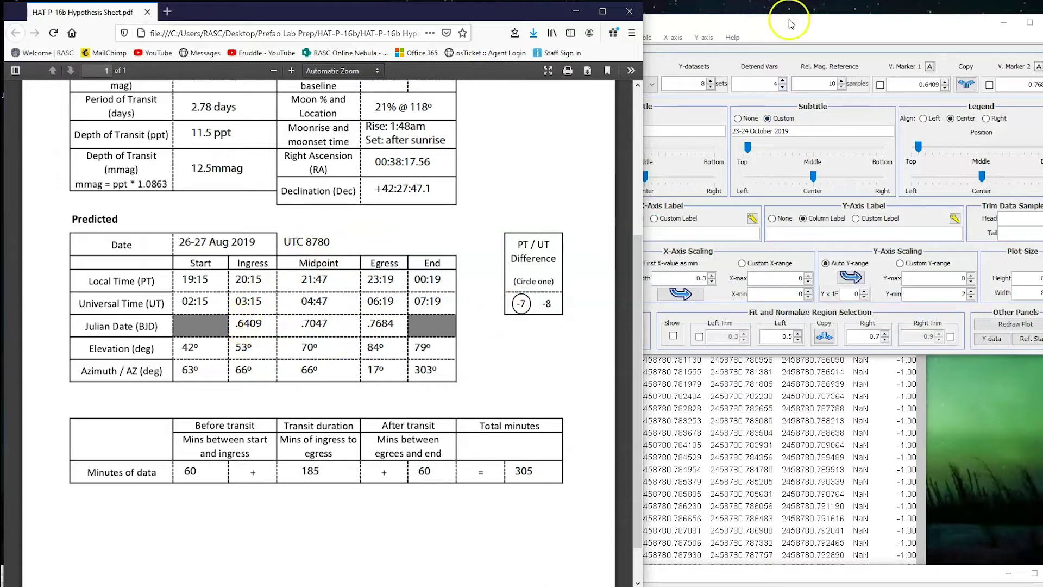
Confirm the vertical marker labels 'Predicted Ingress' and 'Predicted Egress'.
{"action": "left_click", "coordinate": [897, 22]}
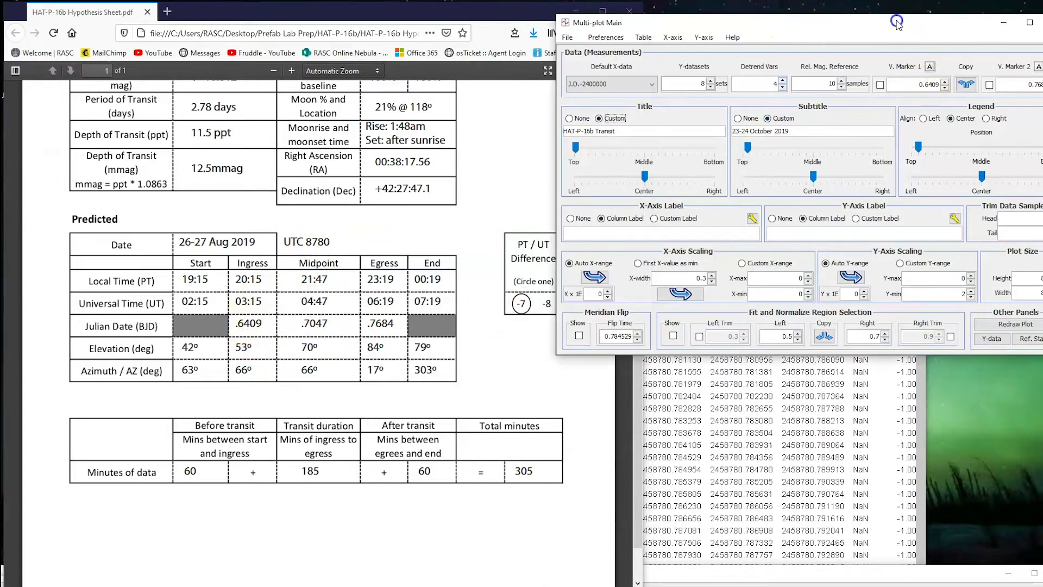
{"action": "left_click", "coordinate": [931, 68]}
{"action": "double_click", "coordinate": [864, 176]}
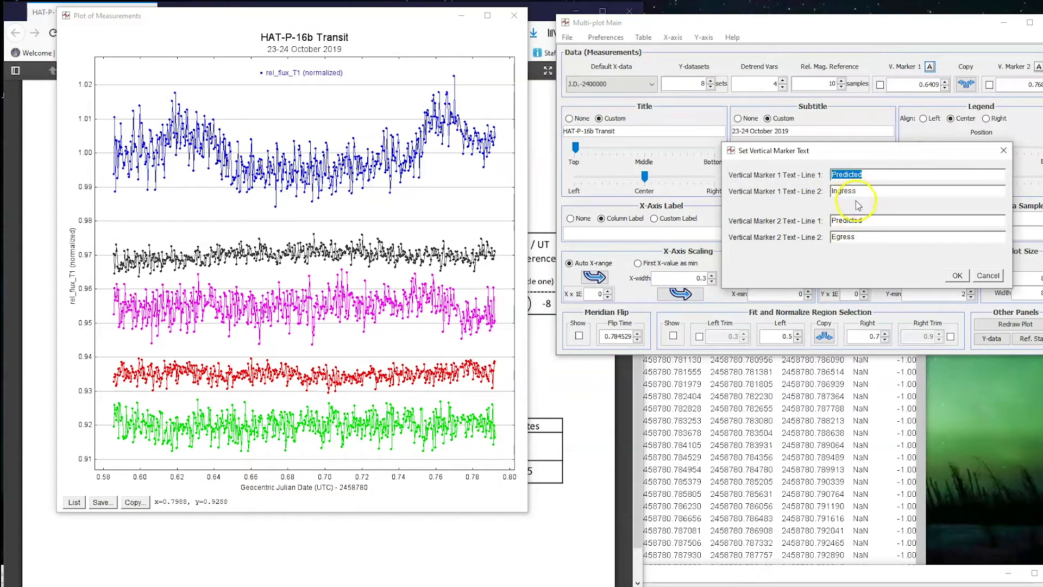
{"action": "left_click", "coordinate": [957, 276]}
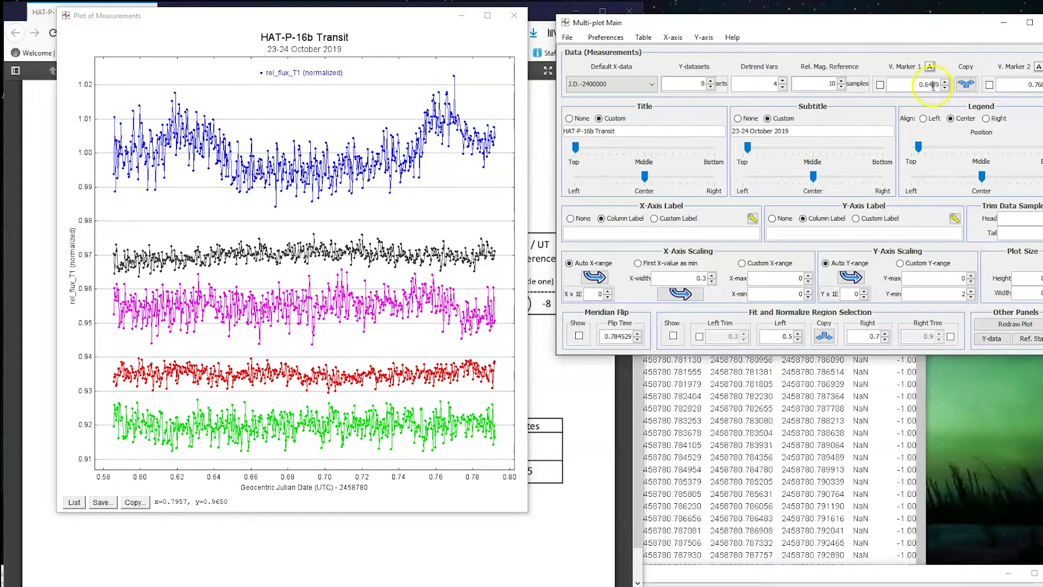
Enable V. Marker 1 and 2 to show ingress 0.6409 and egress 0.7684 lines.
{"action": "left_click", "coordinate": [462, 16]}
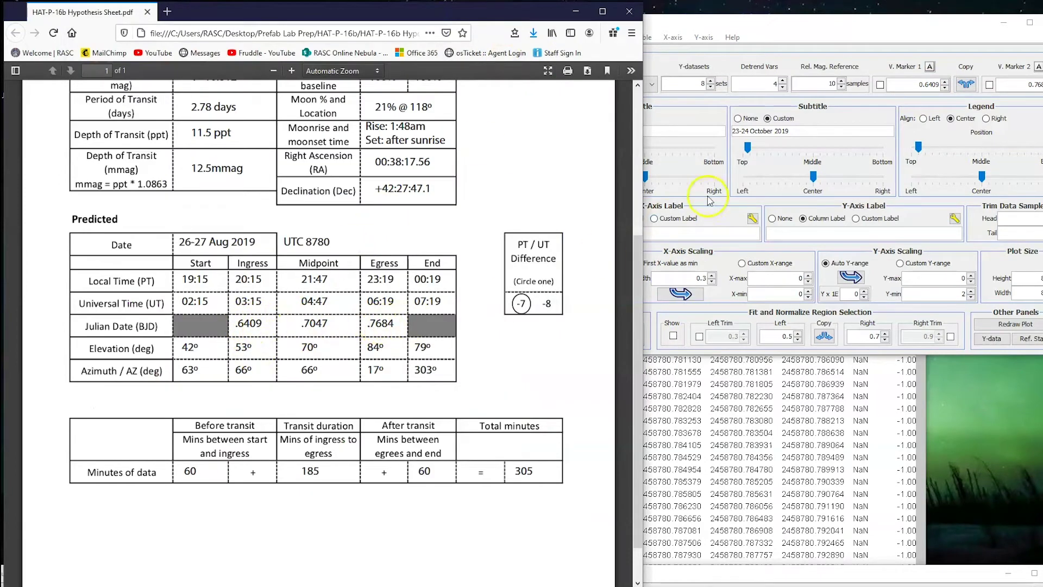
{"action": "left_click", "coordinate": [1016, 85]}
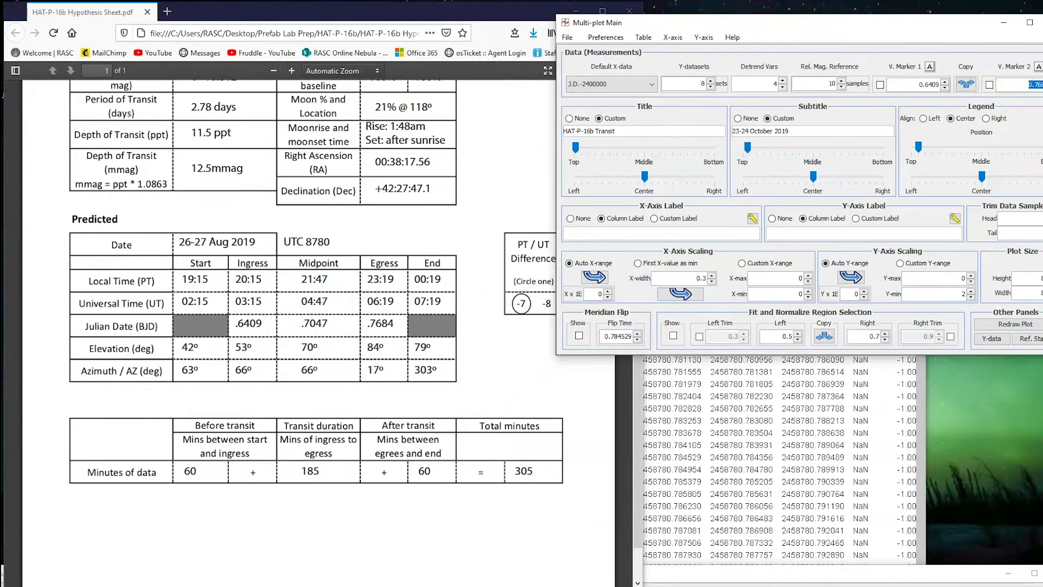
{"action": "left_click", "coordinate": [880, 85]}
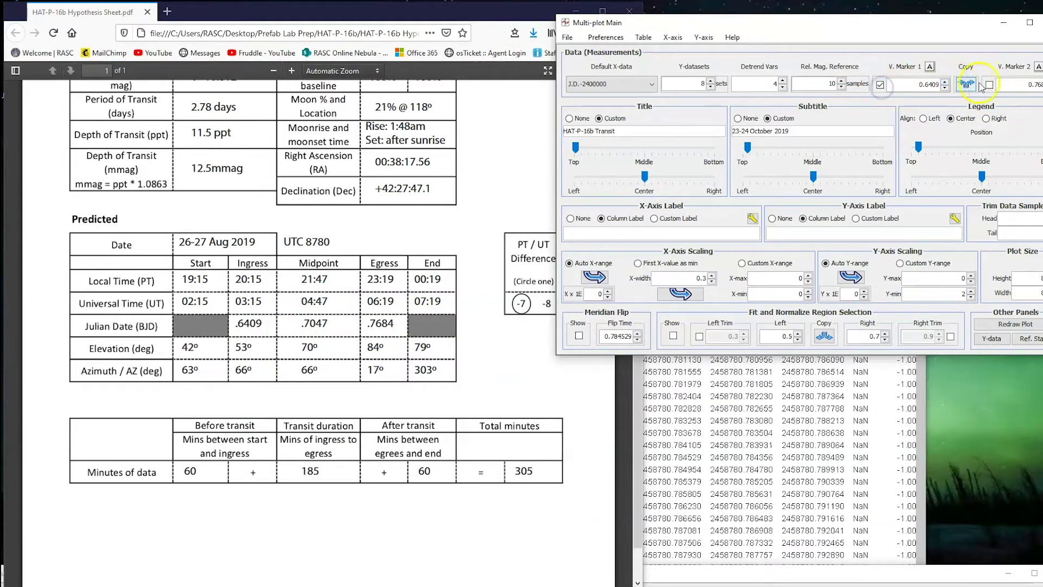
{"action": "left_click", "coordinate": [989, 85]}
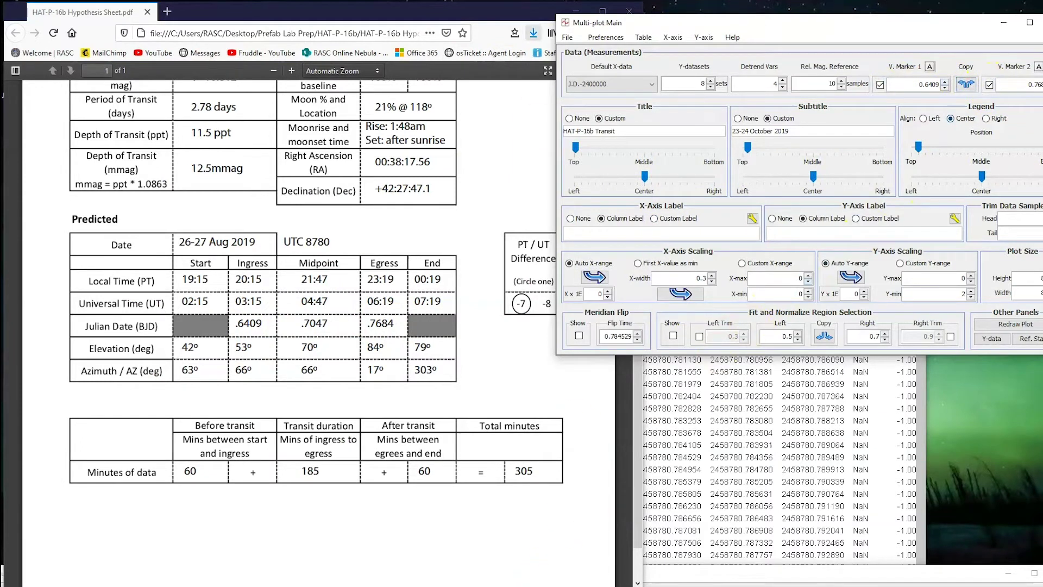
{"action": "left_click", "coordinate": [576, 11]}
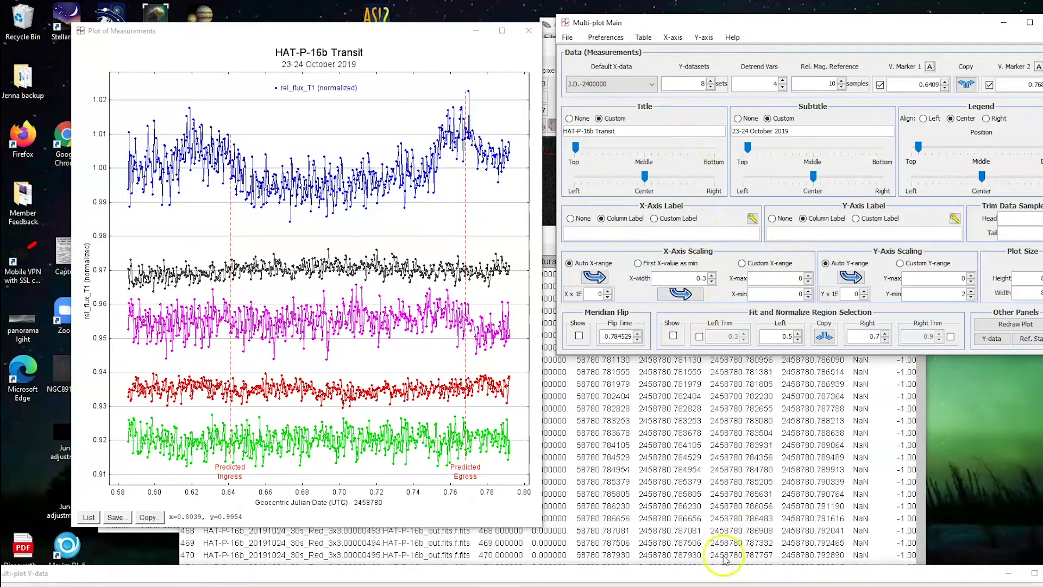
Set row 1's Fit Mode to transit fit for rel_flux_T1.
{"action": "left_click_drag", "start_coordinate": [715, 577], "coordinate": [722, 249]}
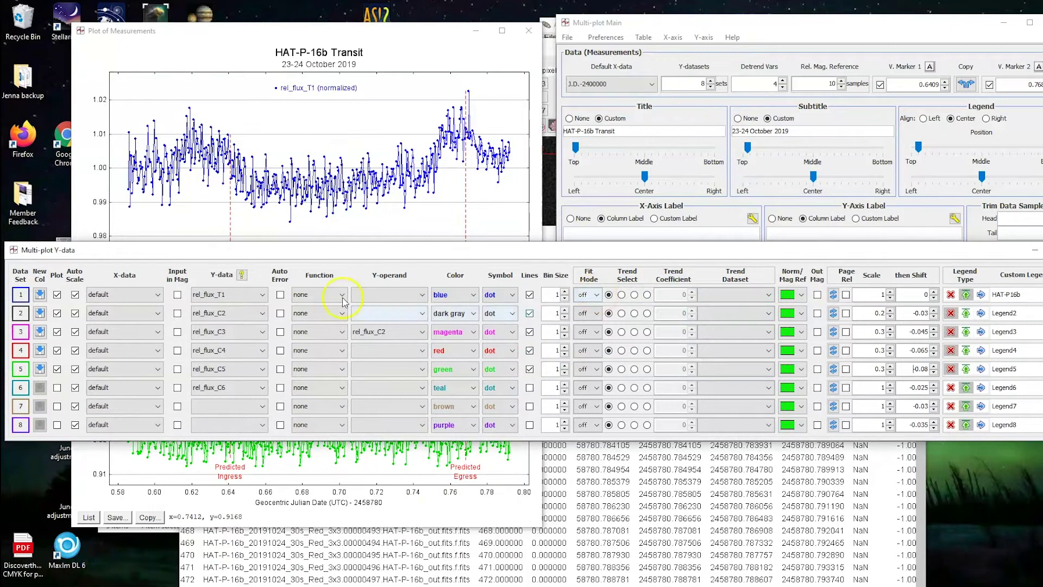
{"action": "left_click", "coordinate": [596, 295]}
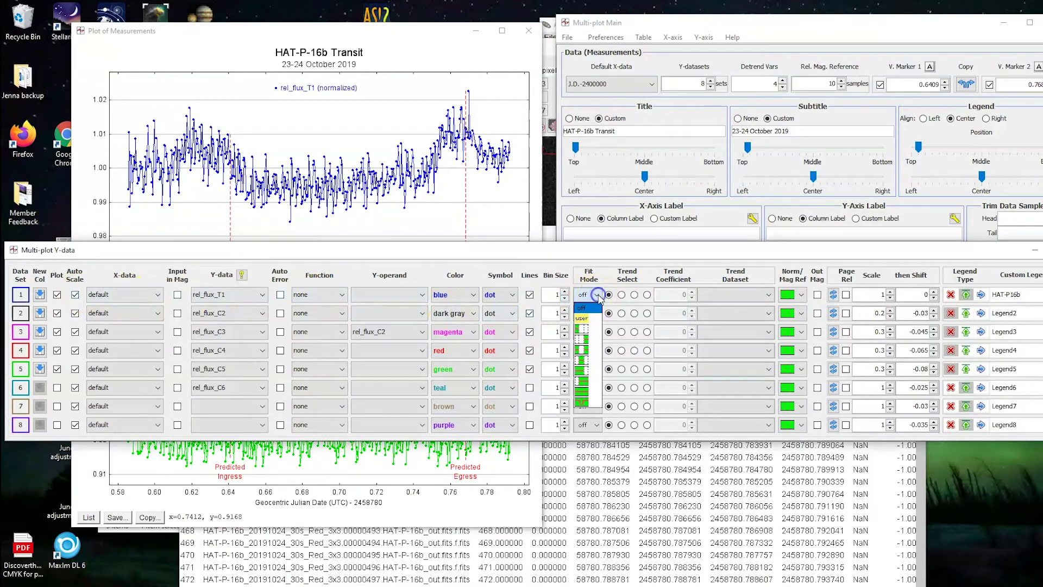
{"action": "left_click", "coordinate": [589, 403]}
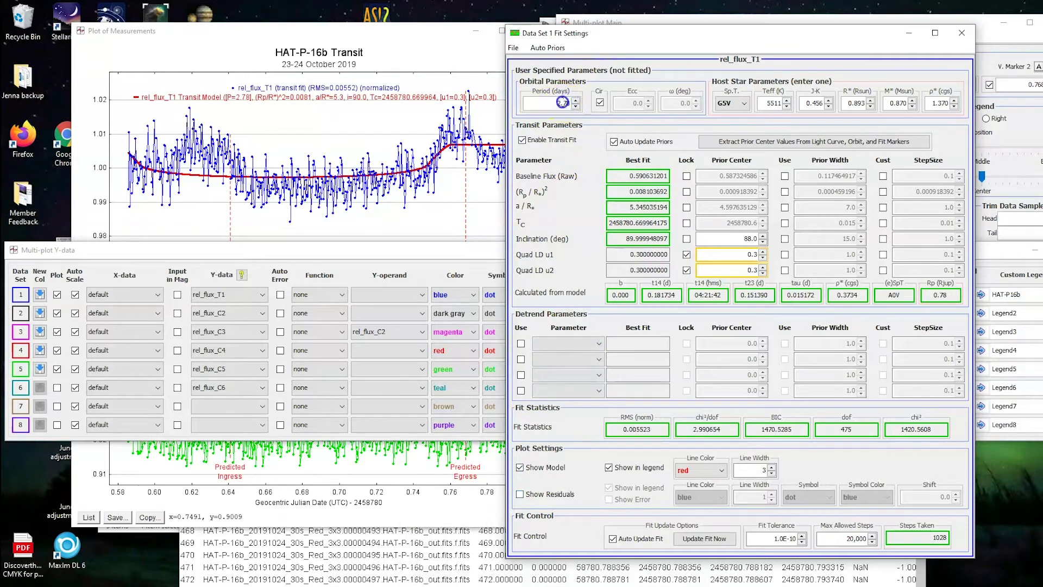
Compare the fit's 2.78-day orbital period against the hypothesis sheet.
{"action": "left_click_drag", "start_coordinate": [545, 103], "coordinate": [570, 102]}
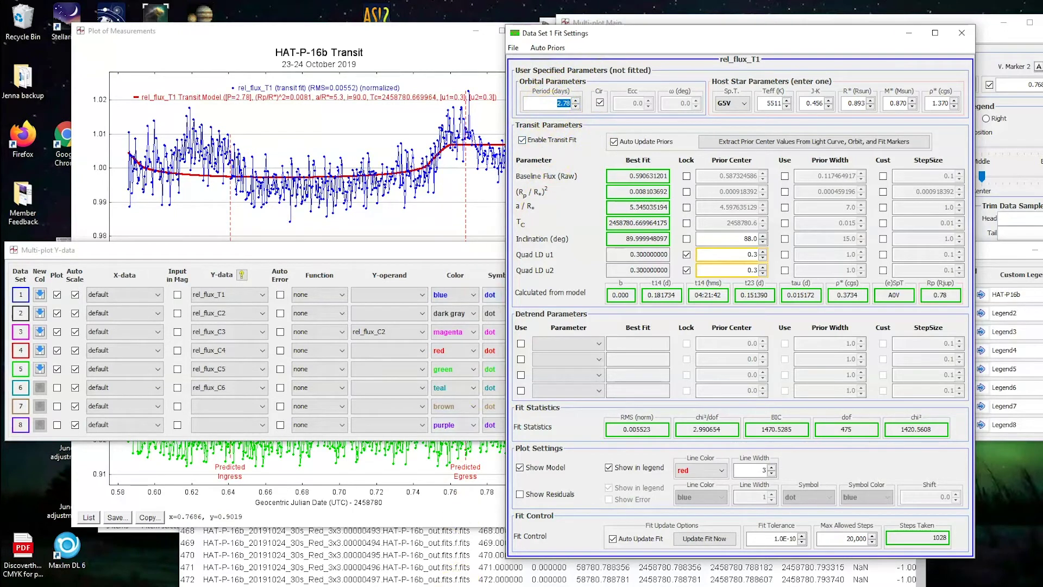
{"action": "left_click", "coordinate": [441, 562]}
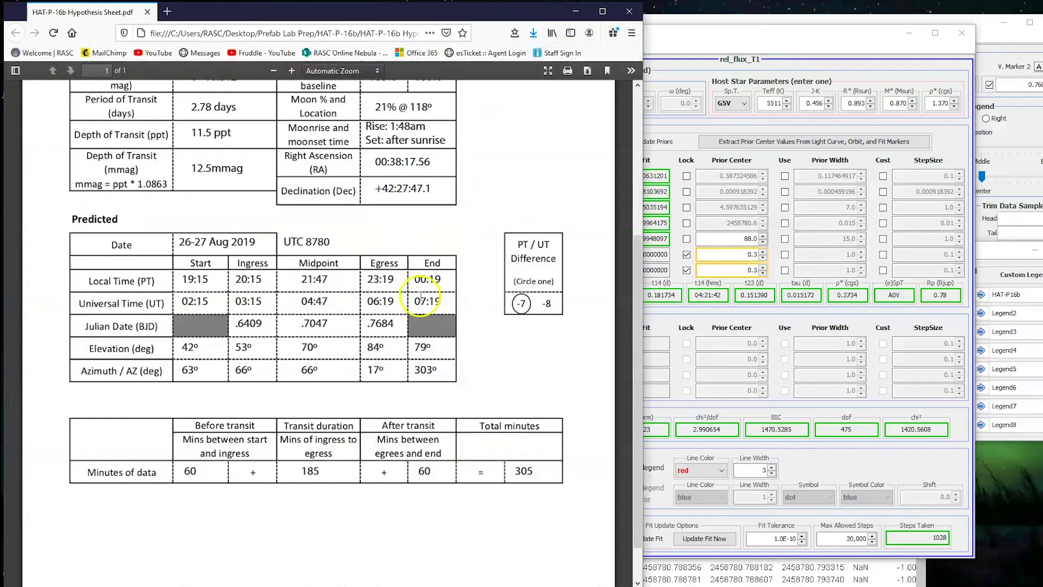
{"action": "scroll", "coordinate": [421, 296], "scroll_direction": "up", "scroll_amount": 4}
{"action": "scroll", "coordinate": [315, 274], "scroll_direction": "down", "scroll_amount": 1}
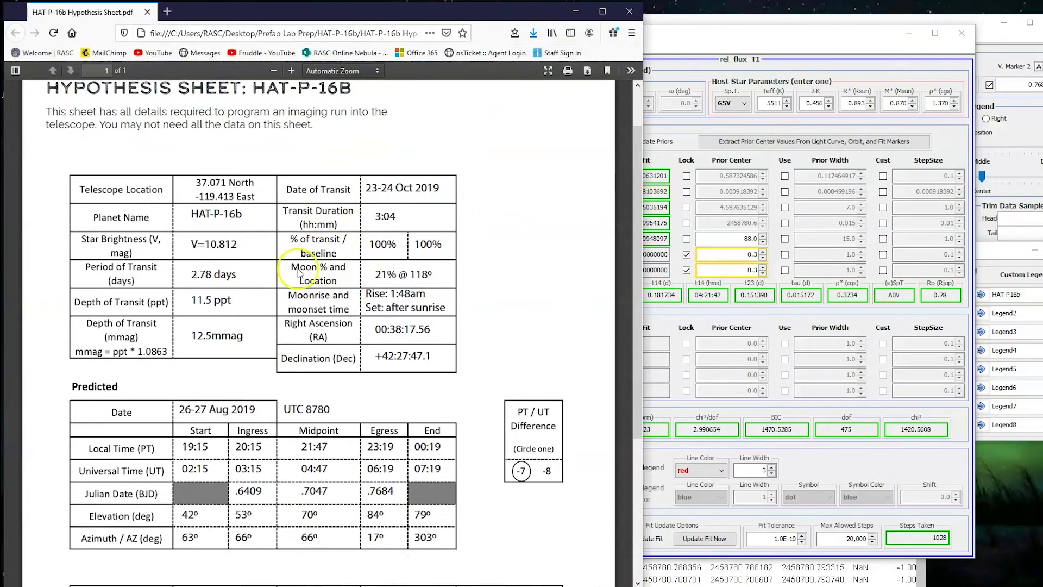
{"action": "left_click", "coordinate": [215, 272]}
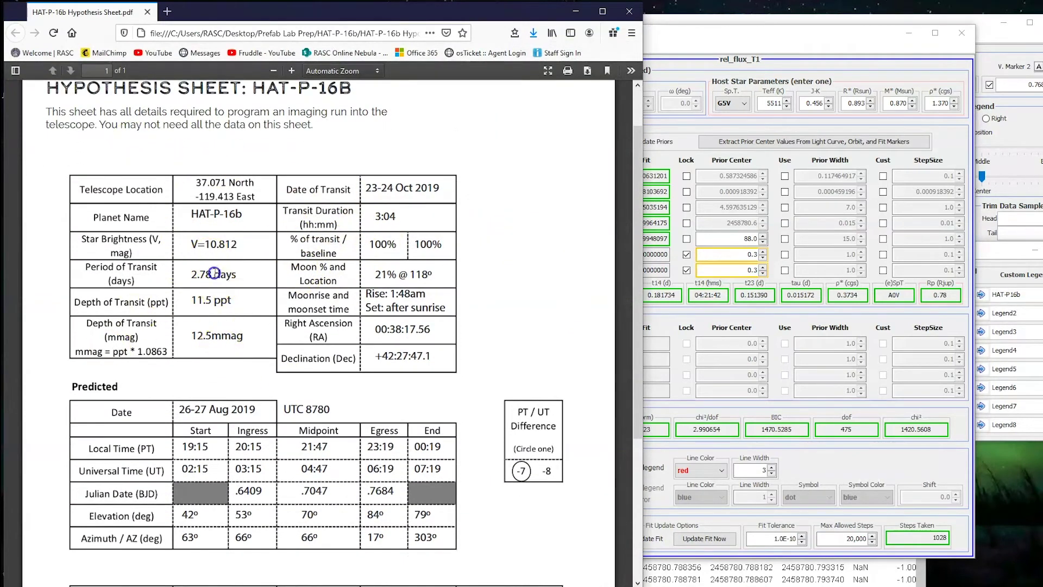
Keep Quad LD u2 locked at 0.3, hide the PDF, and close Data Set 1 Fit Settings.
{"action": "left_click", "coordinate": [733, 34]}
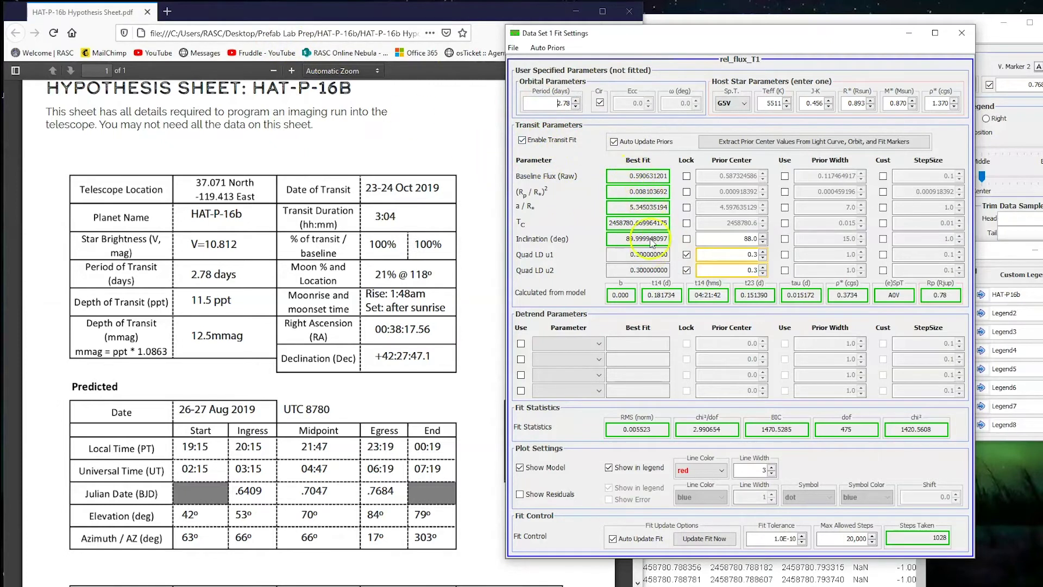
{"action": "left_click", "coordinate": [686, 270]}
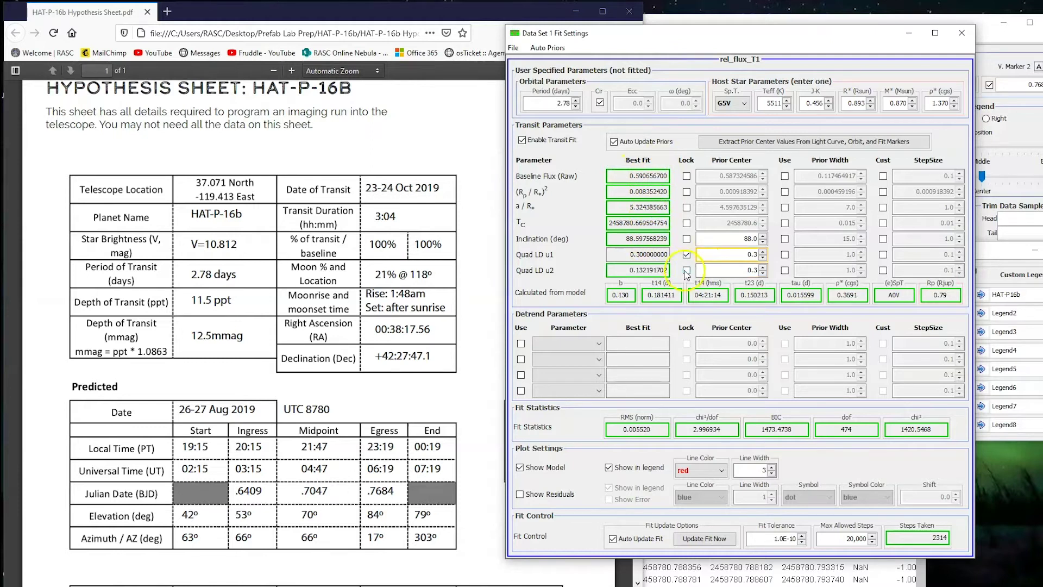
{"action": "left_click", "coordinate": [687, 270]}
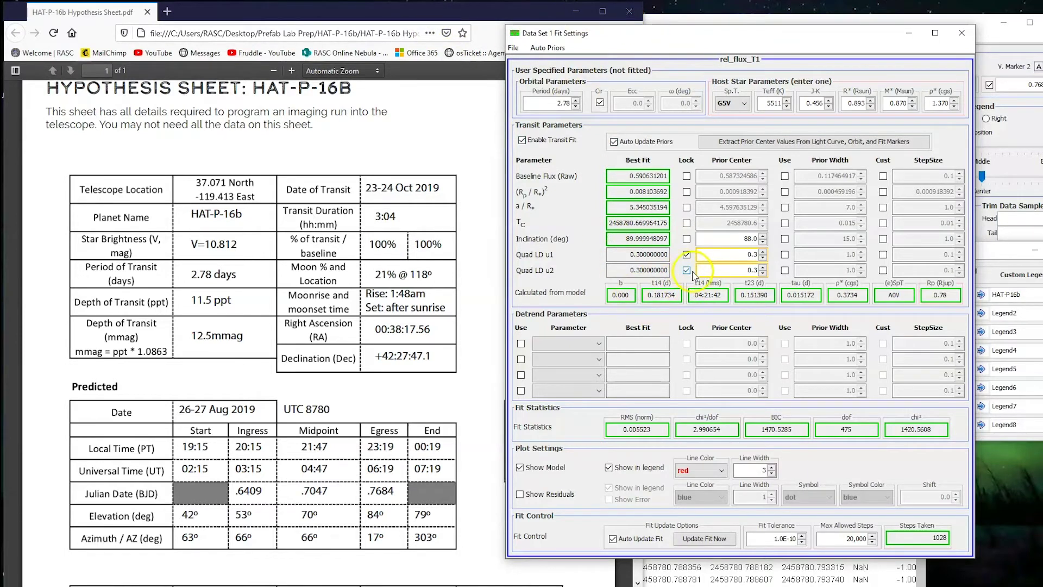
{"action": "left_click", "coordinate": [576, 11]}
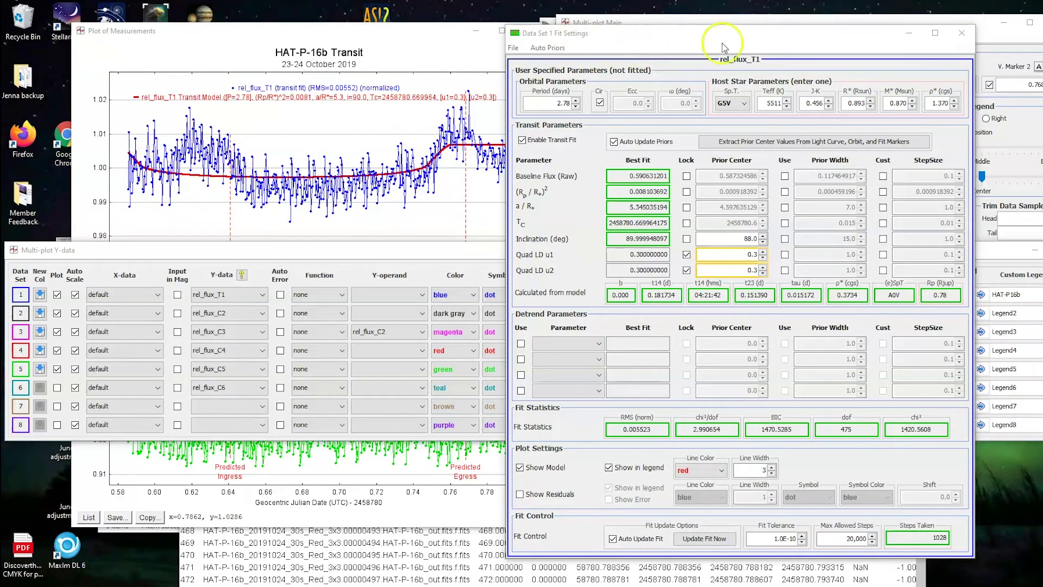
{"action": "left_click", "coordinate": [961, 35]}
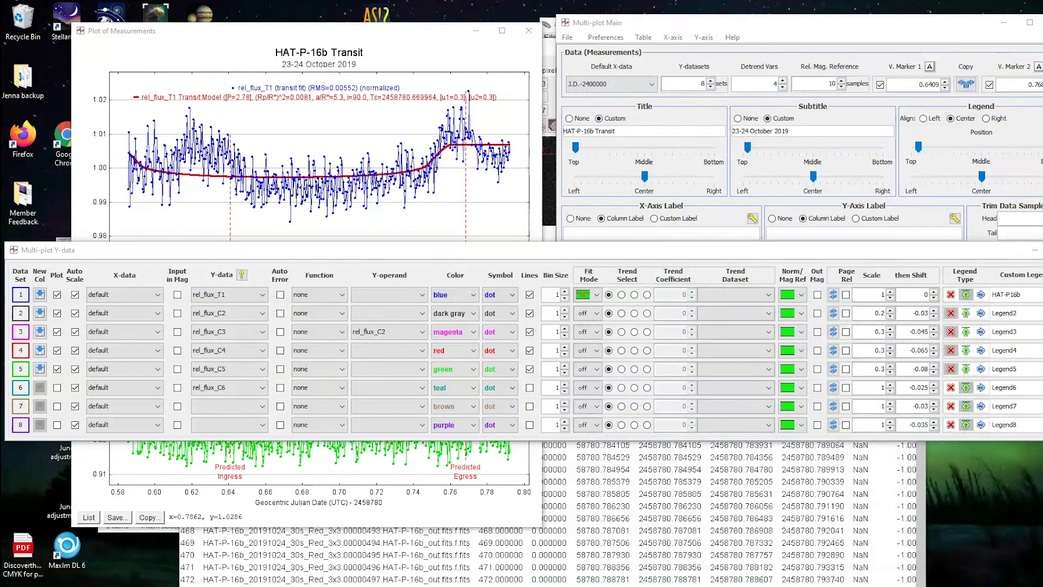
Close the measurements plot and table, then zoom and pan the star field.
{"action": "left_click", "coordinate": [1034, 250]}
{"action": "left_click", "coordinate": [1004, 23]}
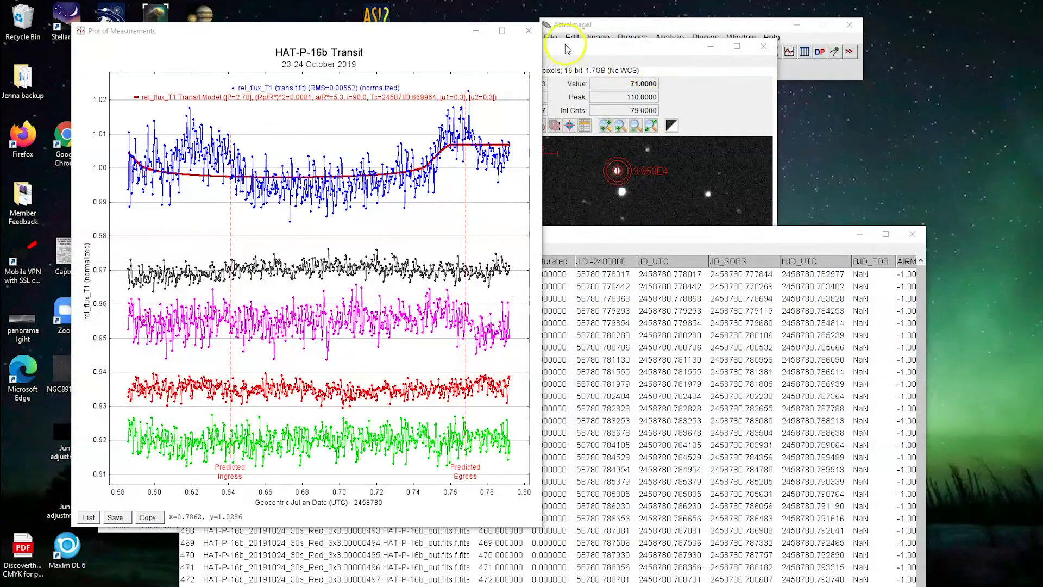
{"action": "left_click", "coordinate": [526, 30]}
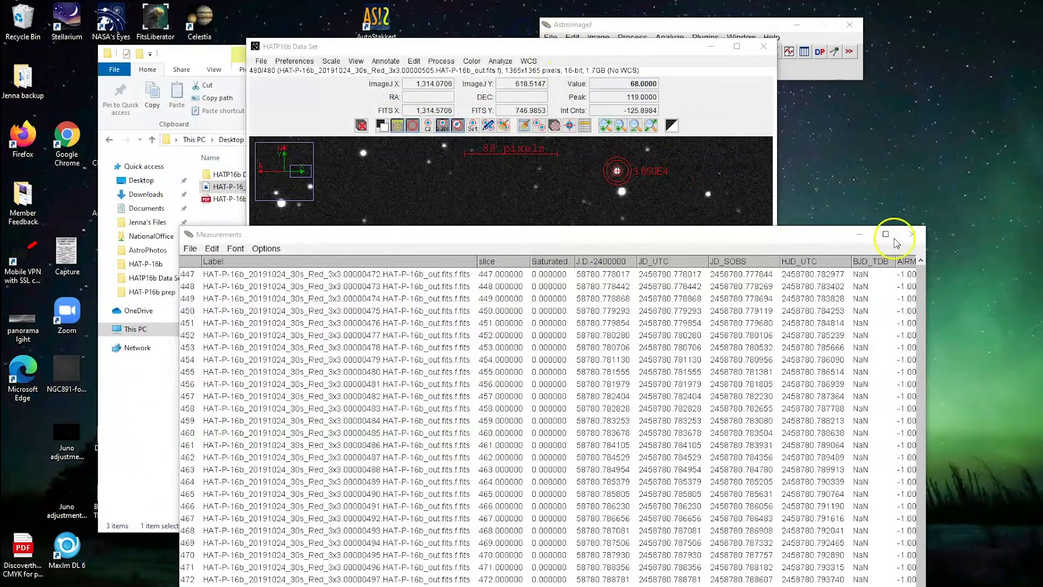
{"action": "left_click", "coordinate": [913, 234]}
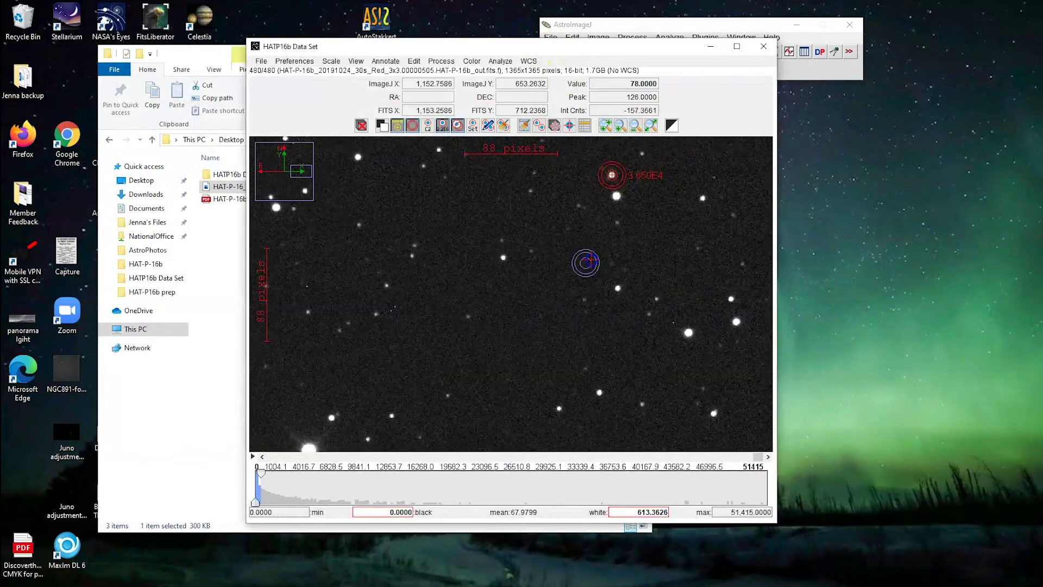
{"action": "scroll", "coordinate": [590, 261], "scroll_direction": "down", "scroll_amount": 2}
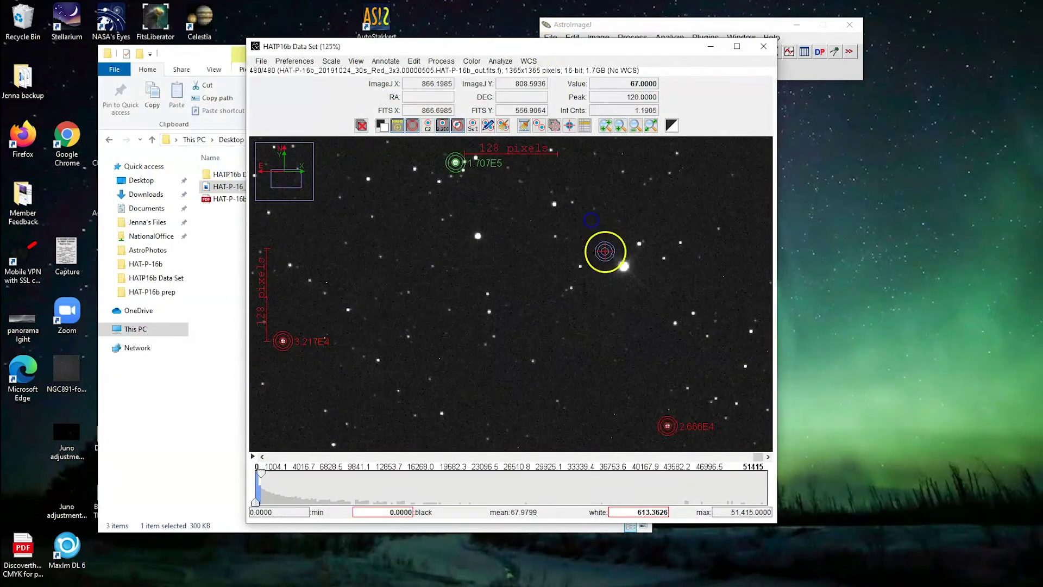
{"action": "scroll", "coordinate": [465, 233], "scroll_direction": "up", "scroll_amount": 6}
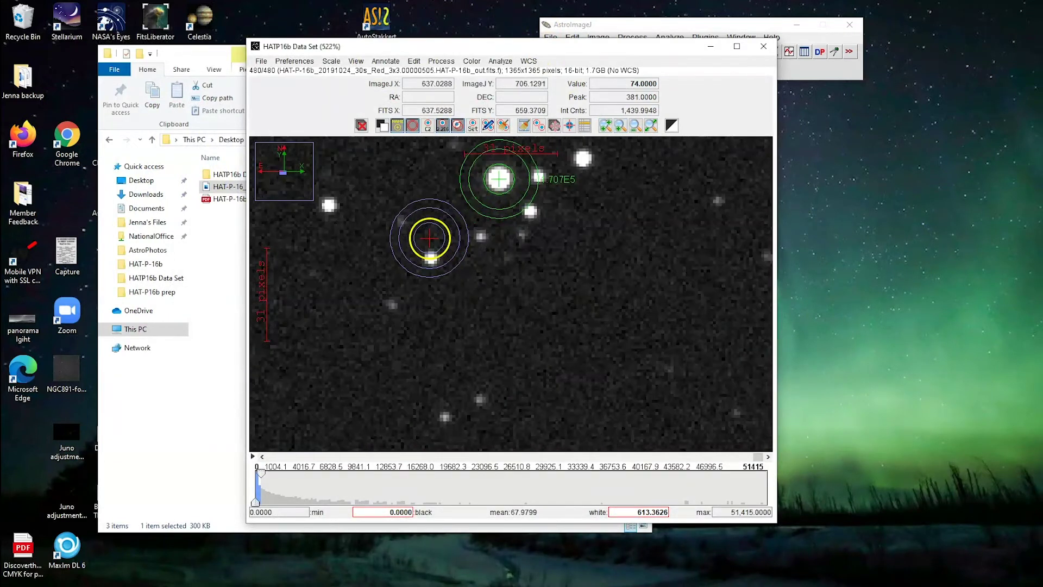
{"action": "left_click_drag", "start_coordinate": [429, 238], "coordinate": [436, 302]}
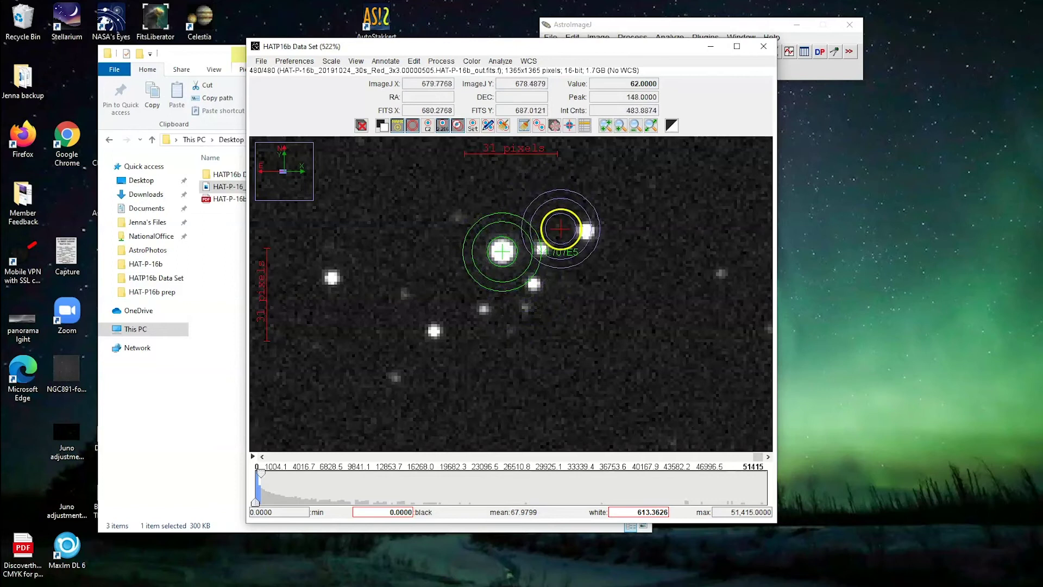
Clear old apertures, enlarge the outer annulus radius, and place the target aperture.
{"action": "left_click", "coordinate": [503, 125]}
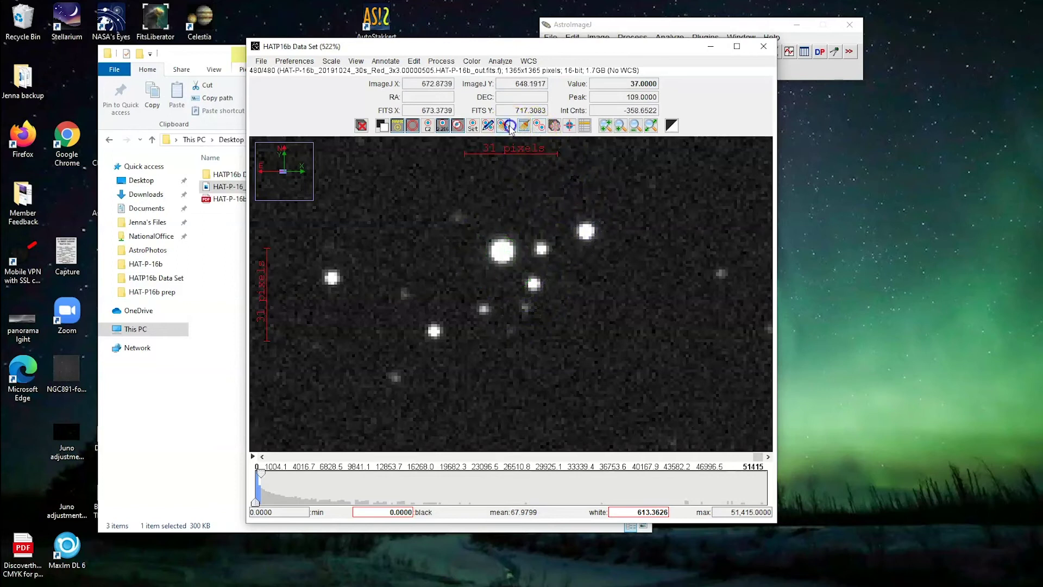
{"action": "left_click", "coordinate": [539, 126]}
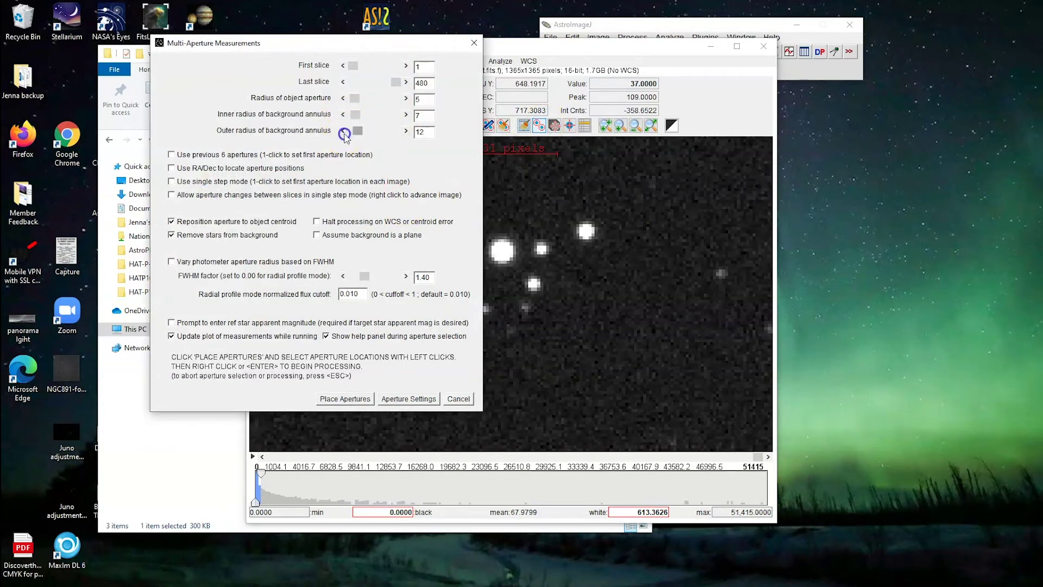
{"action": "left_click", "coordinate": [406, 131]}
{"action": "left_click", "coordinate": [347, 399]}
{"action": "left_click", "coordinate": [502, 252]}
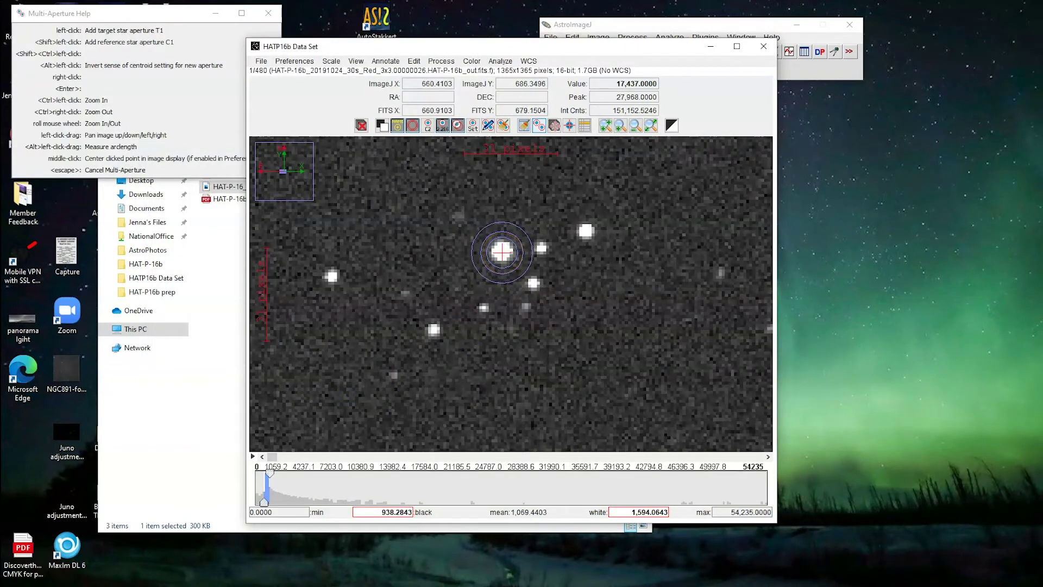
{"action": "left_click", "coordinate": [502, 251]}
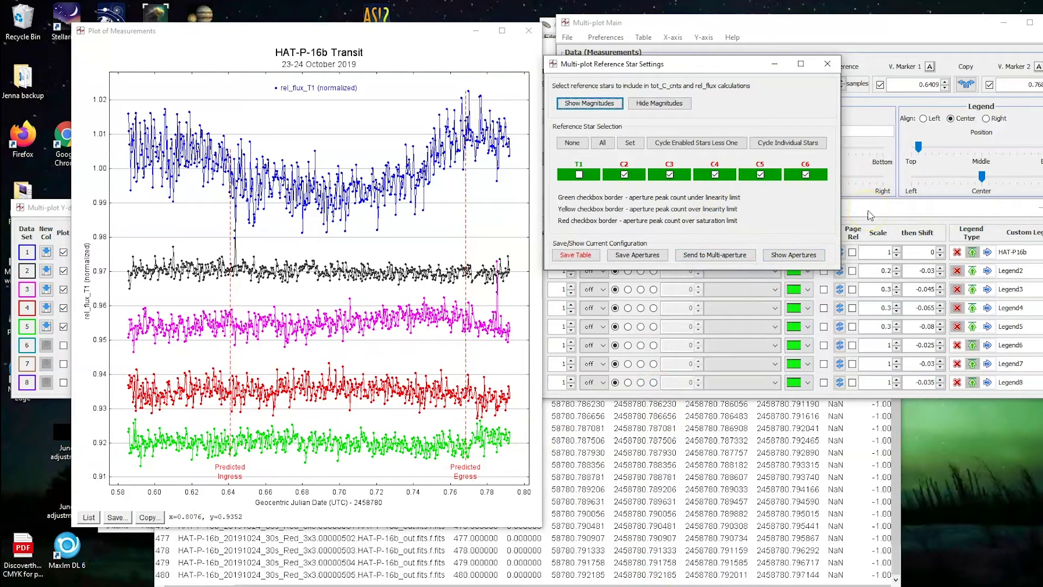
Turn on transit fitting for data set 1 and view the light curve.
{"action": "left_click", "coordinate": [868, 211]}
{"action": "left_click", "coordinate": [601, 253]}
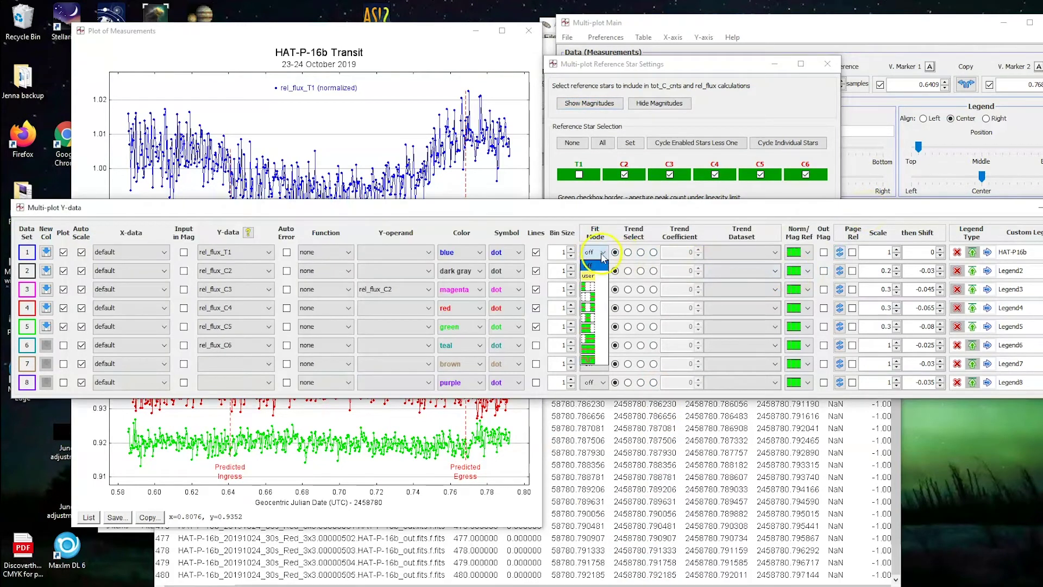
{"action": "left_click", "coordinate": [595, 362]}
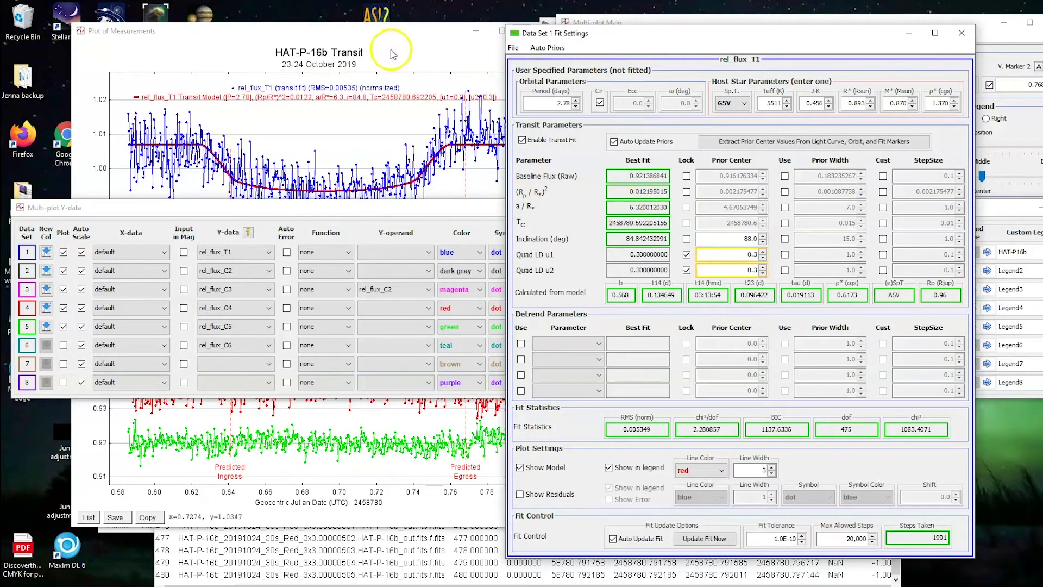
{"action": "left_click", "coordinate": [403, 36]}
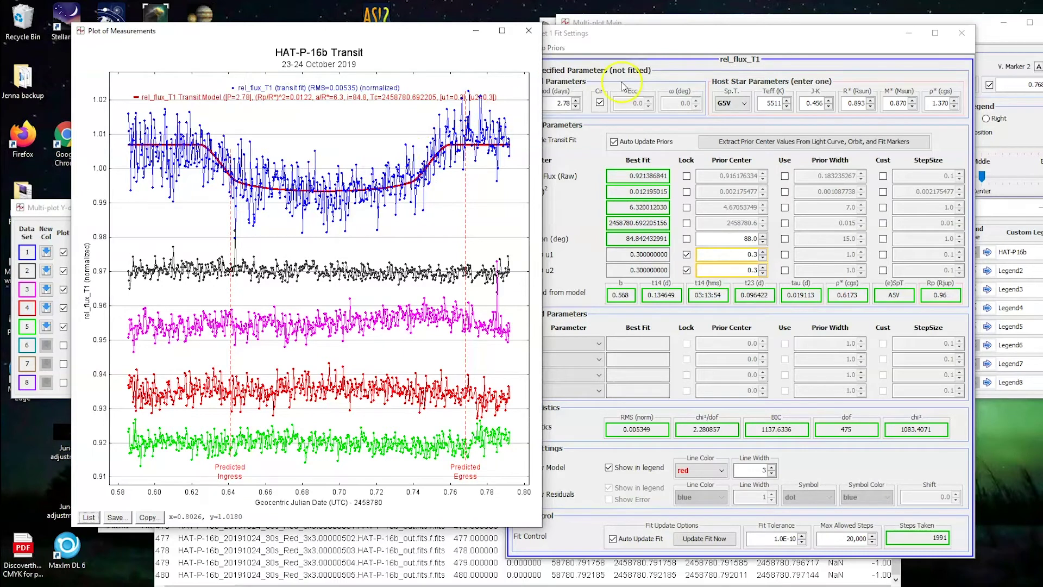
Unlock Quad LD u2 so it is fitted freely to about 0.24.
{"action": "left_click", "coordinate": [670, 46]}
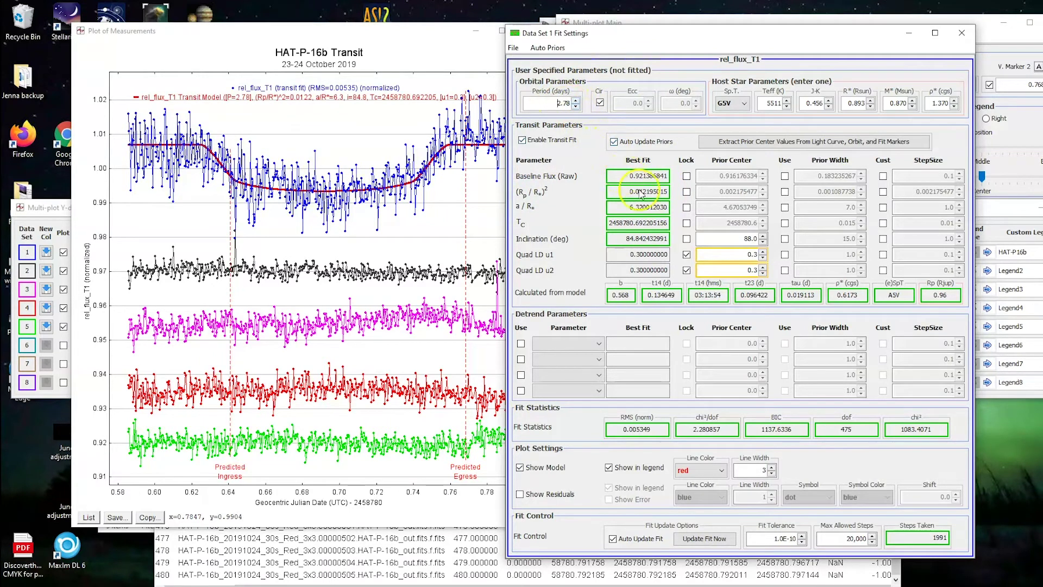
{"action": "left_click", "coordinate": [686, 270]}
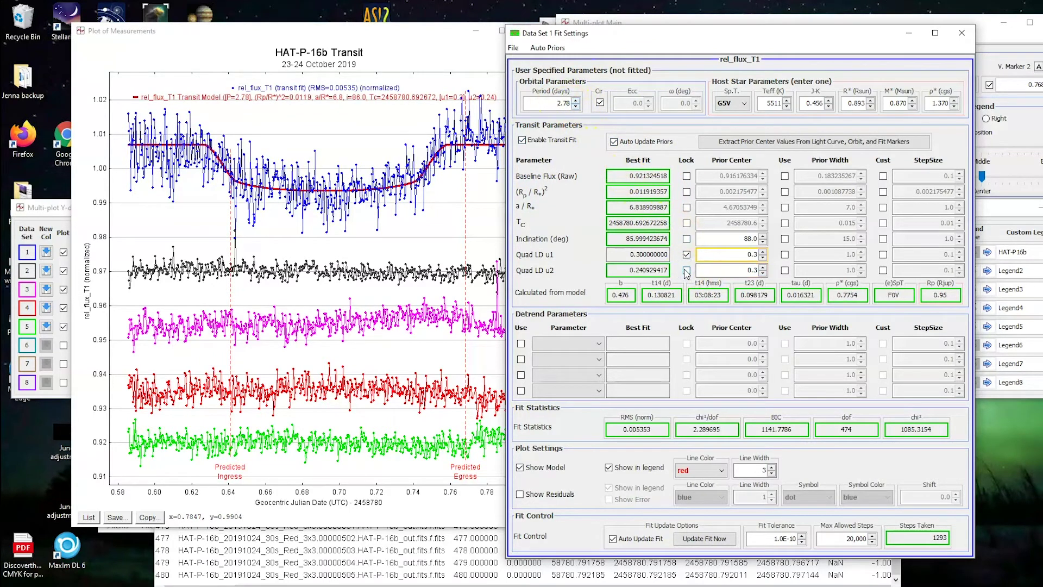
{"action": "left_click", "coordinate": [686, 270]}
{"action": "left_click", "coordinate": [687, 270]}
{"action": "left_click", "coordinate": [687, 270]}
{"action": "left_click", "coordinate": [687, 270]}
{"action": "left_click", "coordinate": [513, 48]}
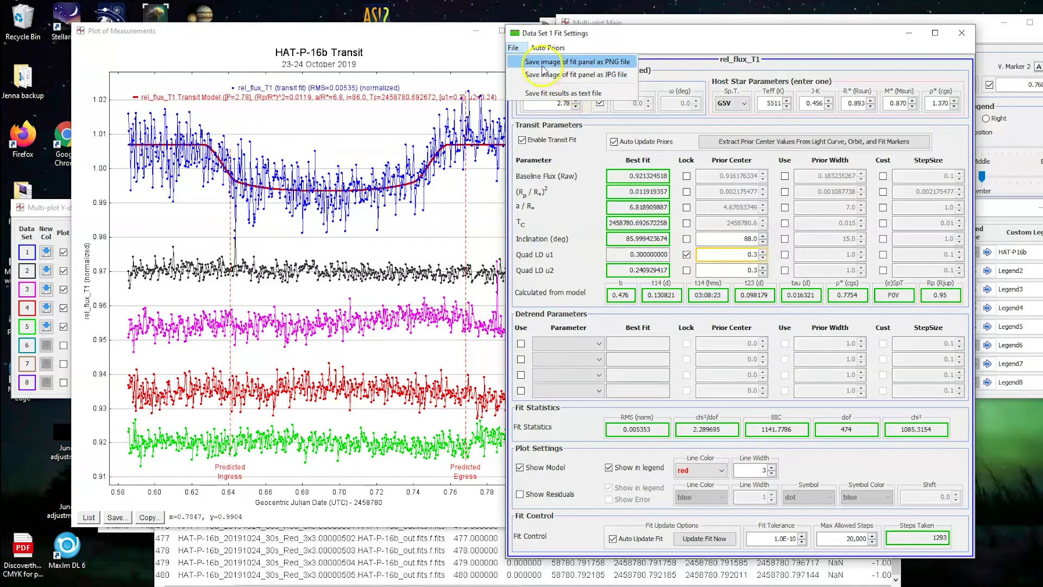
{"action": "left_click", "coordinate": [597, 163]}
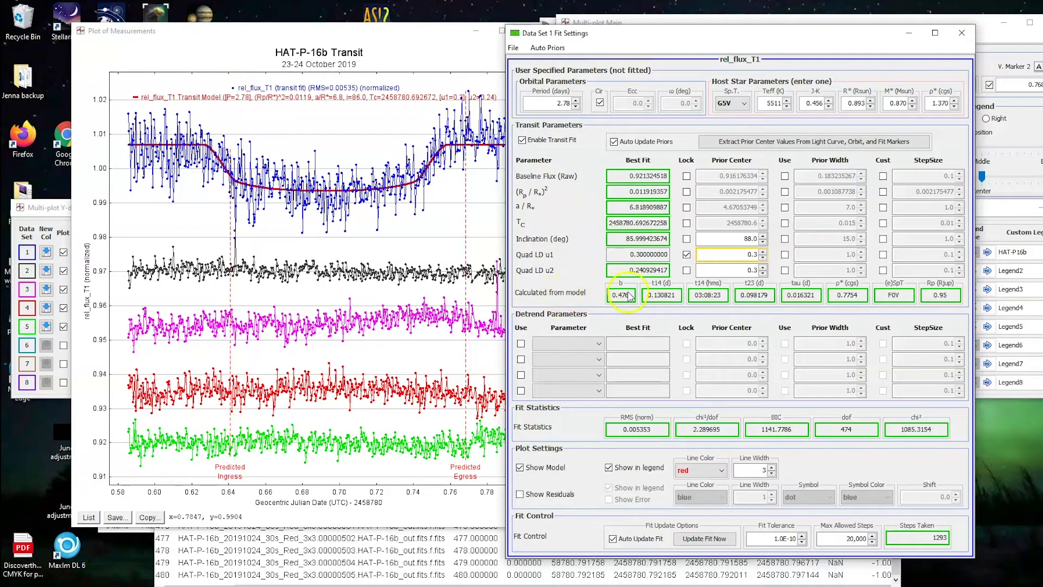
{"action": "mouse_move", "coordinate": [629, 296]}
{"action": "mouse_move", "coordinate": [659, 303]}
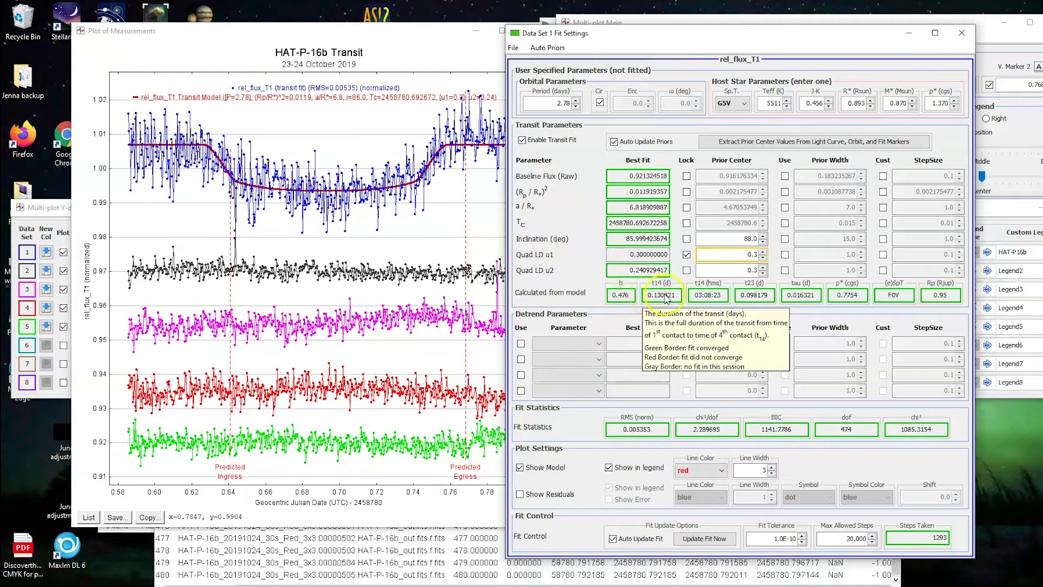
{"action": "mouse_move", "coordinate": [691, 298]}
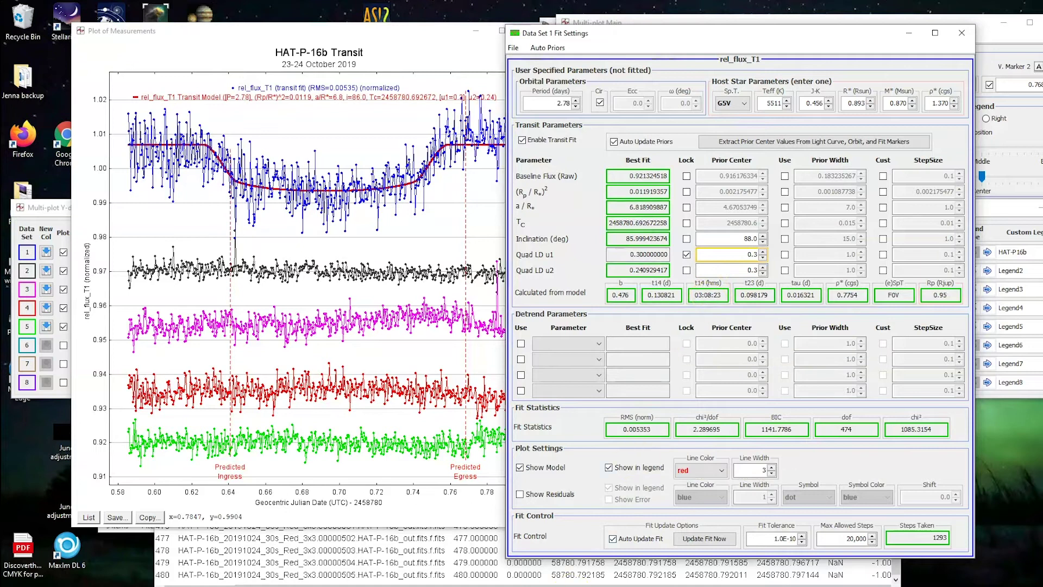
{"action": "left_click", "coordinate": [442, 557]}
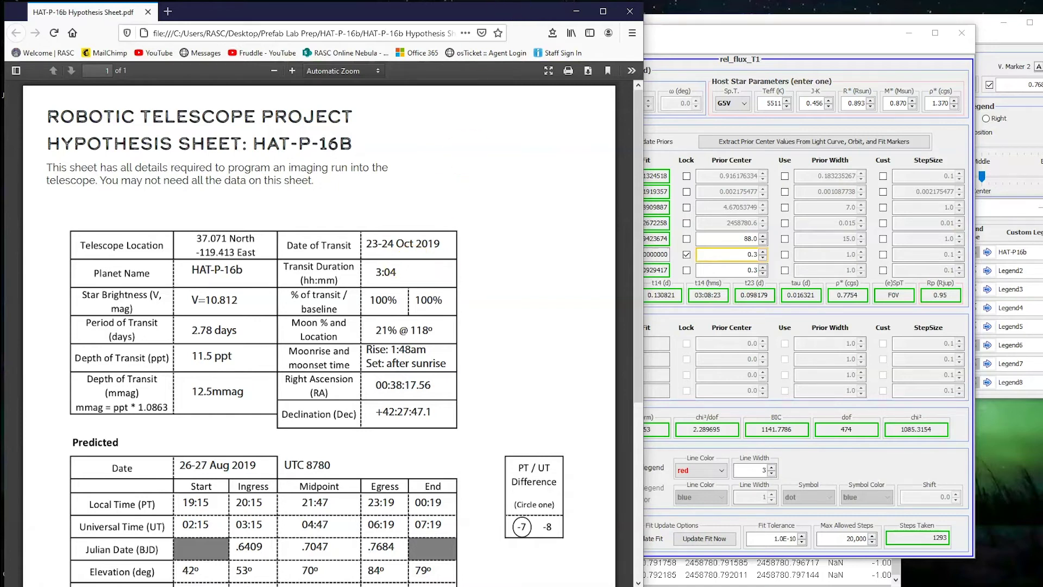
{"action": "left_click", "coordinate": [577, 11]}
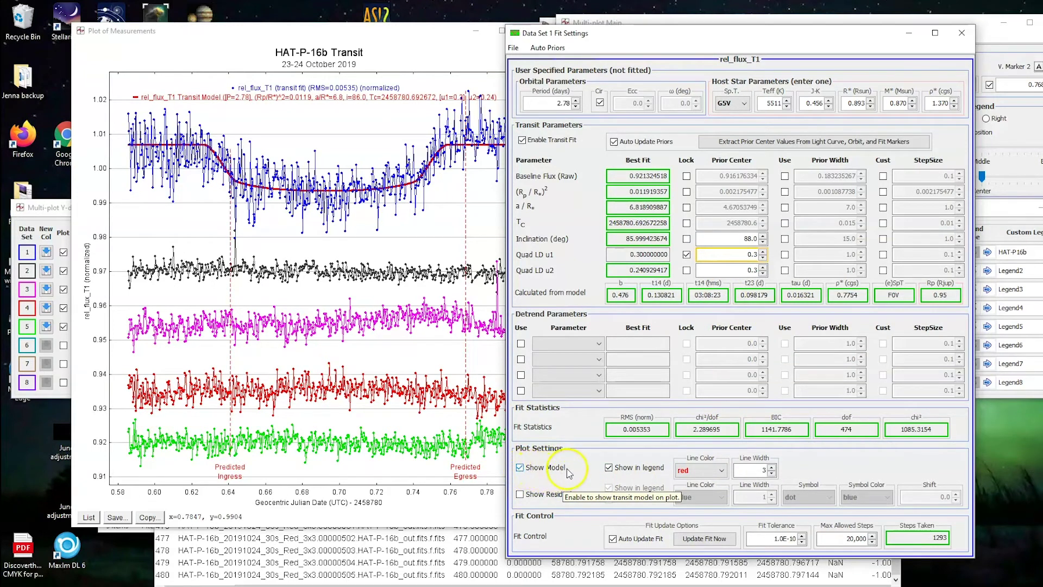
Change the transit model line colour to blue and close Data Set 1 Fit Settings.
{"action": "left_click", "coordinate": [521, 468]}
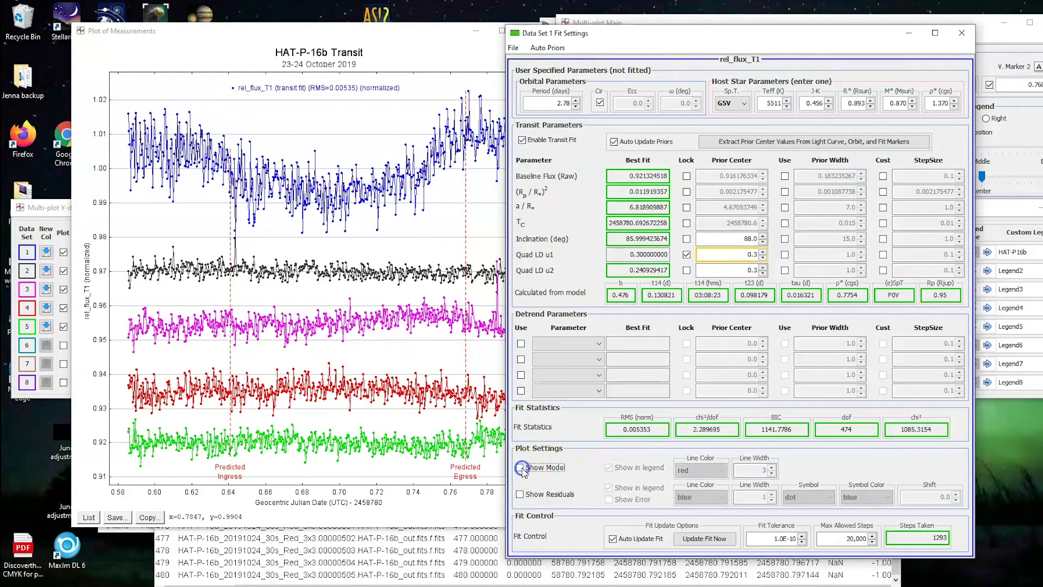
{"action": "left_click", "coordinate": [522, 468]}
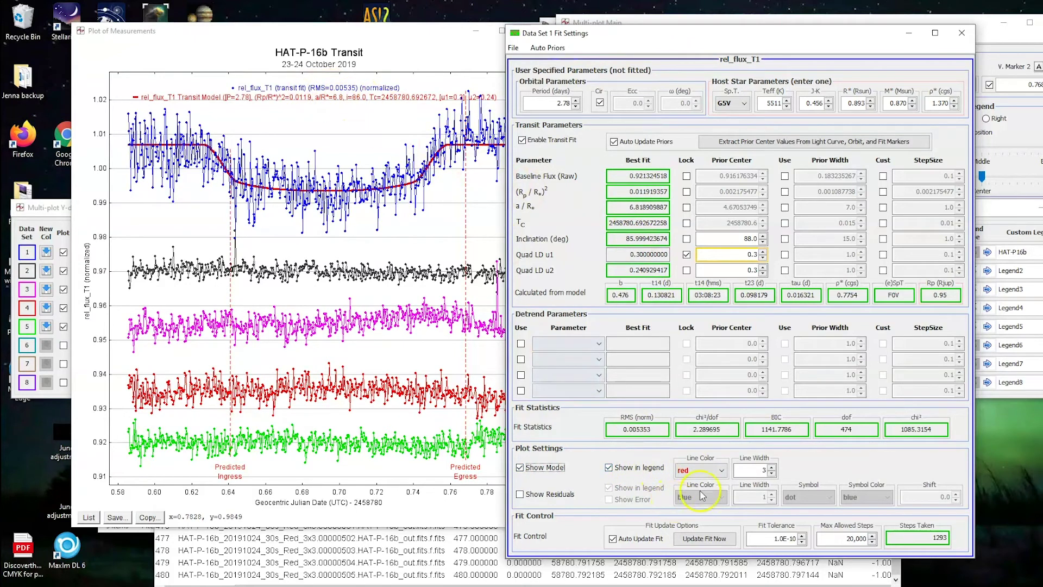
{"action": "left_click", "coordinate": [713, 470]}
{"action": "key", "text": "Down"}
{"action": "key", "text": "Down"}
{"action": "key", "text": "Return"}
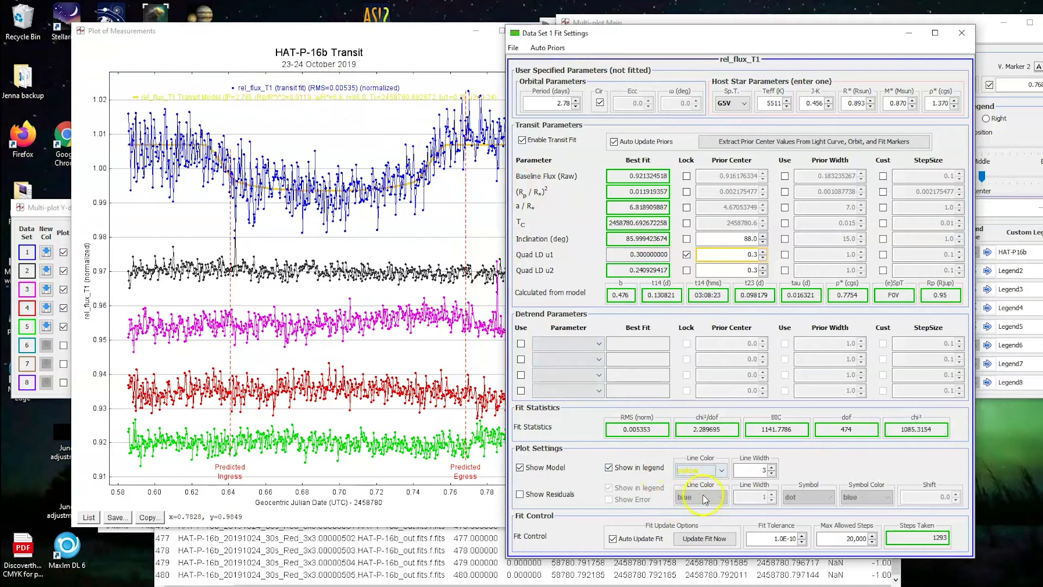
{"action": "left_click", "coordinate": [714, 476]}
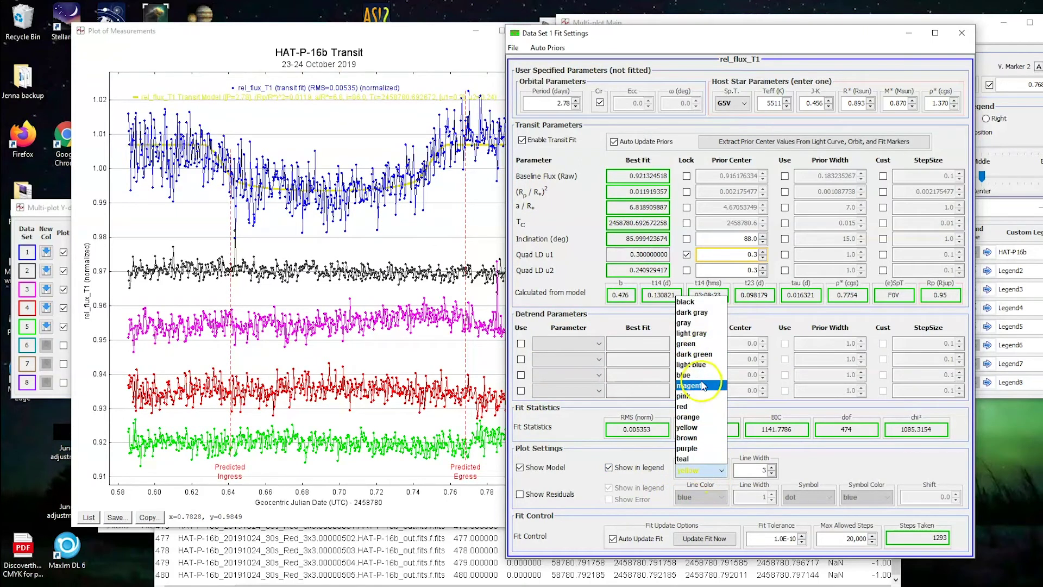
{"action": "left_click", "coordinate": [700, 376]}
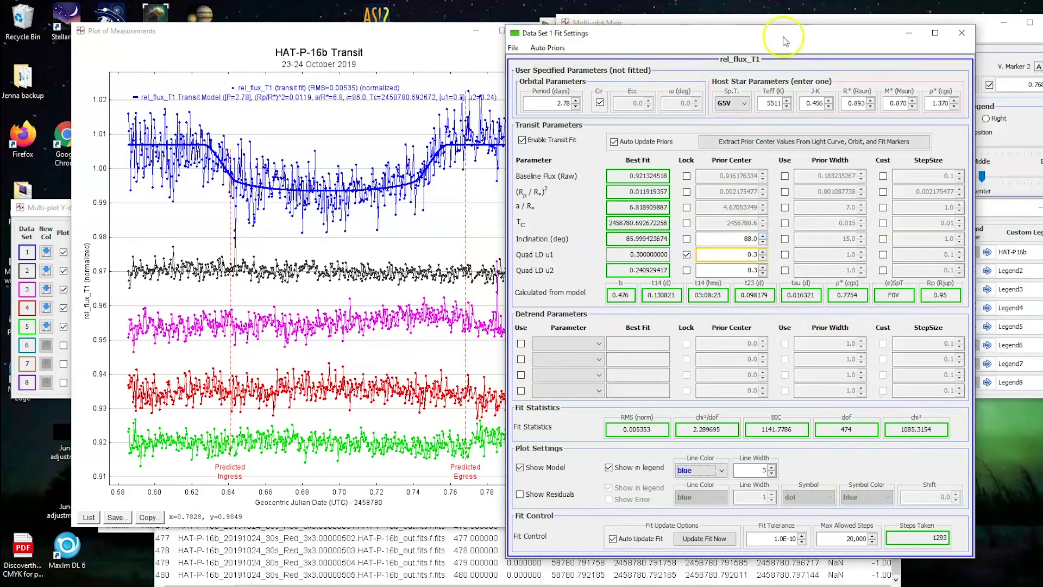
{"action": "left_click", "coordinate": [962, 34]}
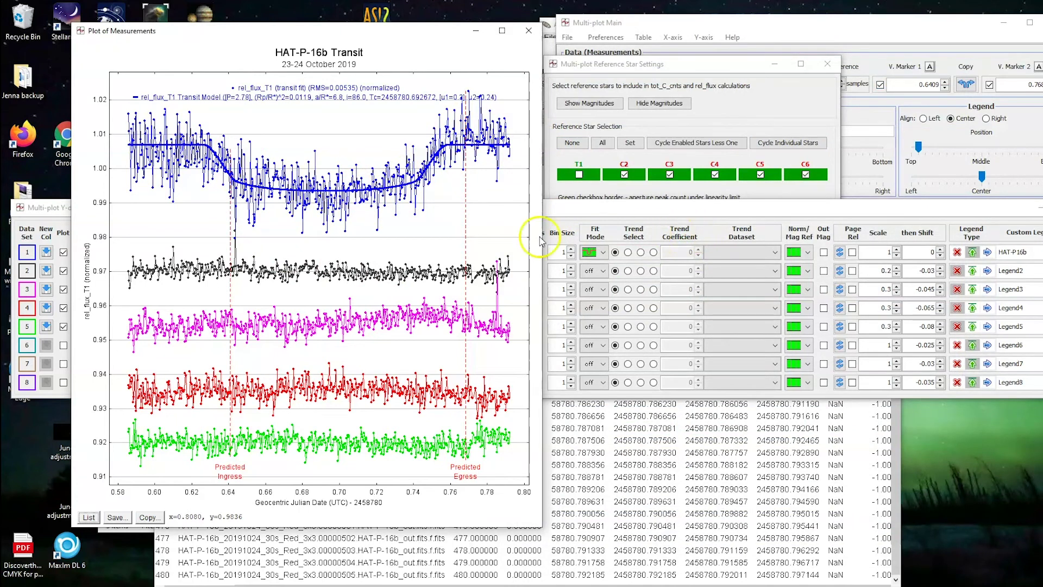
Test adding the C2–C5 curves to the plot legend.
{"action": "left_click", "coordinate": [494, 211]}
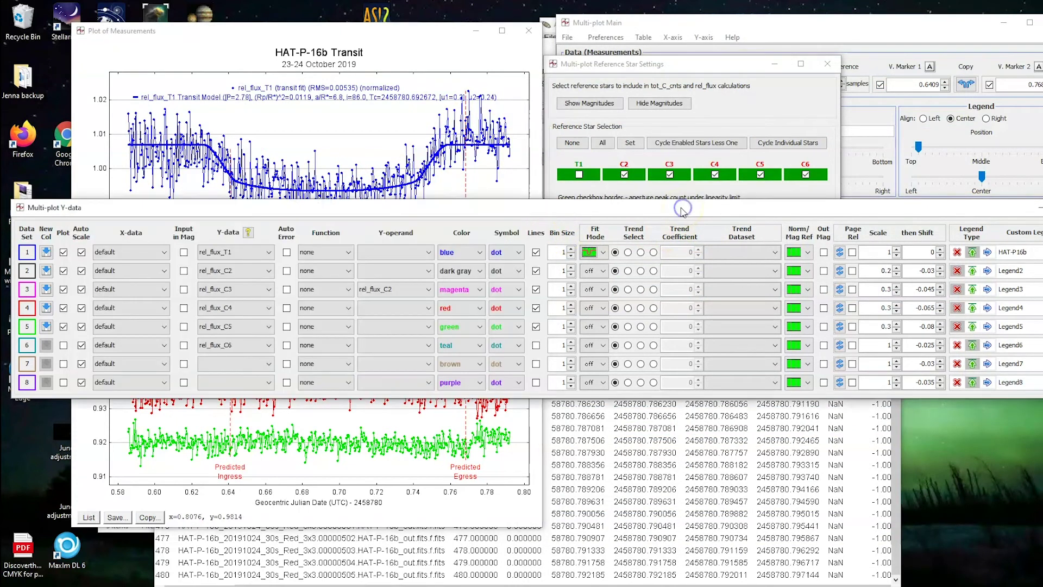
{"action": "left_click", "coordinate": [419, 44]}
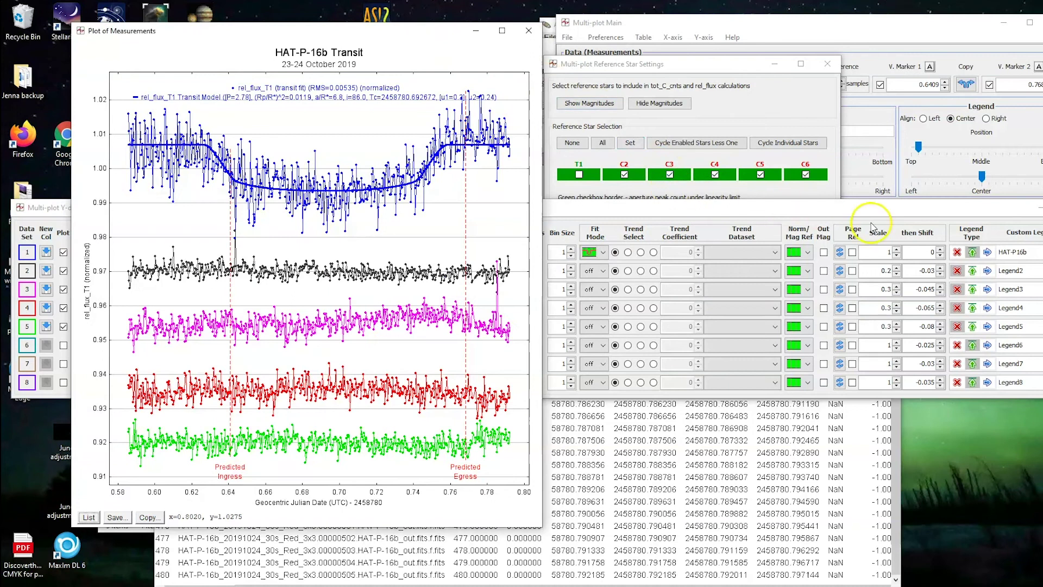
{"action": "left_click", "coordinate": [972, 270]}
{"action": "left_click", "coordinate": [972, 290]}
{"action": "left_click", "coordinate": [972, 308]}
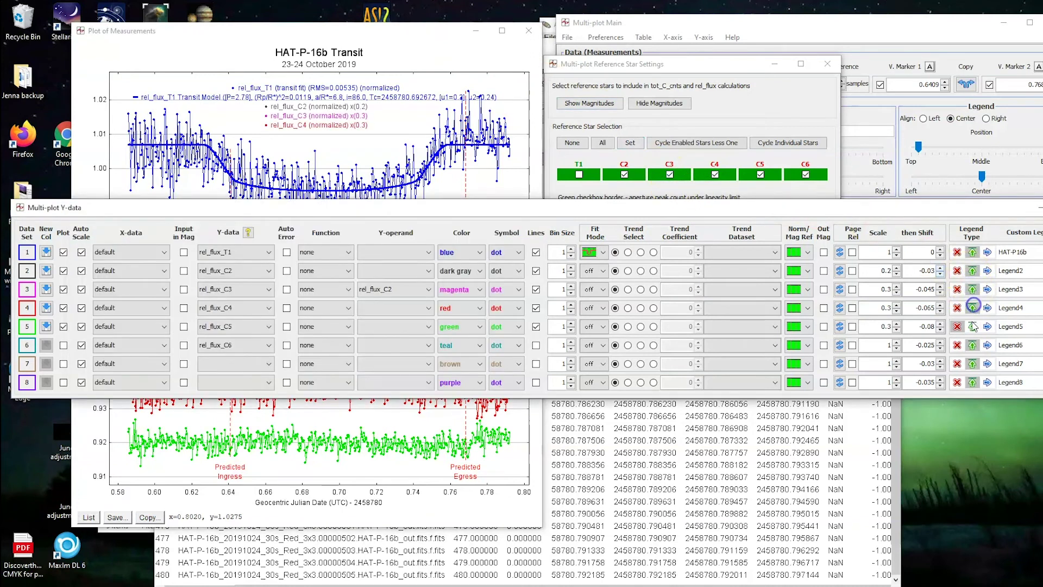
{"action": "left_click", "coordinate": [972, 326]}
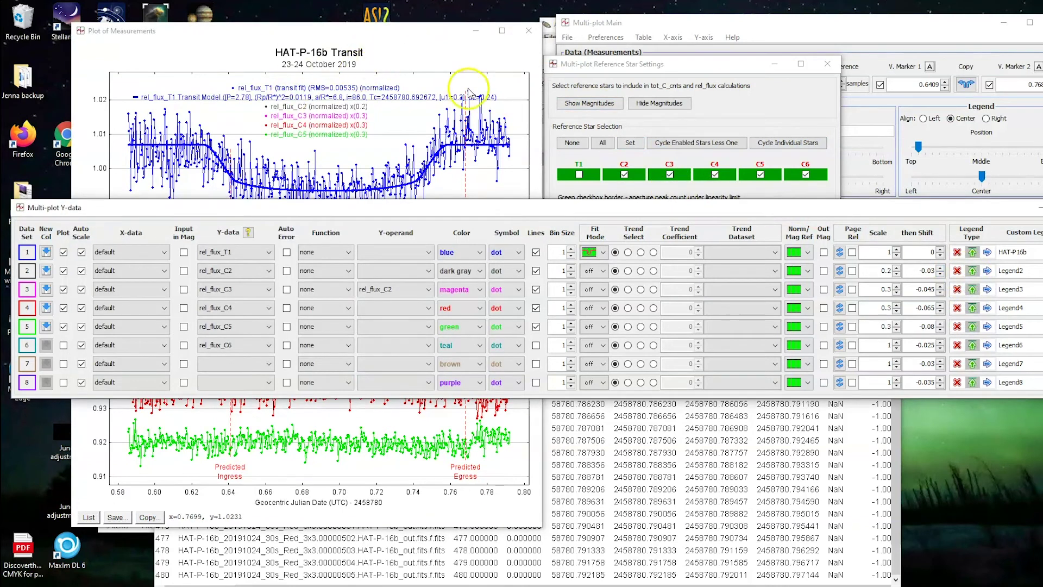
{"action": "left_click", "coordinate": [432, 46]}
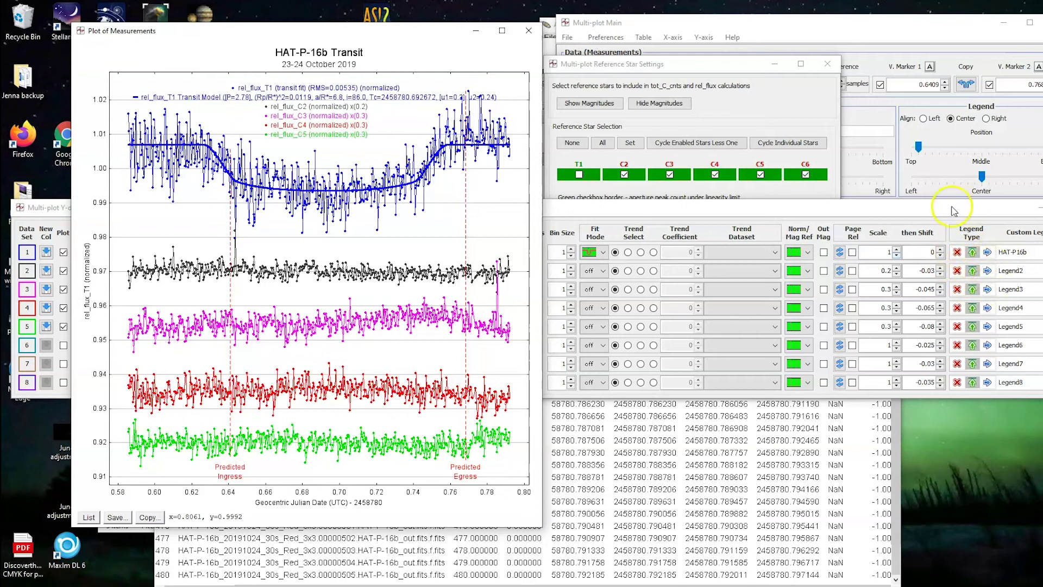
Set legend to none for C2, C3, C4 and C5, leaving only T1 entries.
{"action": "left_click", "coordinate": [978, 207]}
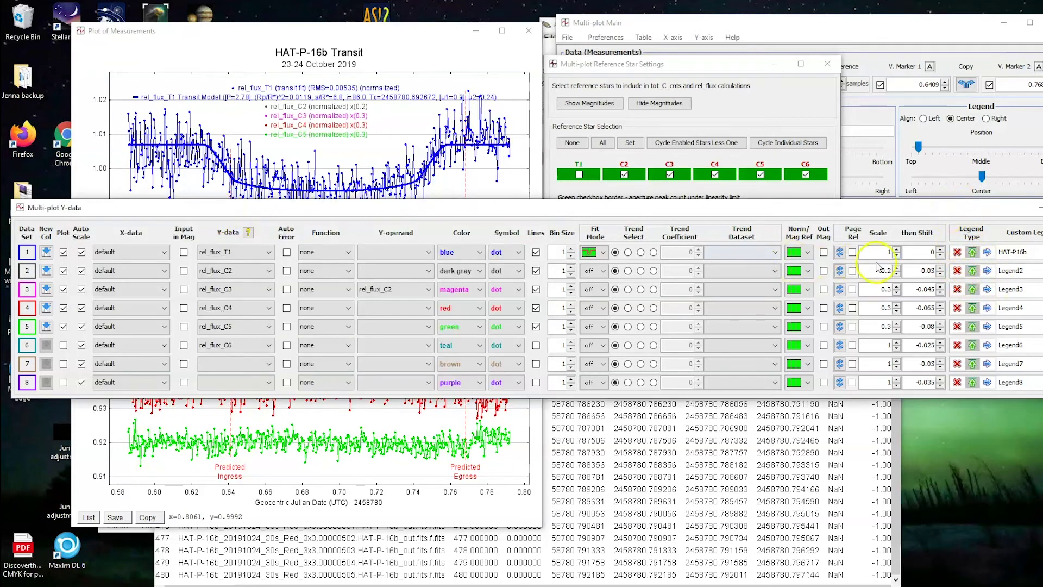
{"action": "left_click", "coordinate": [957, 270]}
{"action": "left_click", "coordinate": [957, 289]}
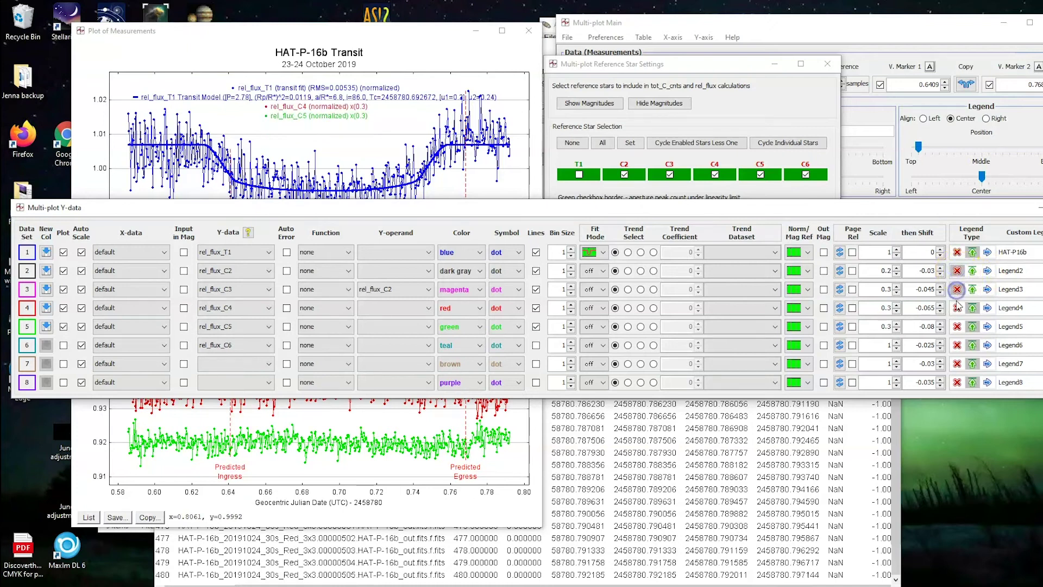
{"action": "left_click", "coordinate": [958, 308]}
{"action": "left_click", "coordinate": [958, 327]}
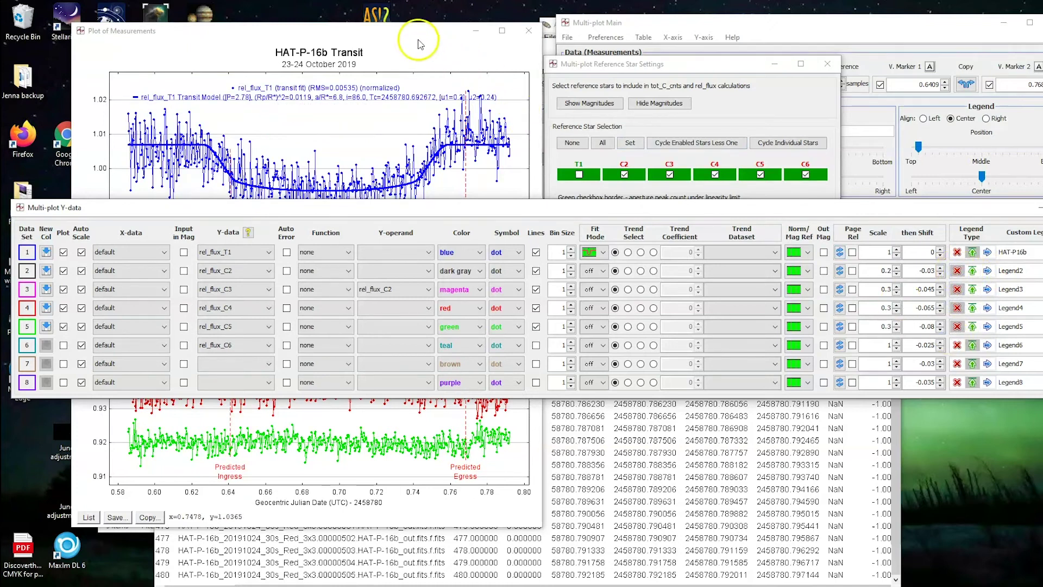
{"action": "left_click", "coordinate": [400, 35]}
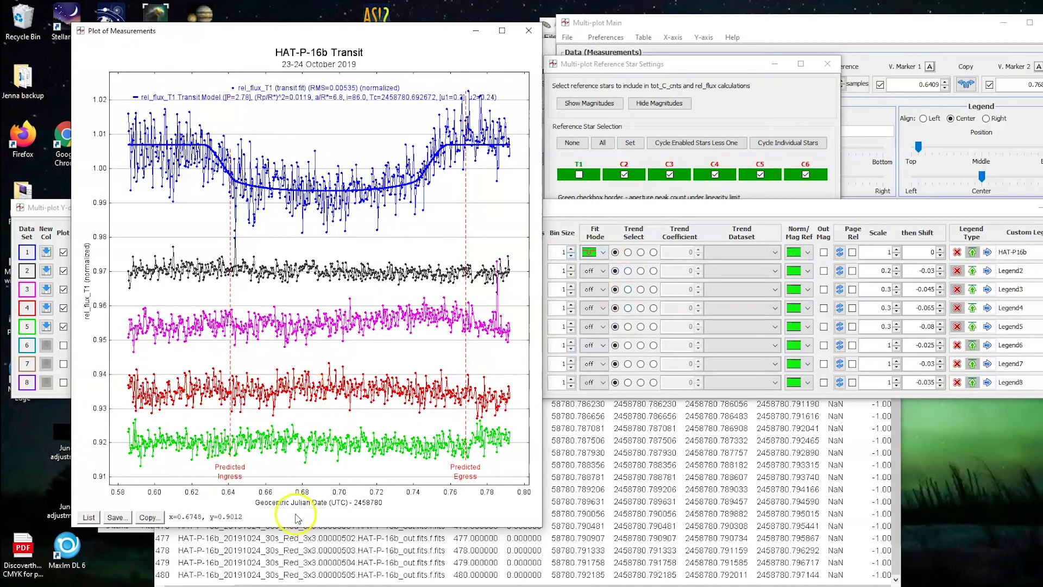
Save the light curve as a PNG named 'HAT-P-16b Transit Plot' in the HAT-P-16b folder.
{"action": "left_click", "coordinate": [116, 517]}
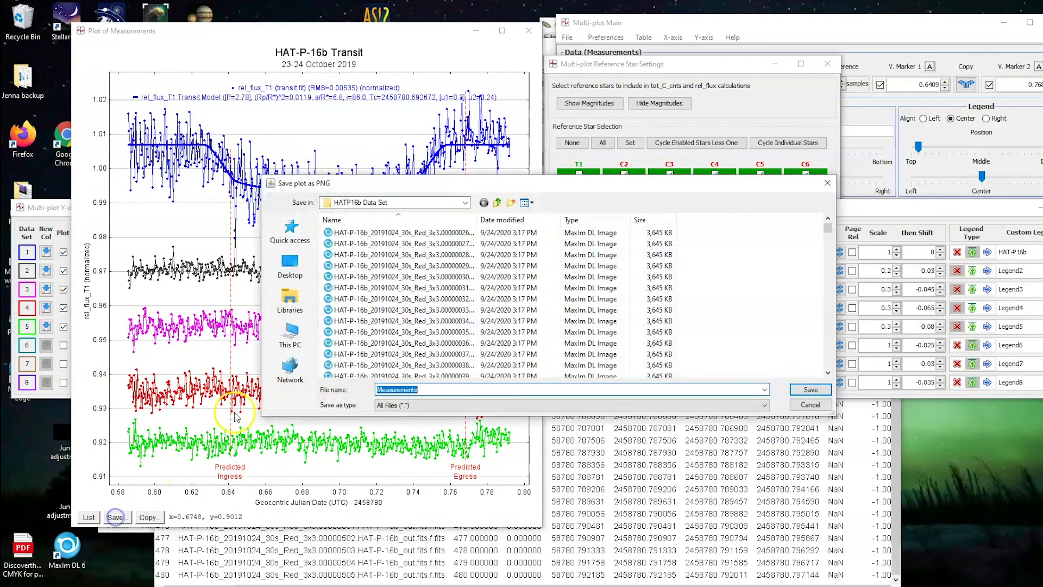
{"action": "left_click", "coordinate": [409, 390]}
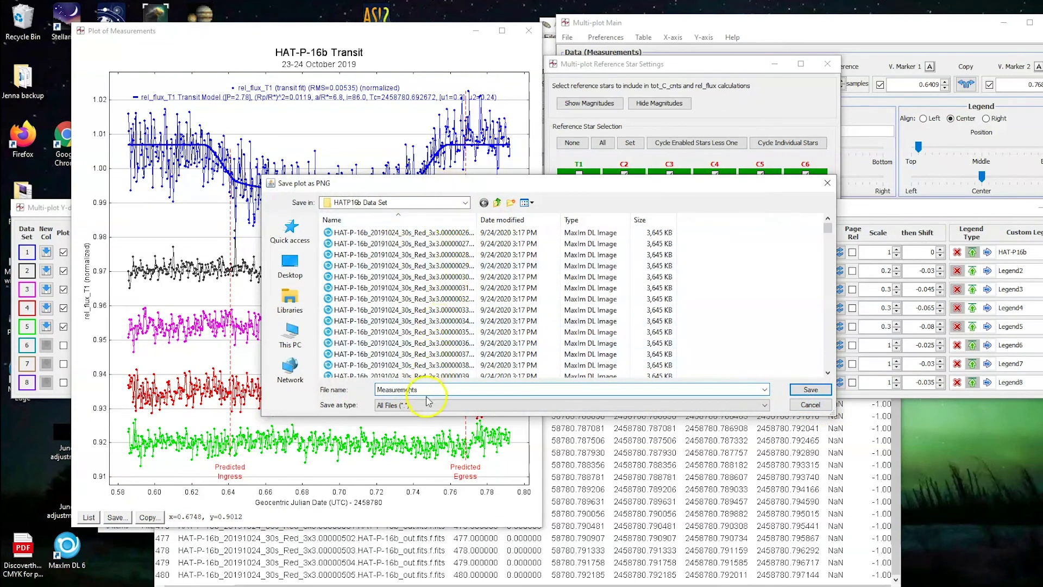
{"action": "left_click", "coordinate": [432, 389]}
{"action": "double_click", "coordinate": [432, 389]}
{"action": "type", "text": "H"}
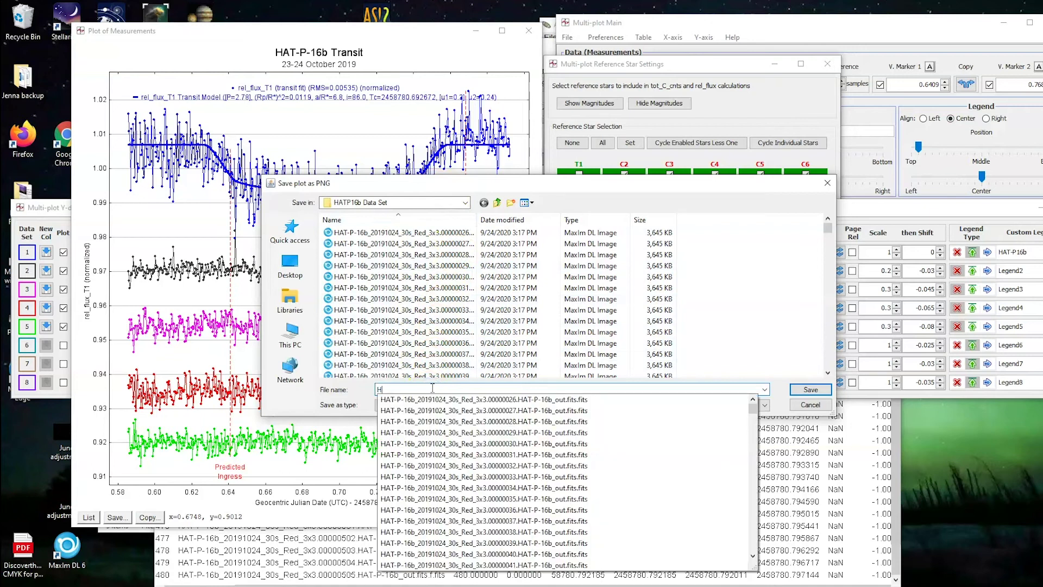
{"action": "type", "text": "AT-P-16b Transit Plot"}
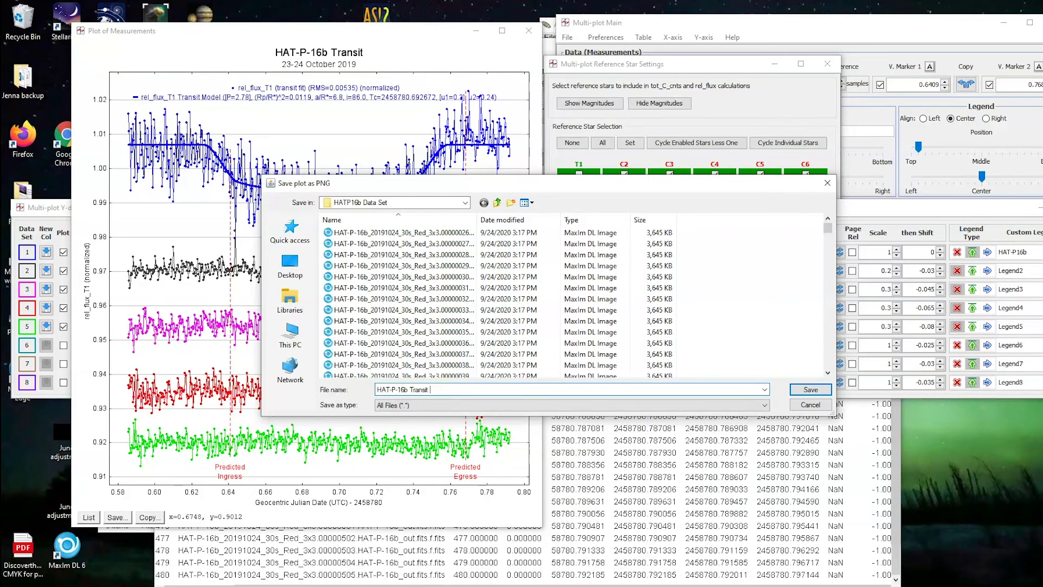
{"action": "left_click", "coordinate": [497, 202]}
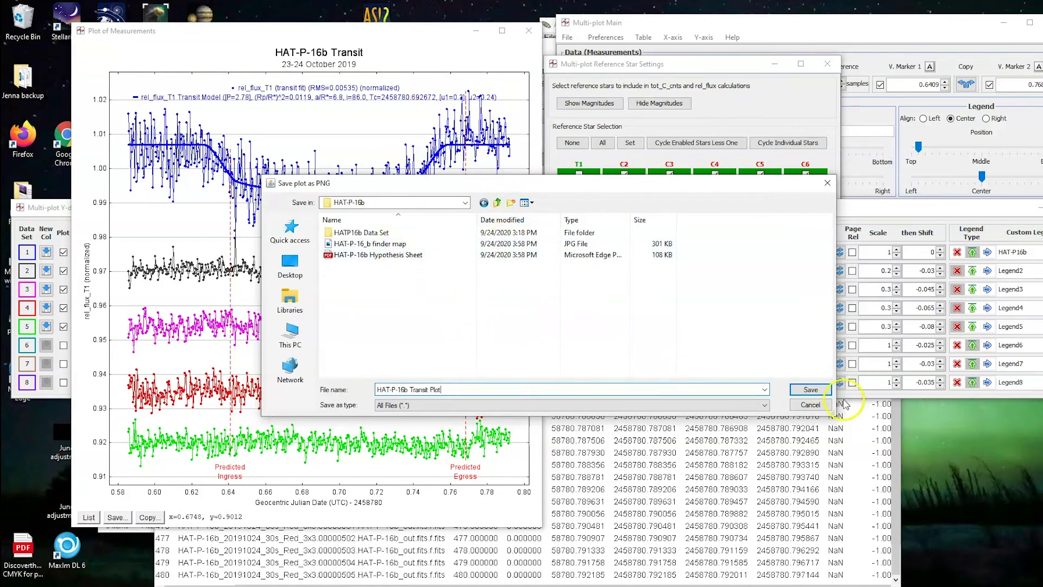
{"action": "left_click", "coordinate": [808, 389]}
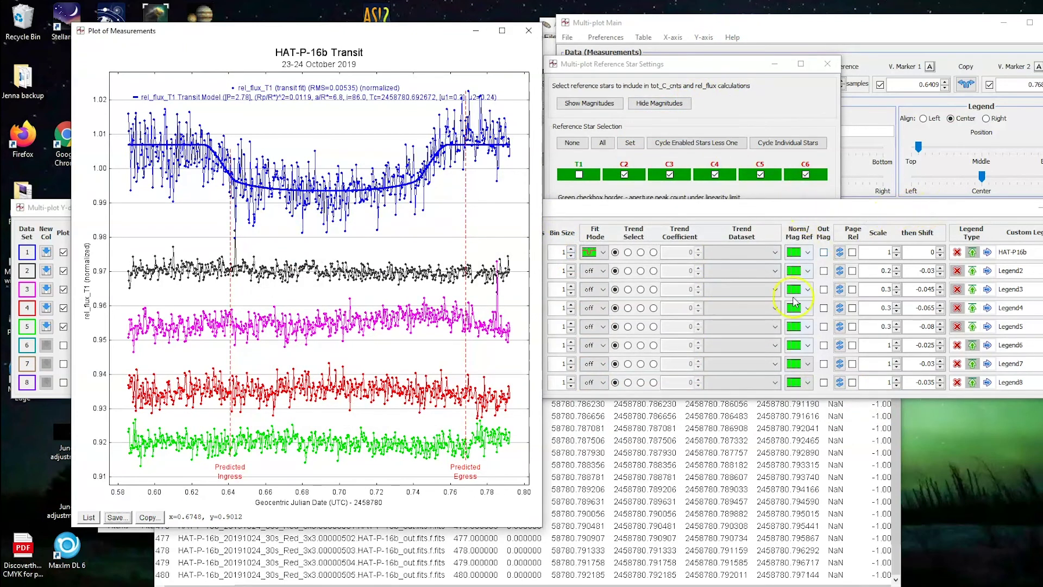
Bring the Measurements table forward and scroll through its rows.
{"action": "left_click", "coordinate": [792, 549]}
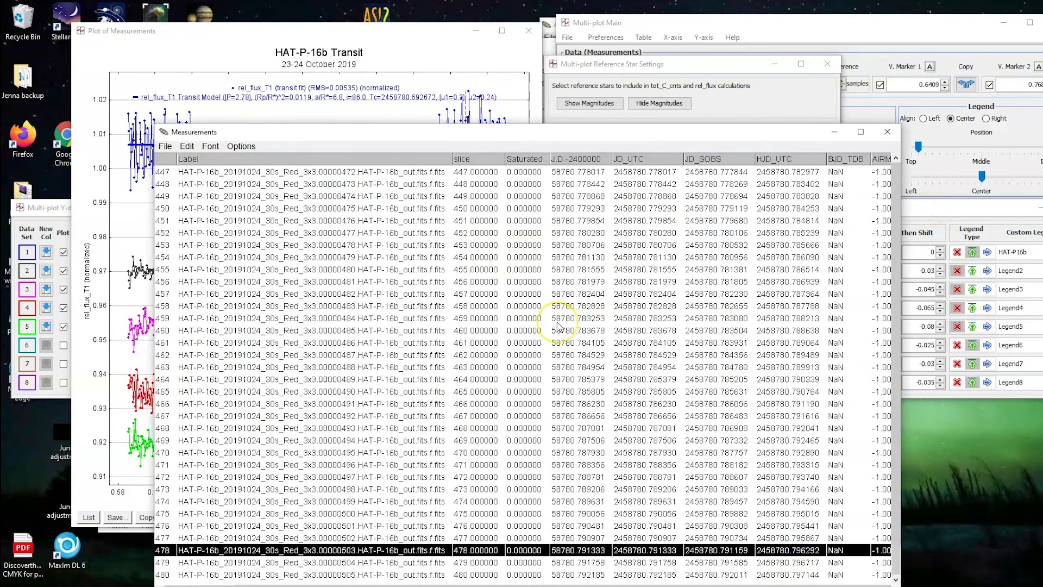
{"action": "scroll", "coordinate": [559, 325], "scroll_direction": "up", "scroll_amount": 10}
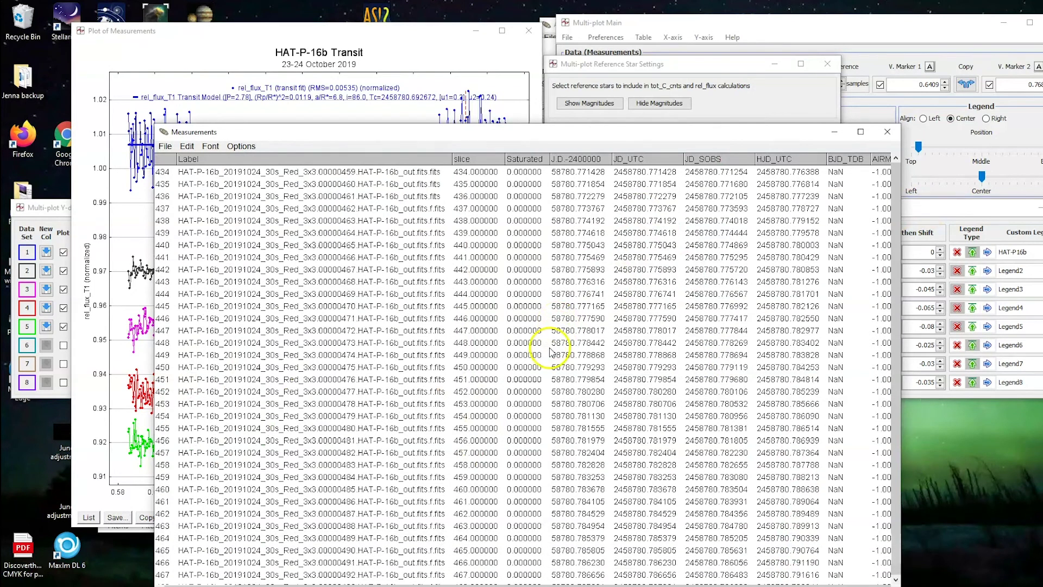
{"action": "scroll", "coordinate": [571, 335], "scroll_direction": "up", "scroll_amount": 10}
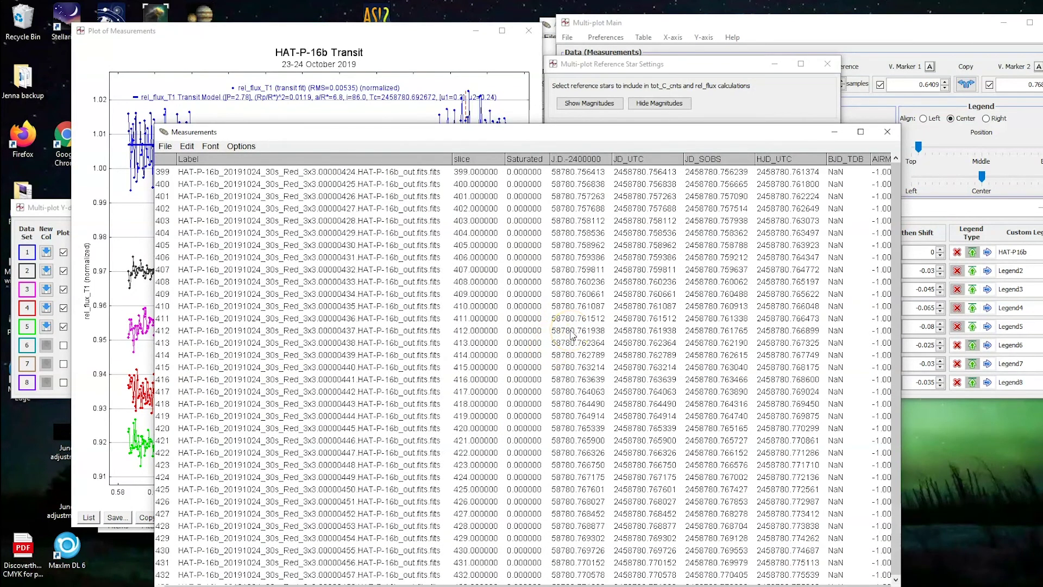
{"action": "scroll", "coordinate": [754, 494], "scroll_direction": "up", "scroll_amount": 9}
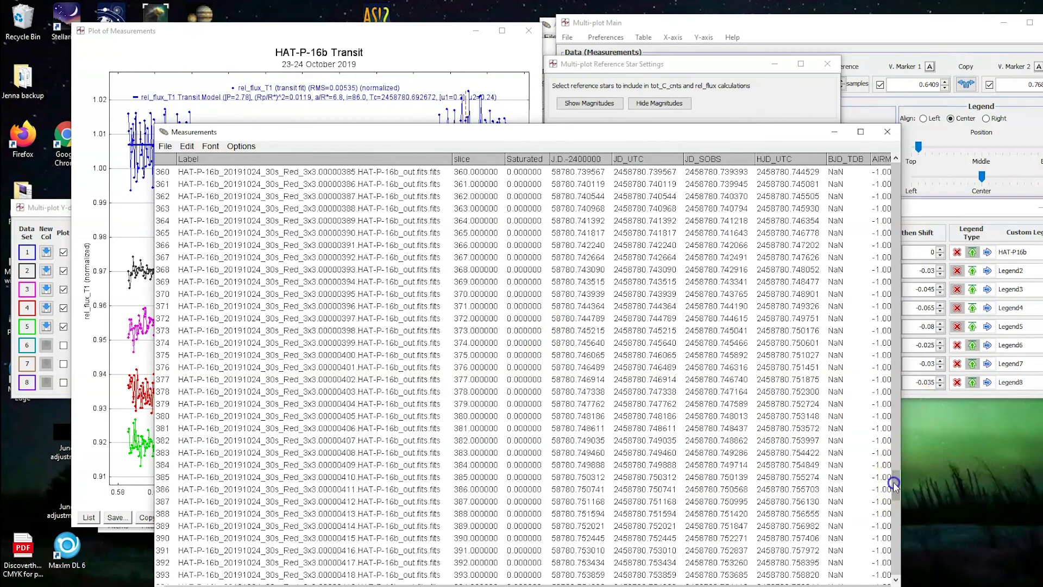
{"action": "left_click_drag", "start_coordinate": [891, 483], "coordinate": [891, 160]}
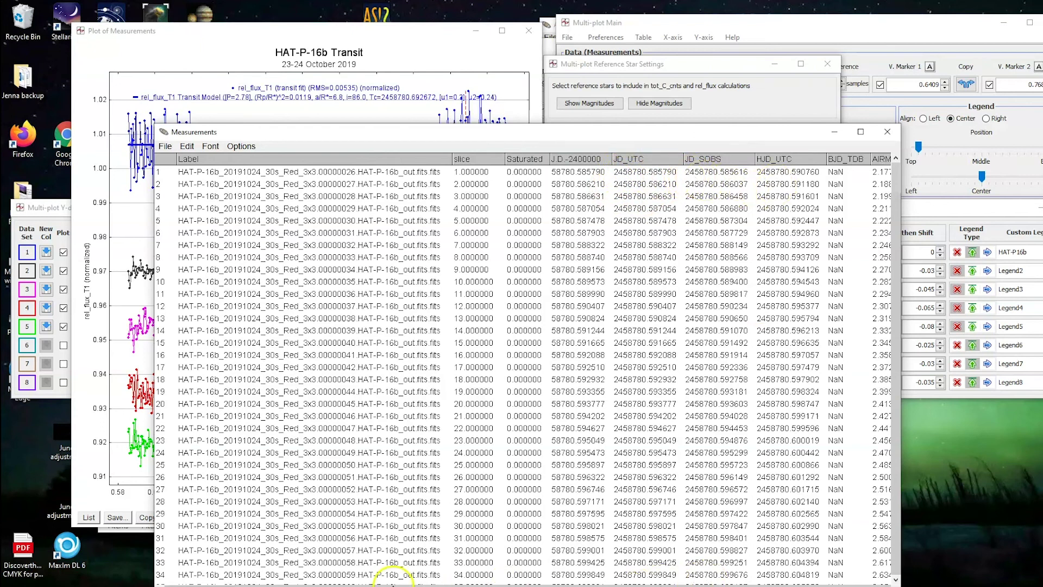
Scroll across the table to review the rel_flux, error and centroid columns.
{"action": "left_click_drag", "start_coordinate": [199, 584], "coordinate": [252, 585]}
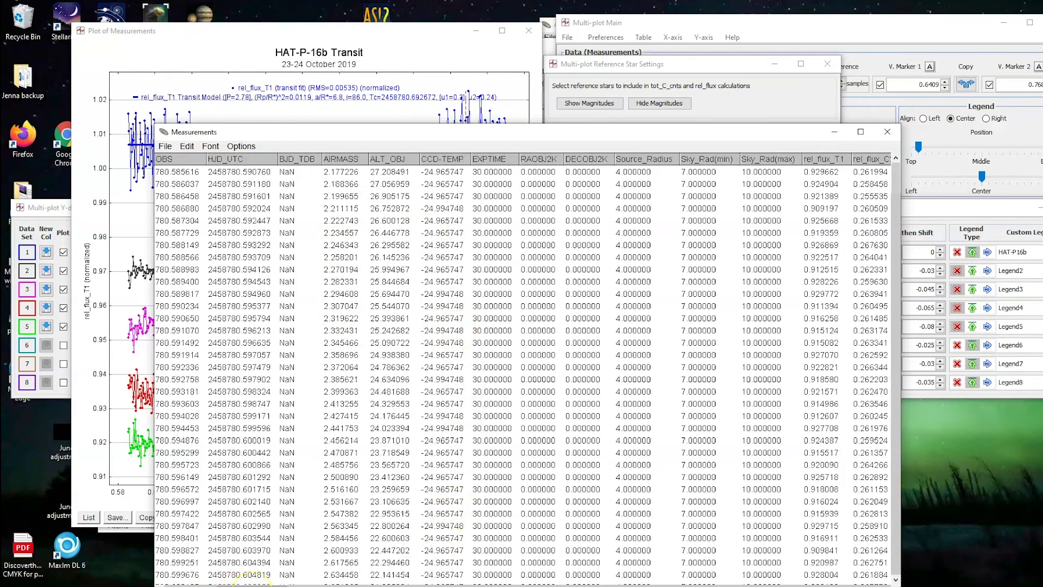
{"action": "left_click_drag", "start_coordinate": [253, 585], "coordinate": [283, 585]}
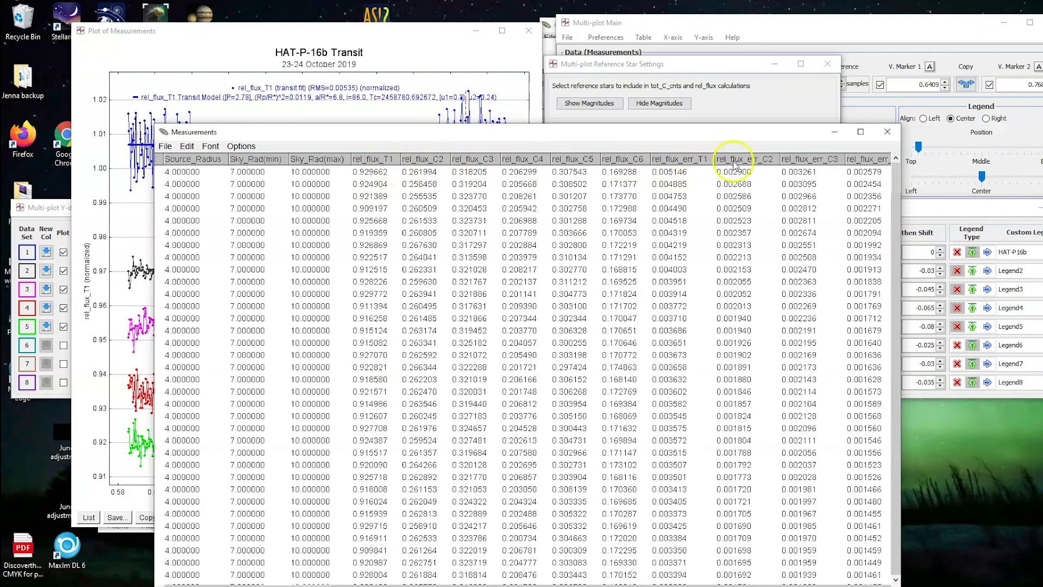
{"action": "left_click_drag", "start_coordinate": [310, 585], "coordinate": [456, 584]}
{"action": "left_click", "coordinate": [887, 132]}
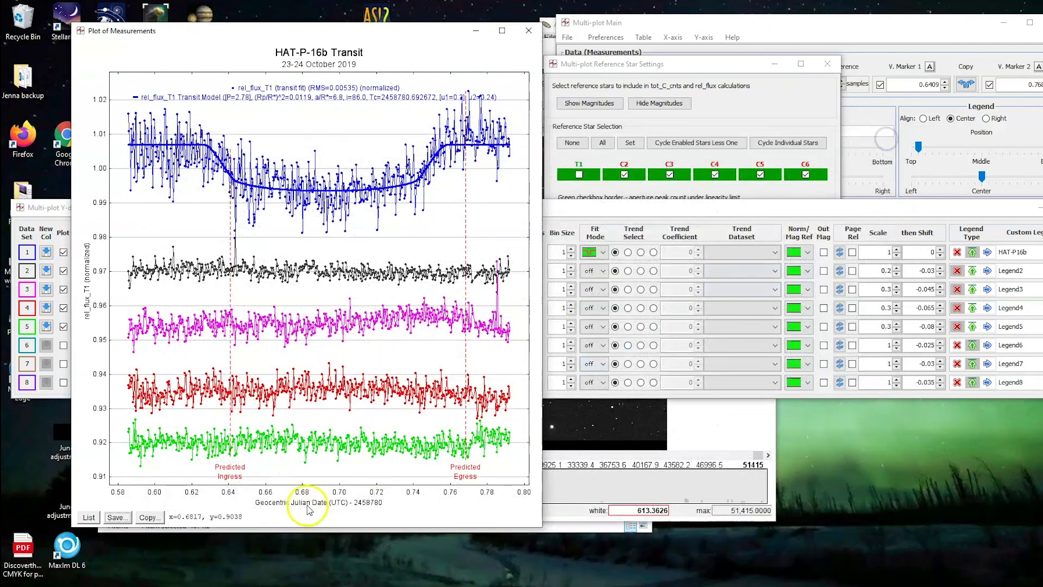